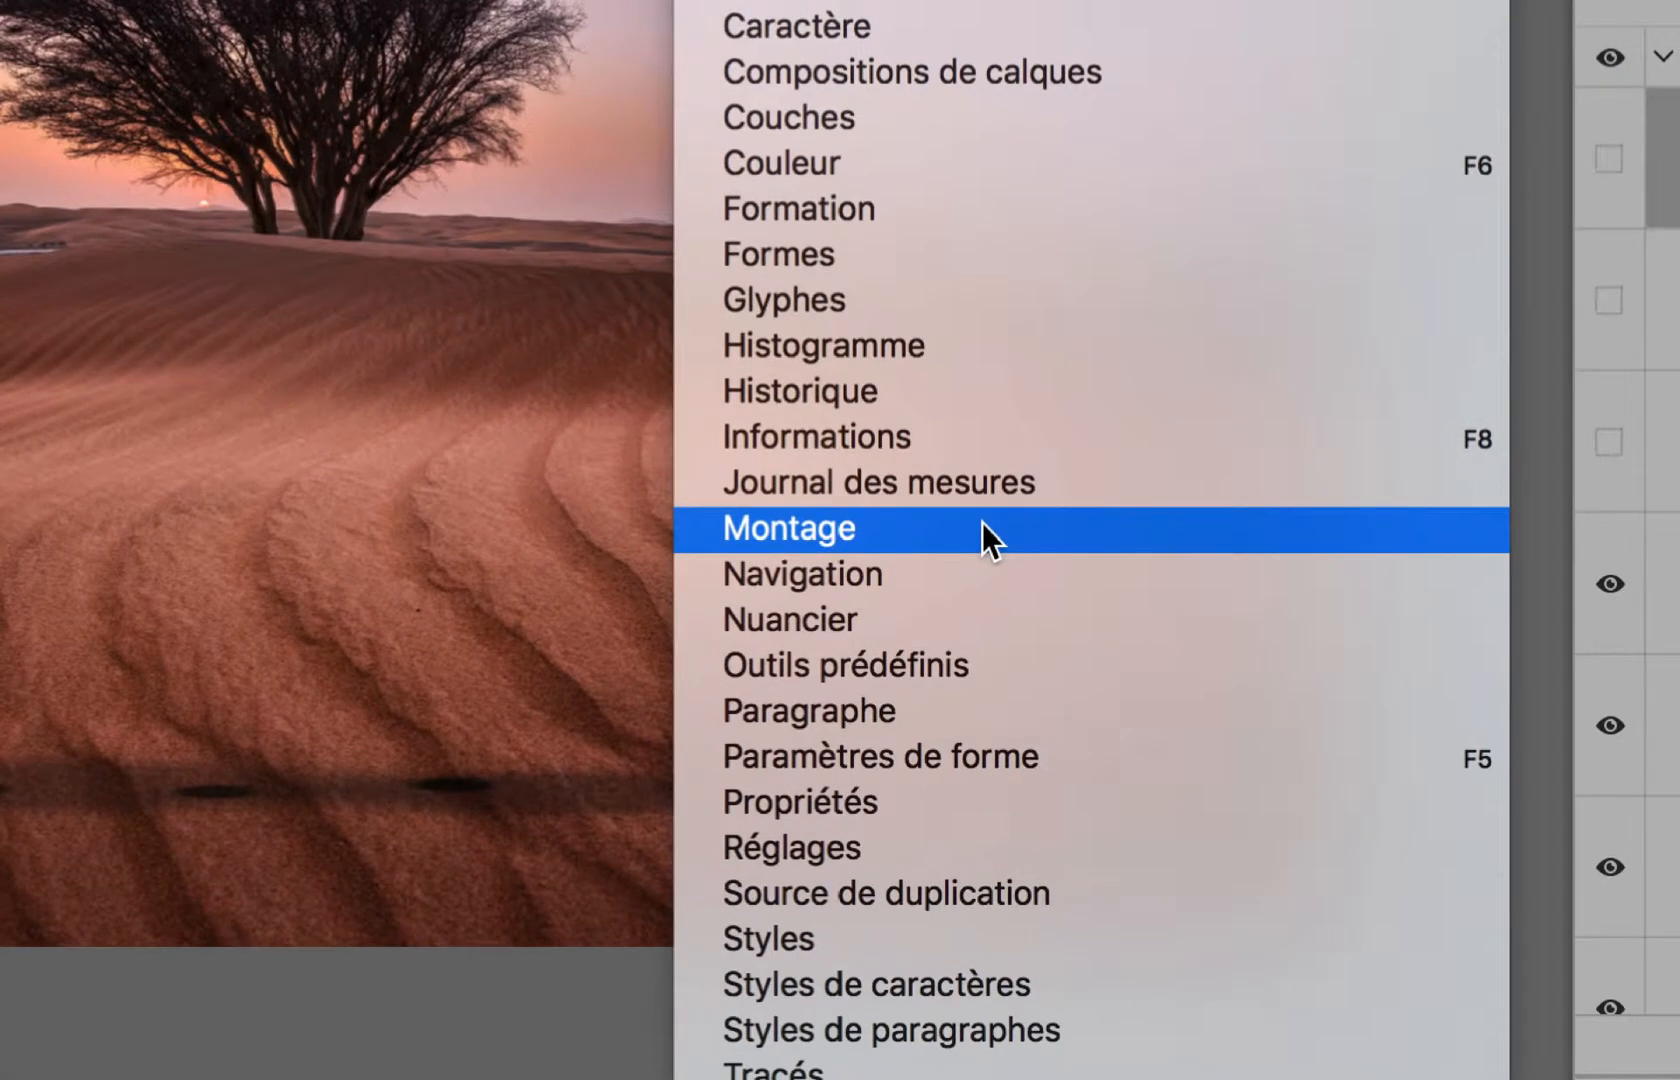
Step: Display the Montage timeline and create a frame animation (animation d'image) instead of a video montage
{"action": "left_click", "coordinate": [982, 528]}
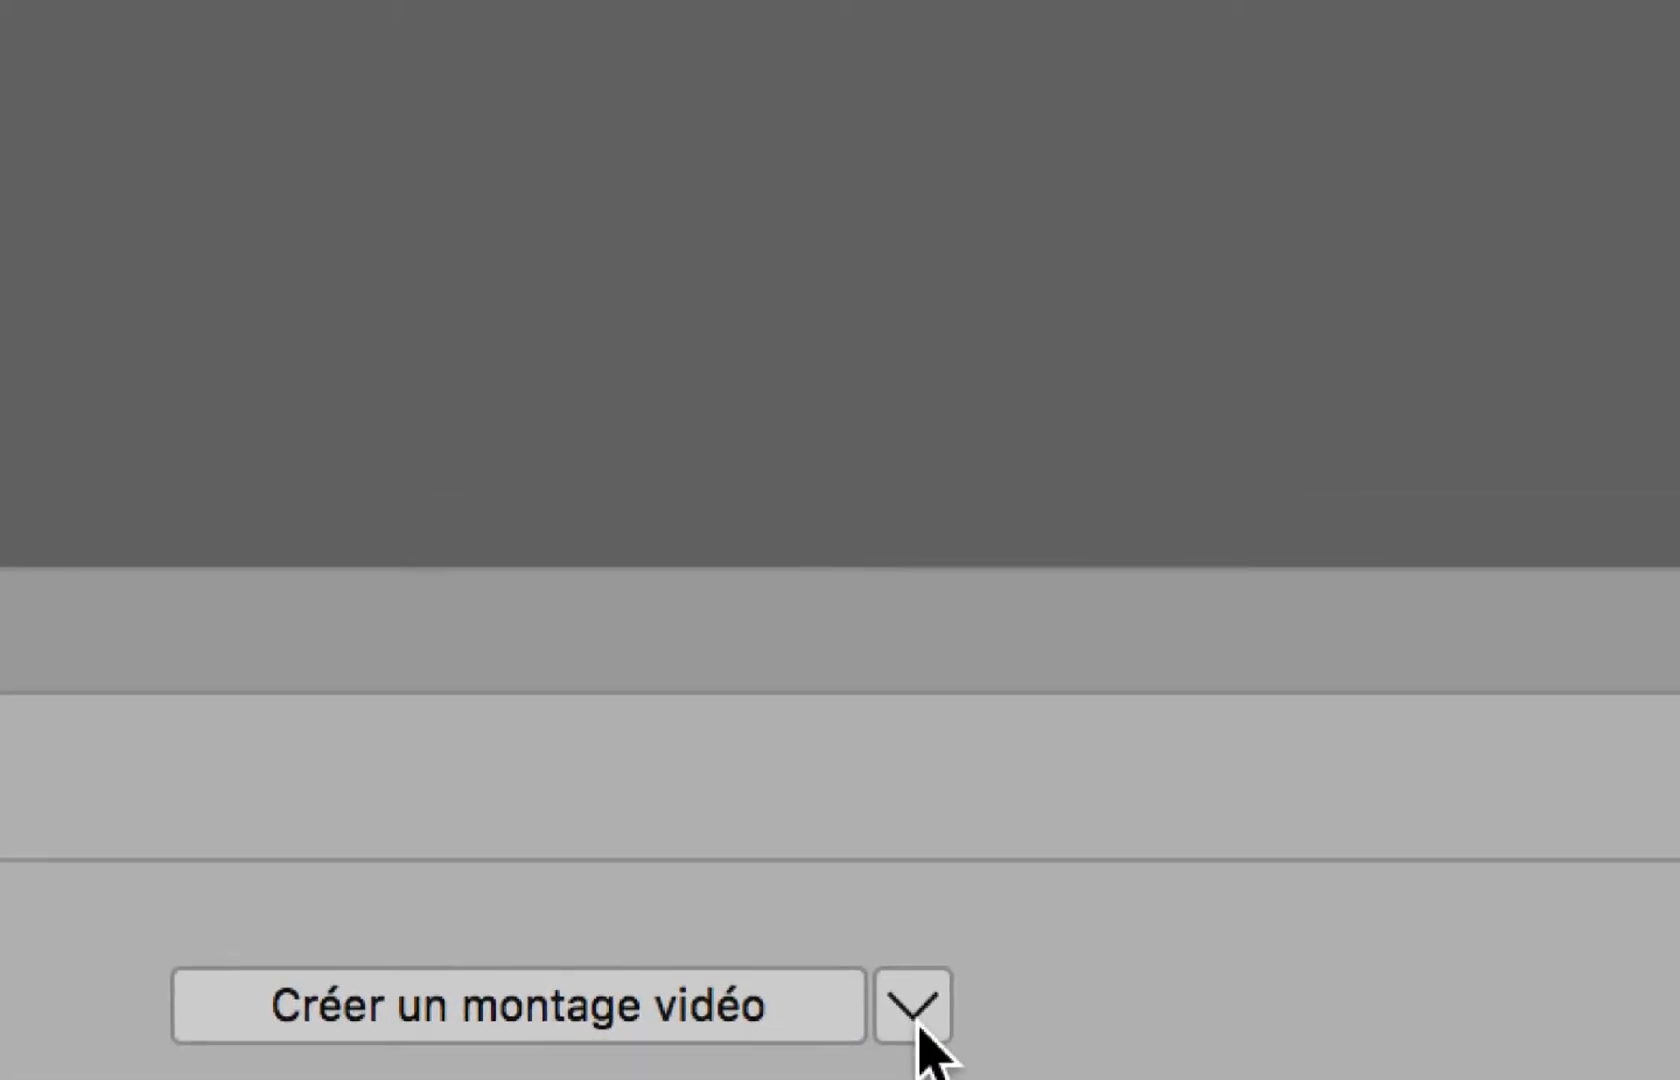
{"action": "left_click", "coordinate": [913, 1005]}
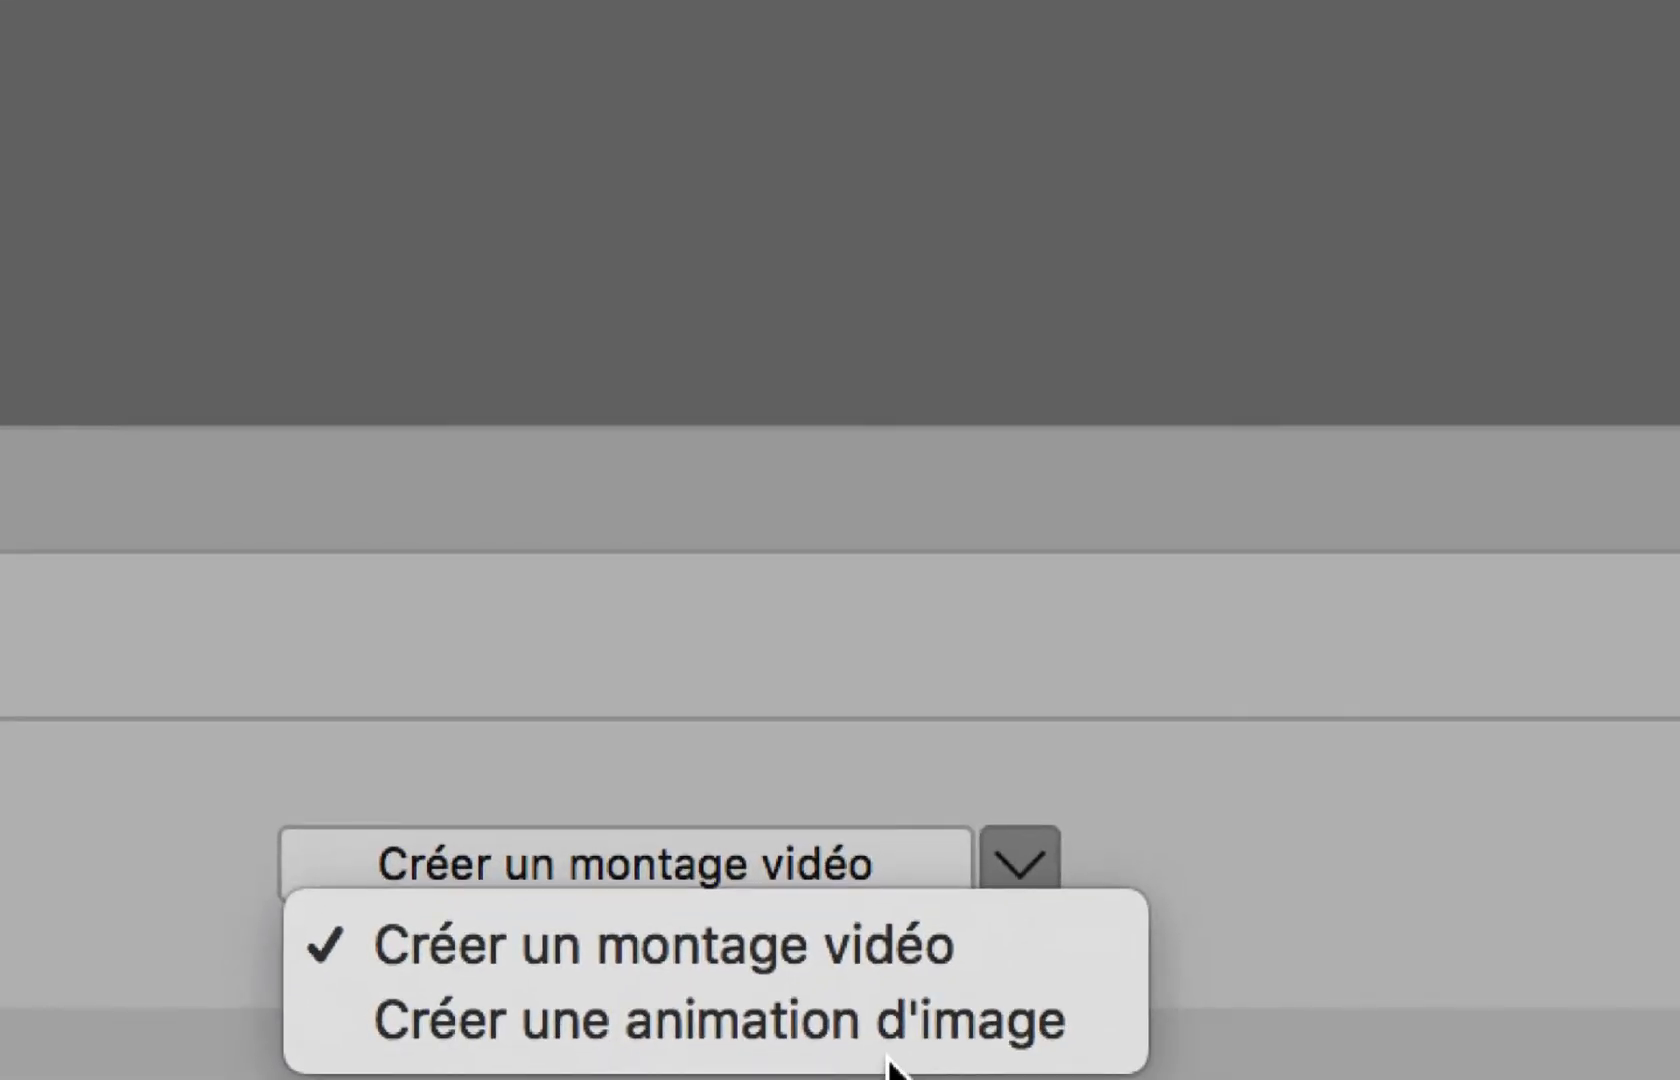
{"action": "left_click", "coordinate": [892, 1060]}
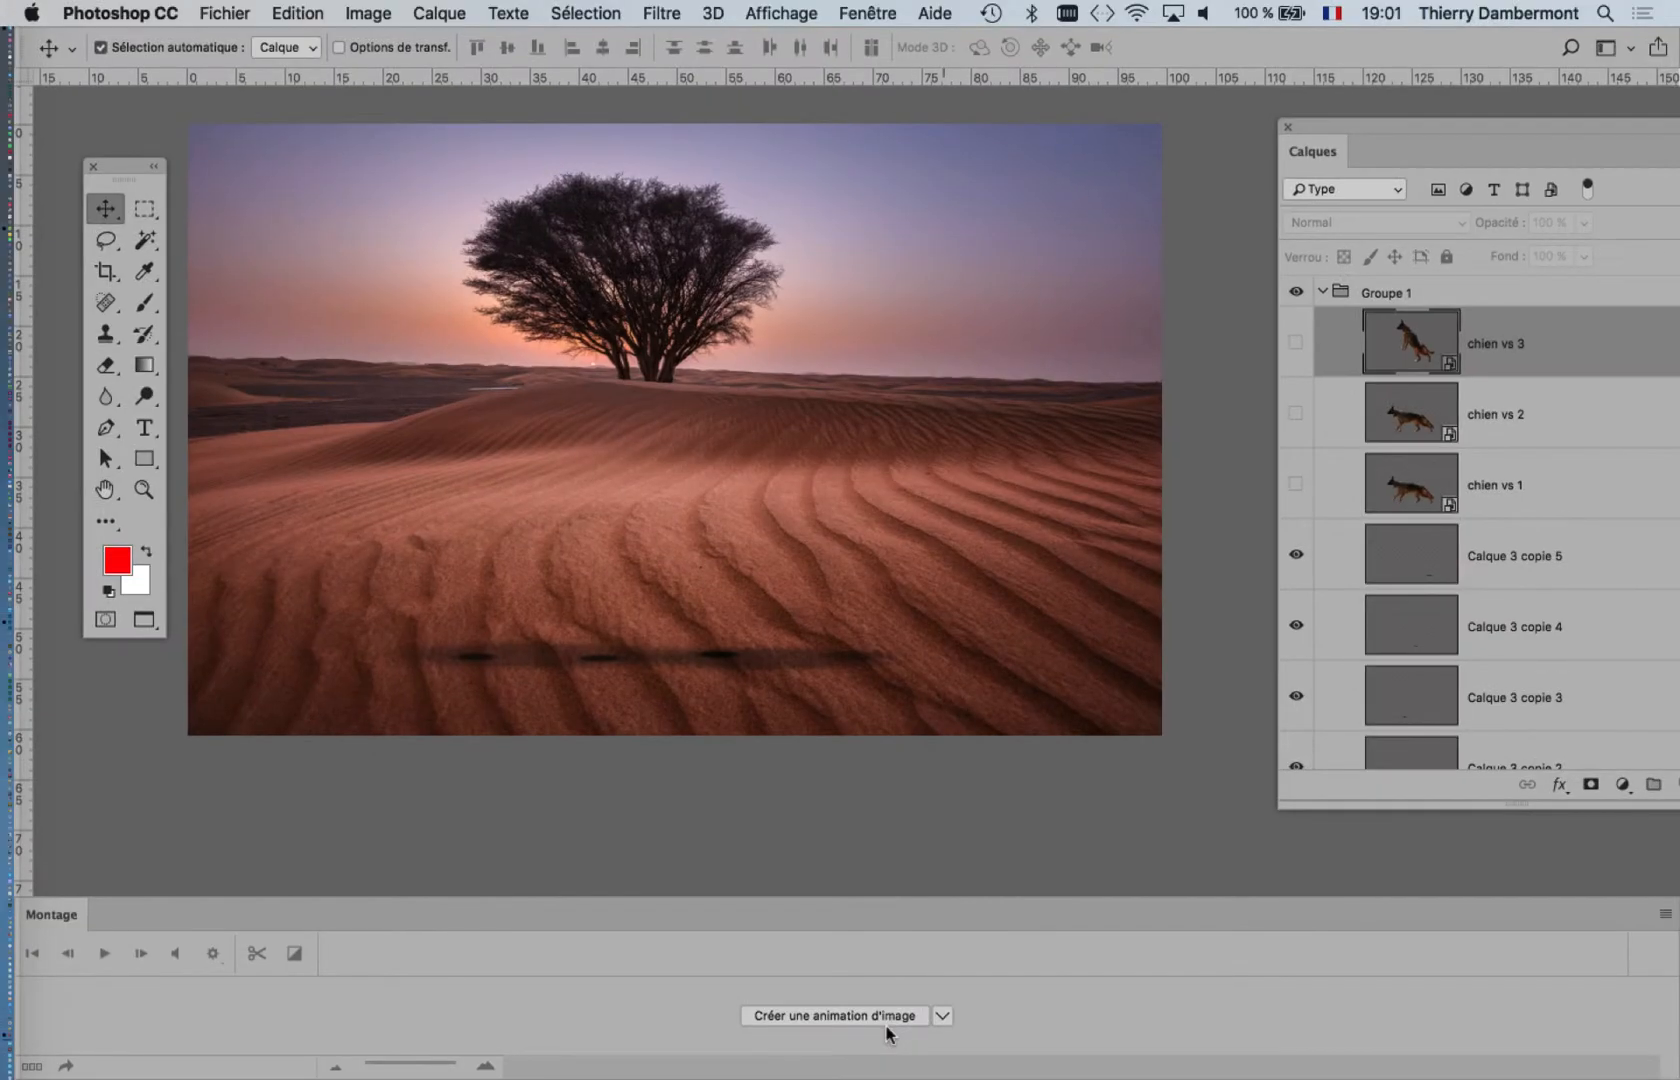
{"action": "left_click", "coordinate": [835, 1015]}
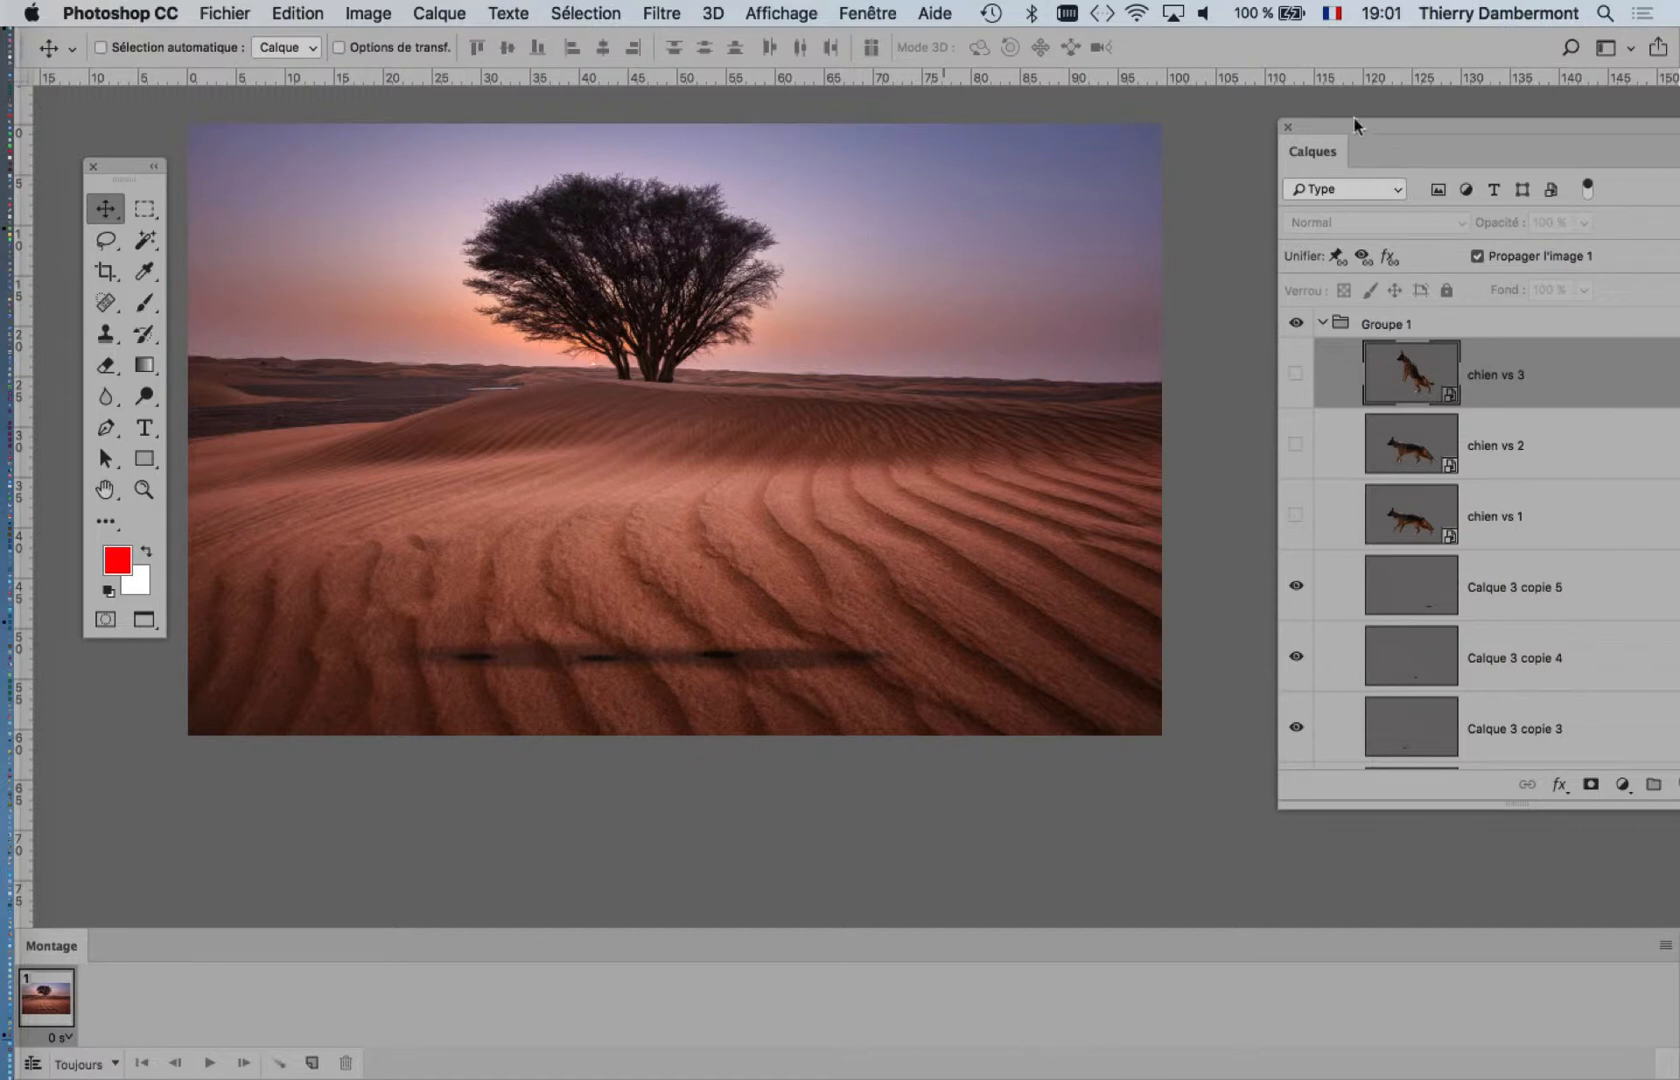
Step: Show the layer chien vs 1 in frame 1, and show chien vs 2 instead in a duplicated second frame
{"action": "left_click_drag", "start_coordinate": [1324, 135], "coordinate": [1109, 132]}
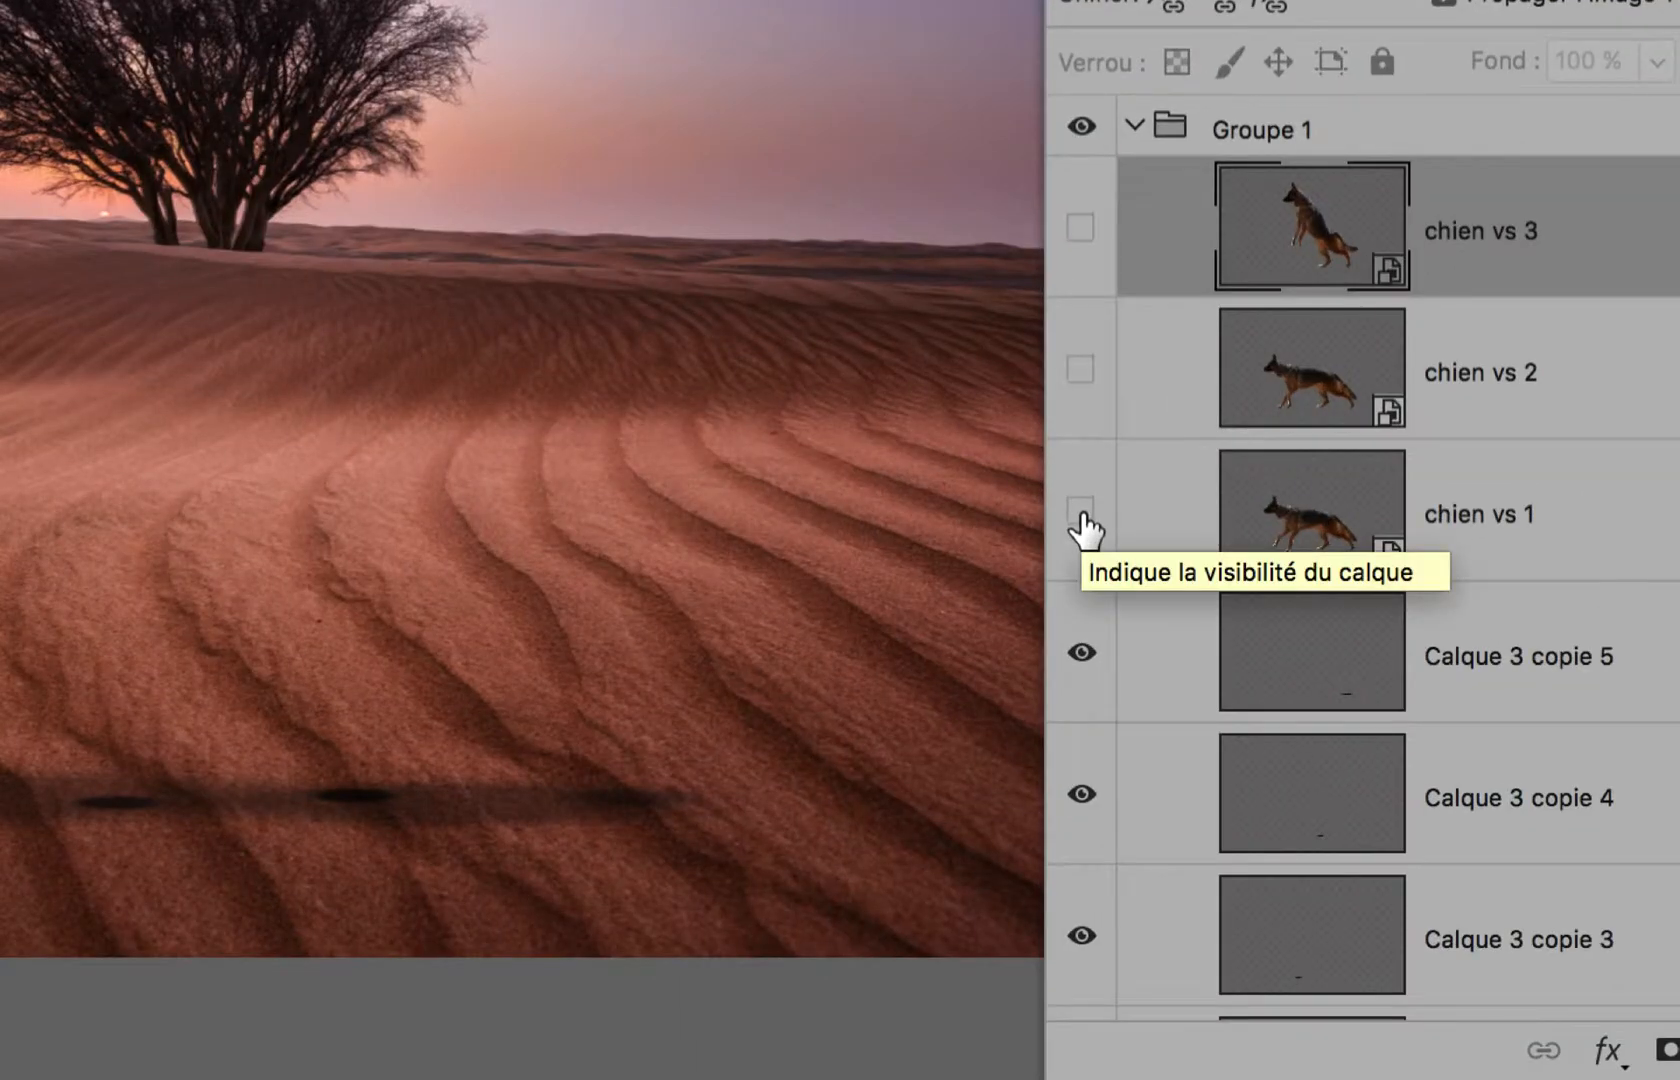
{"action": "left_click", "coordinate": [1081, 512]}
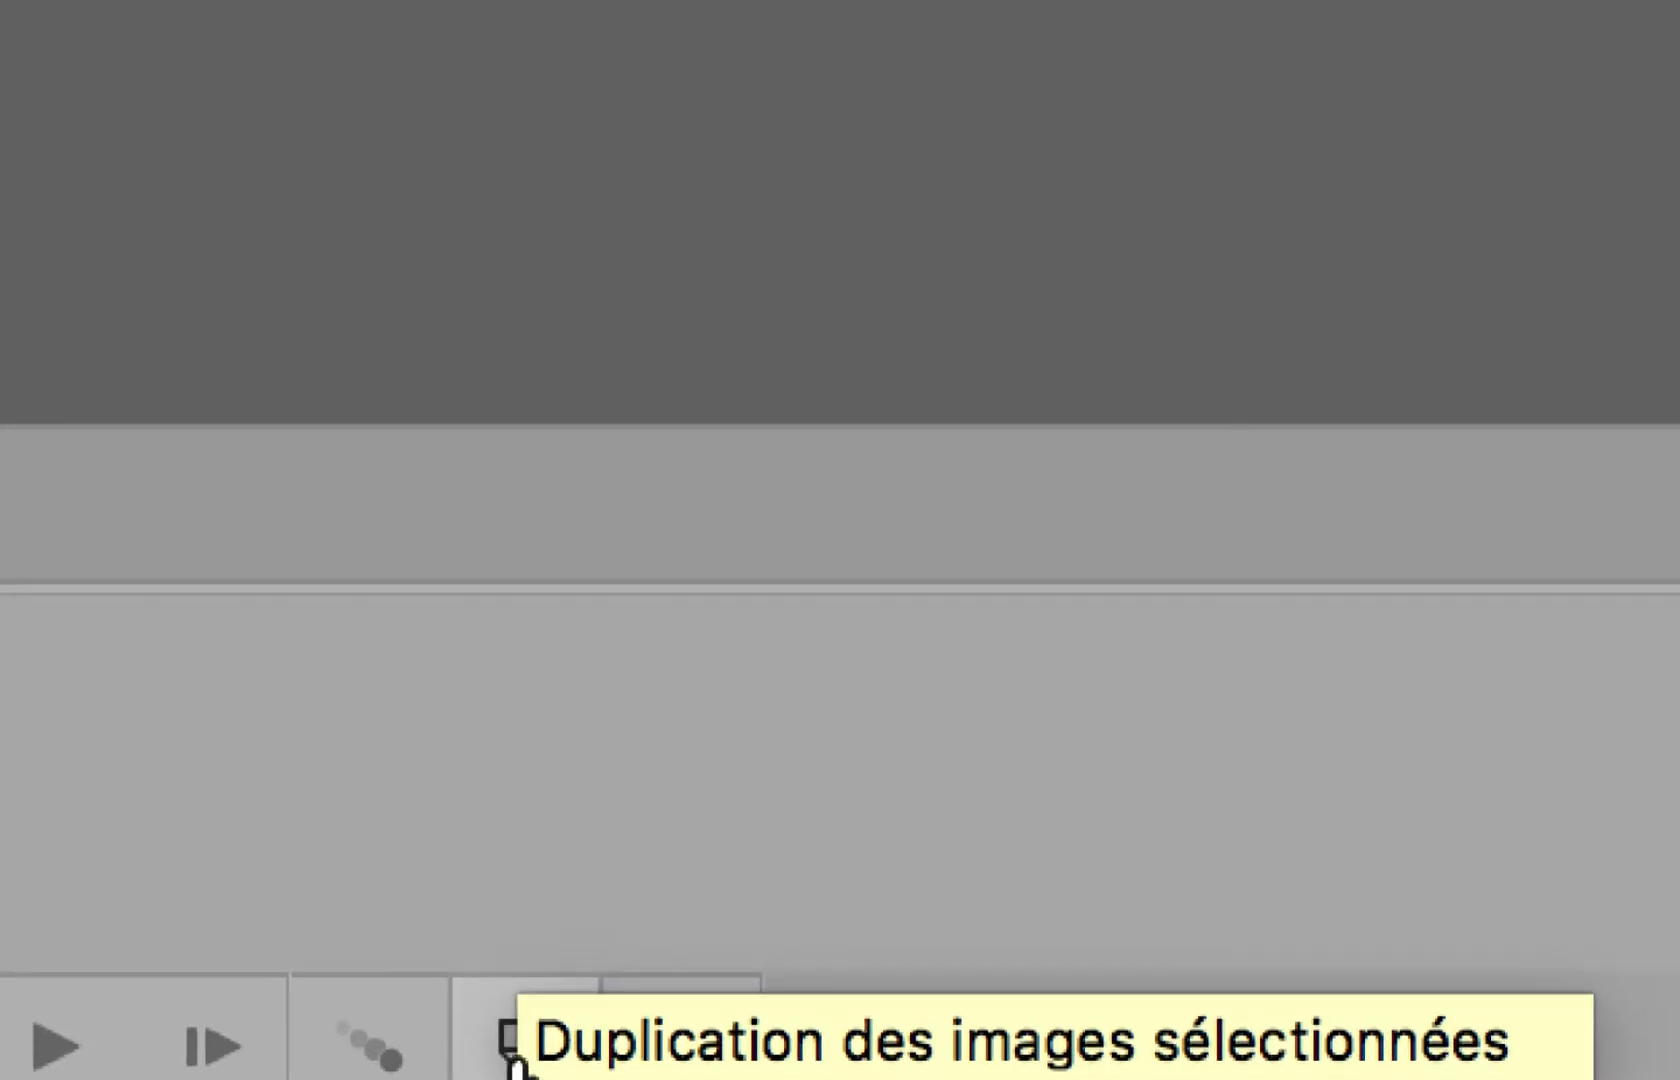
{"action": "left_click", "coordinate": [516, 1064]}
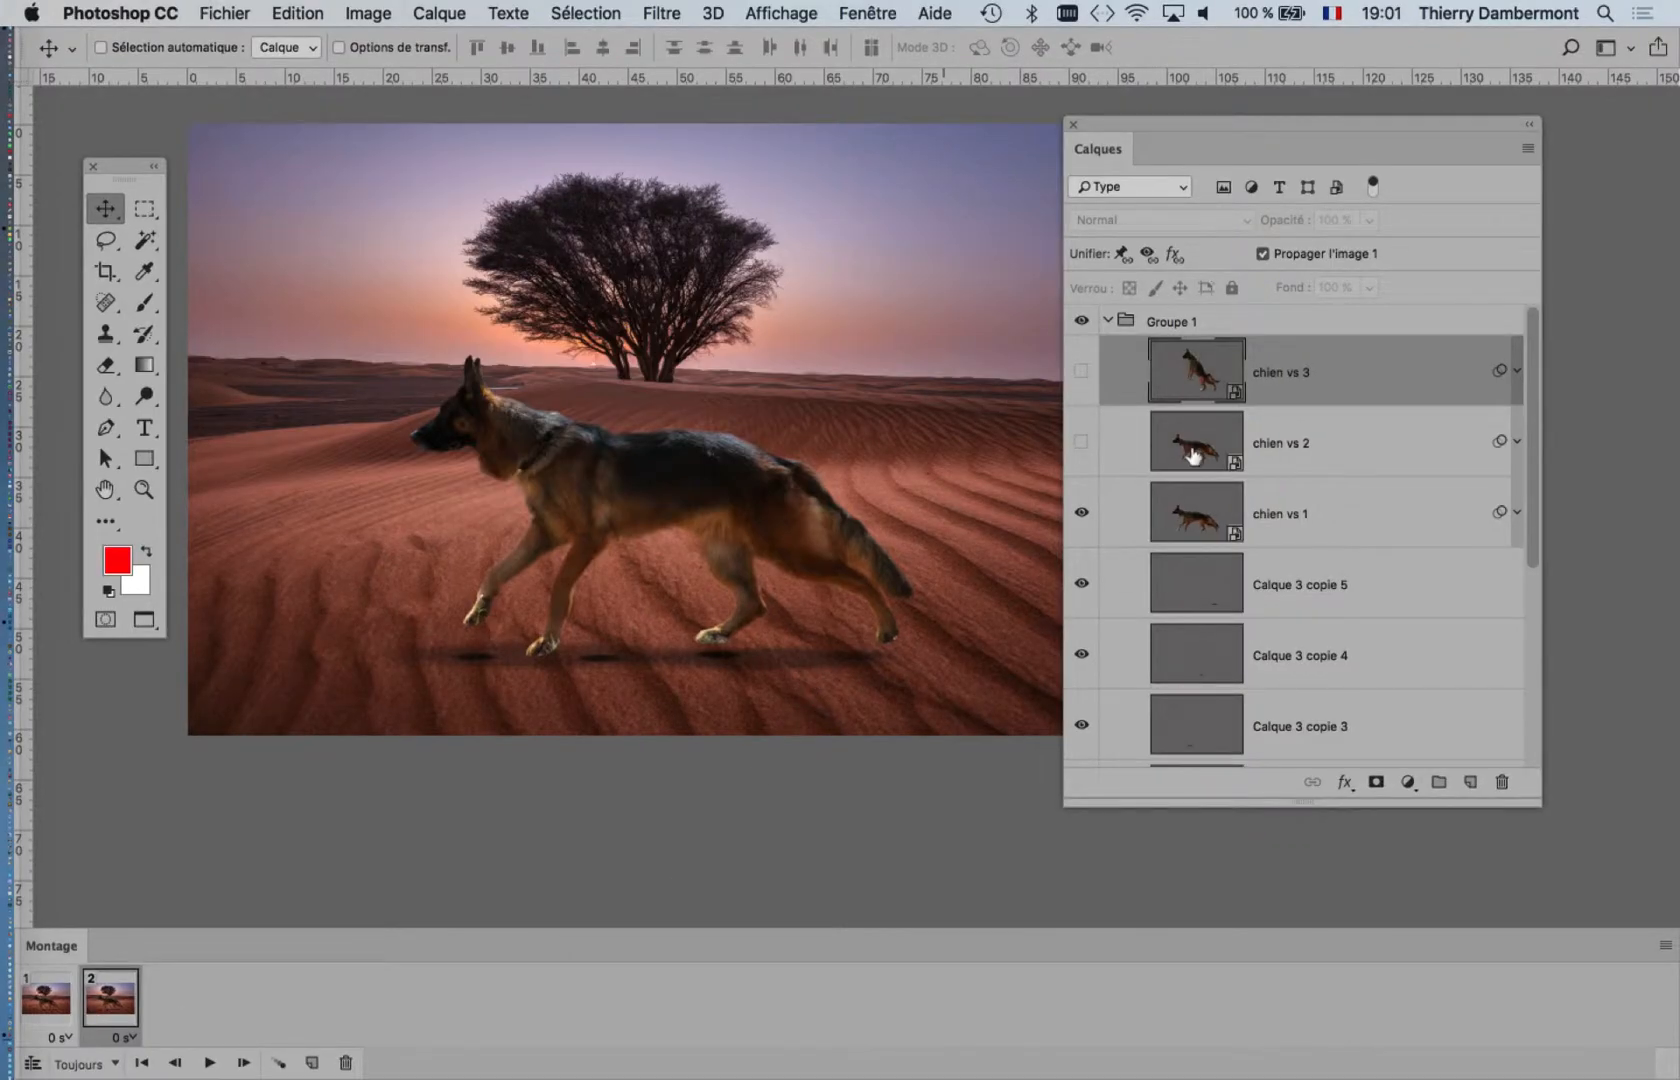
{"action": "left_click", "coordinate": [1081, 512]}
{"action": "left_click", "coordinate": [1081, 441]}
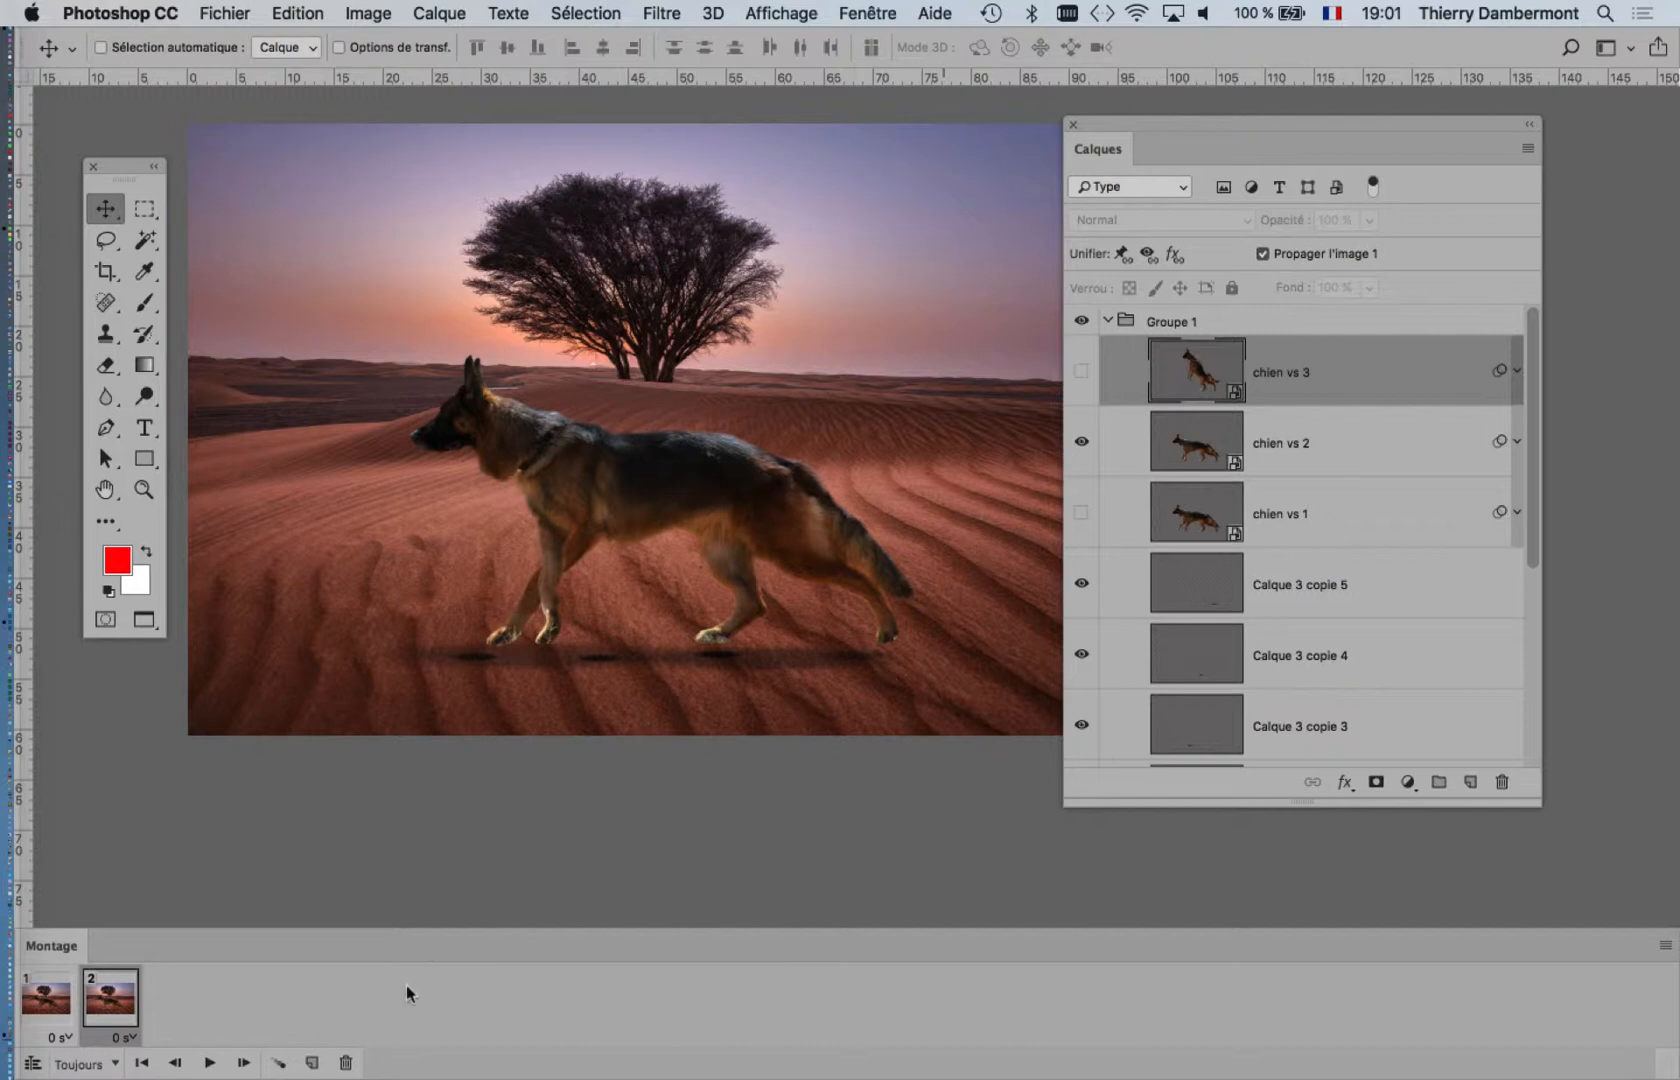
Step: Duplicate frame 2 to add a third frame, and compare the two frames
{"action": "left_click", "coordinate": [310, 1064]}
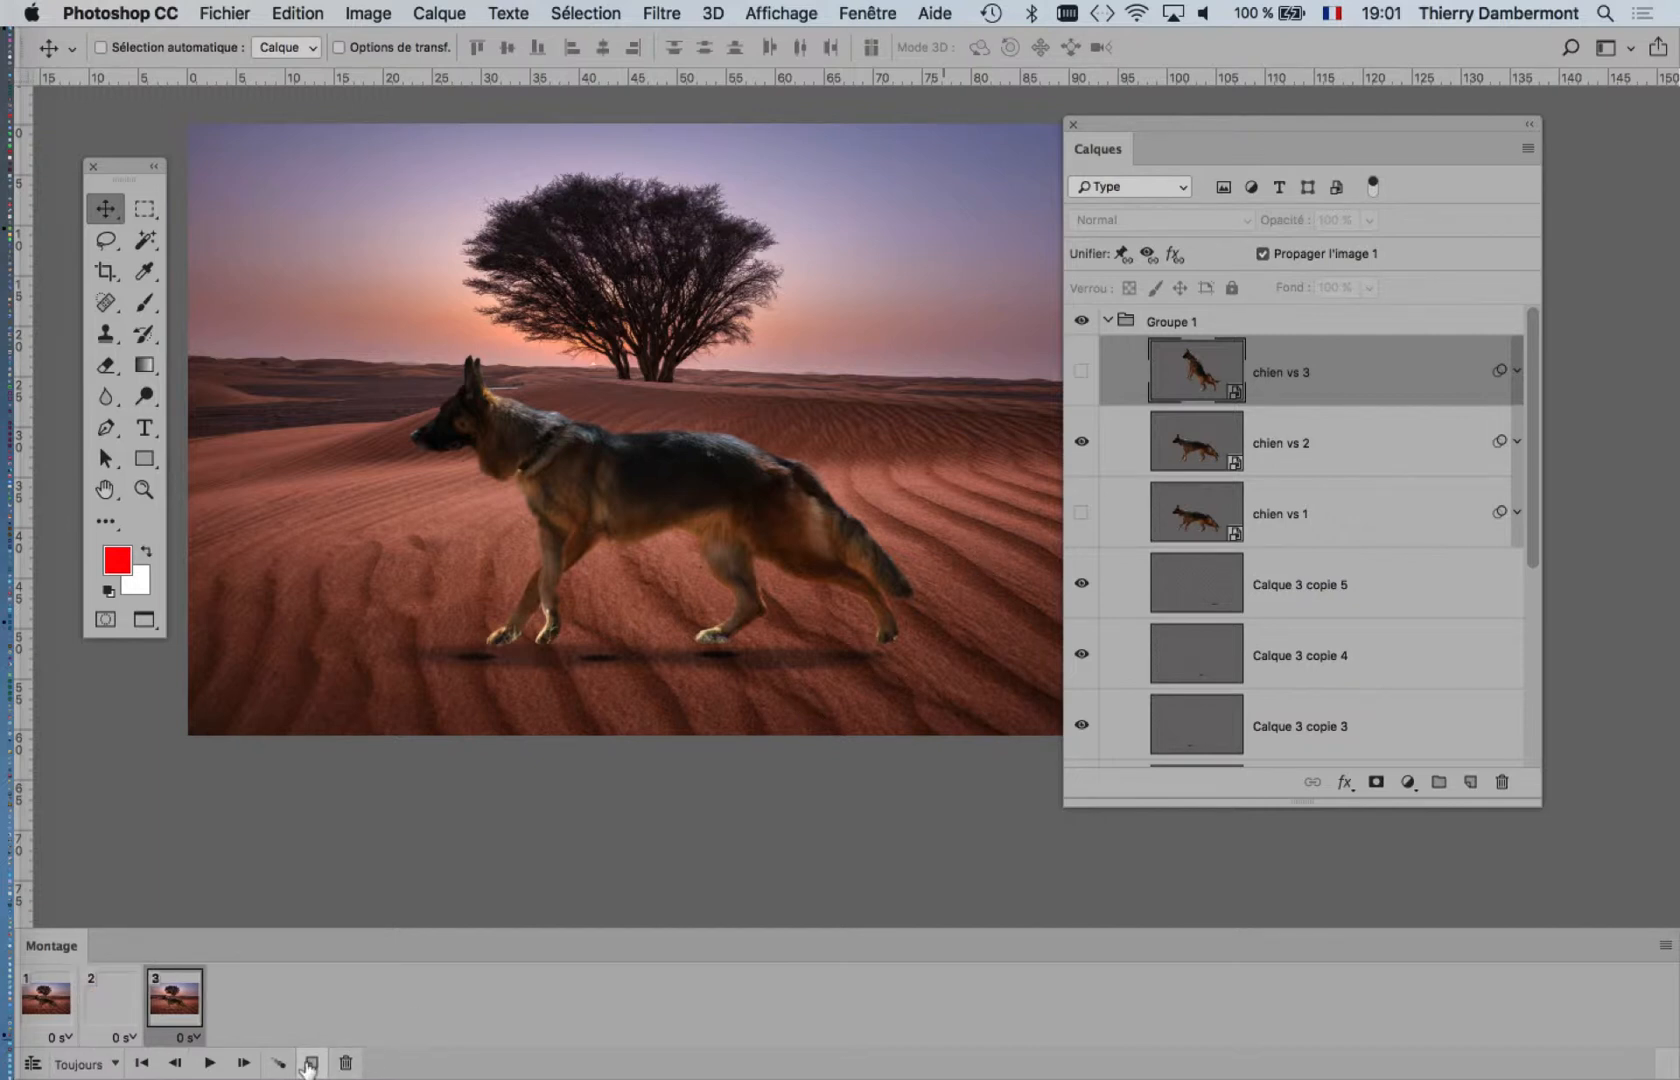
{"action": "left_click", "coordinate": [125, 1012]}
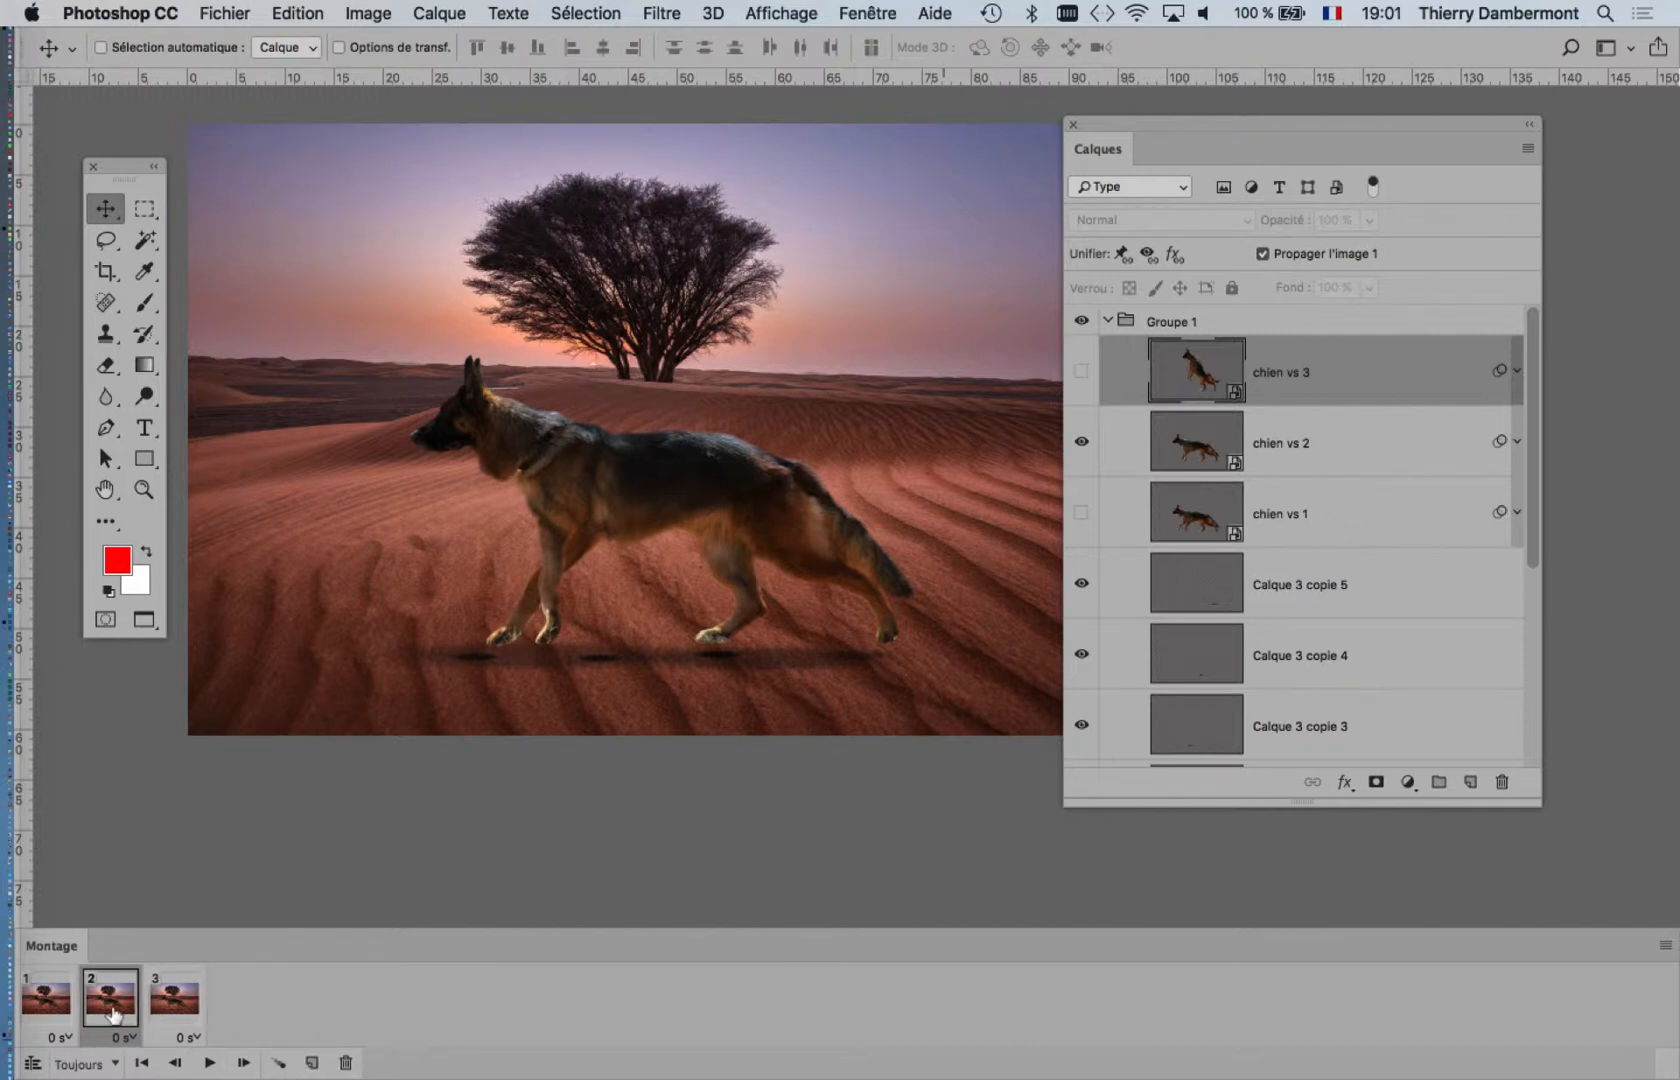
{"action": "left_click", "coordinate": [157, 1010]}
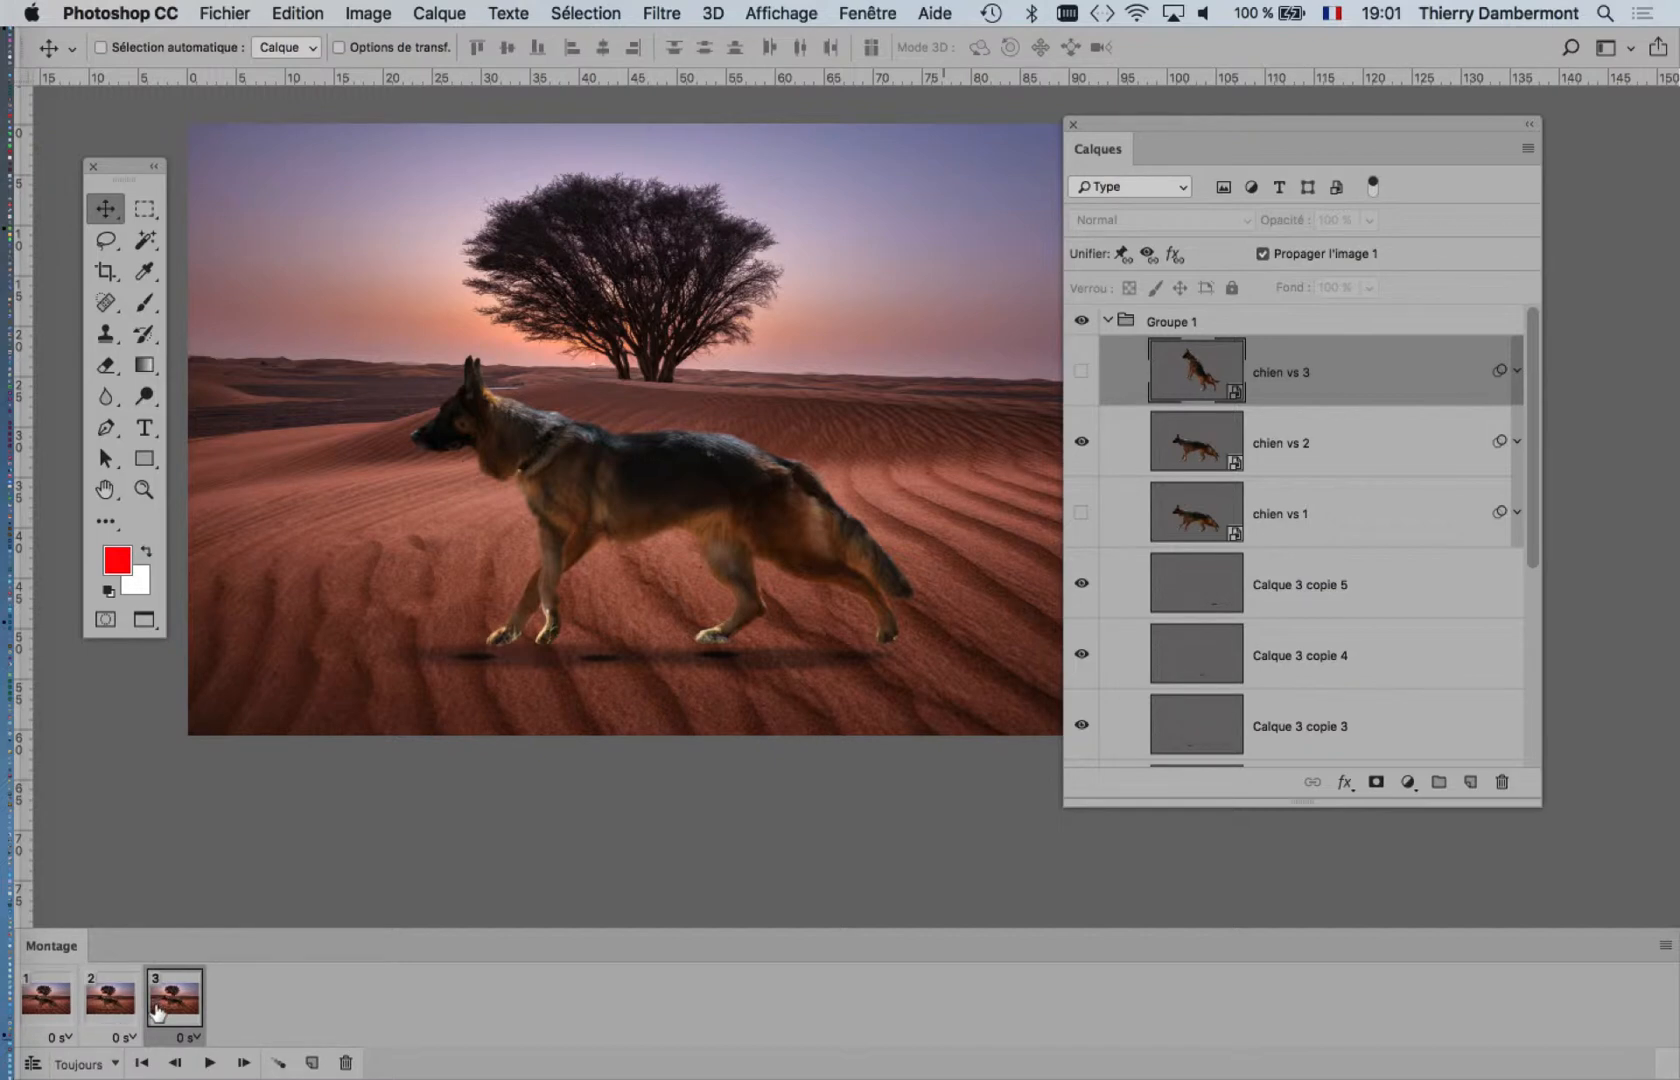
Step: Set the delay of all three animation frames to 1.0 second
{"action": "key", "text": "super"}
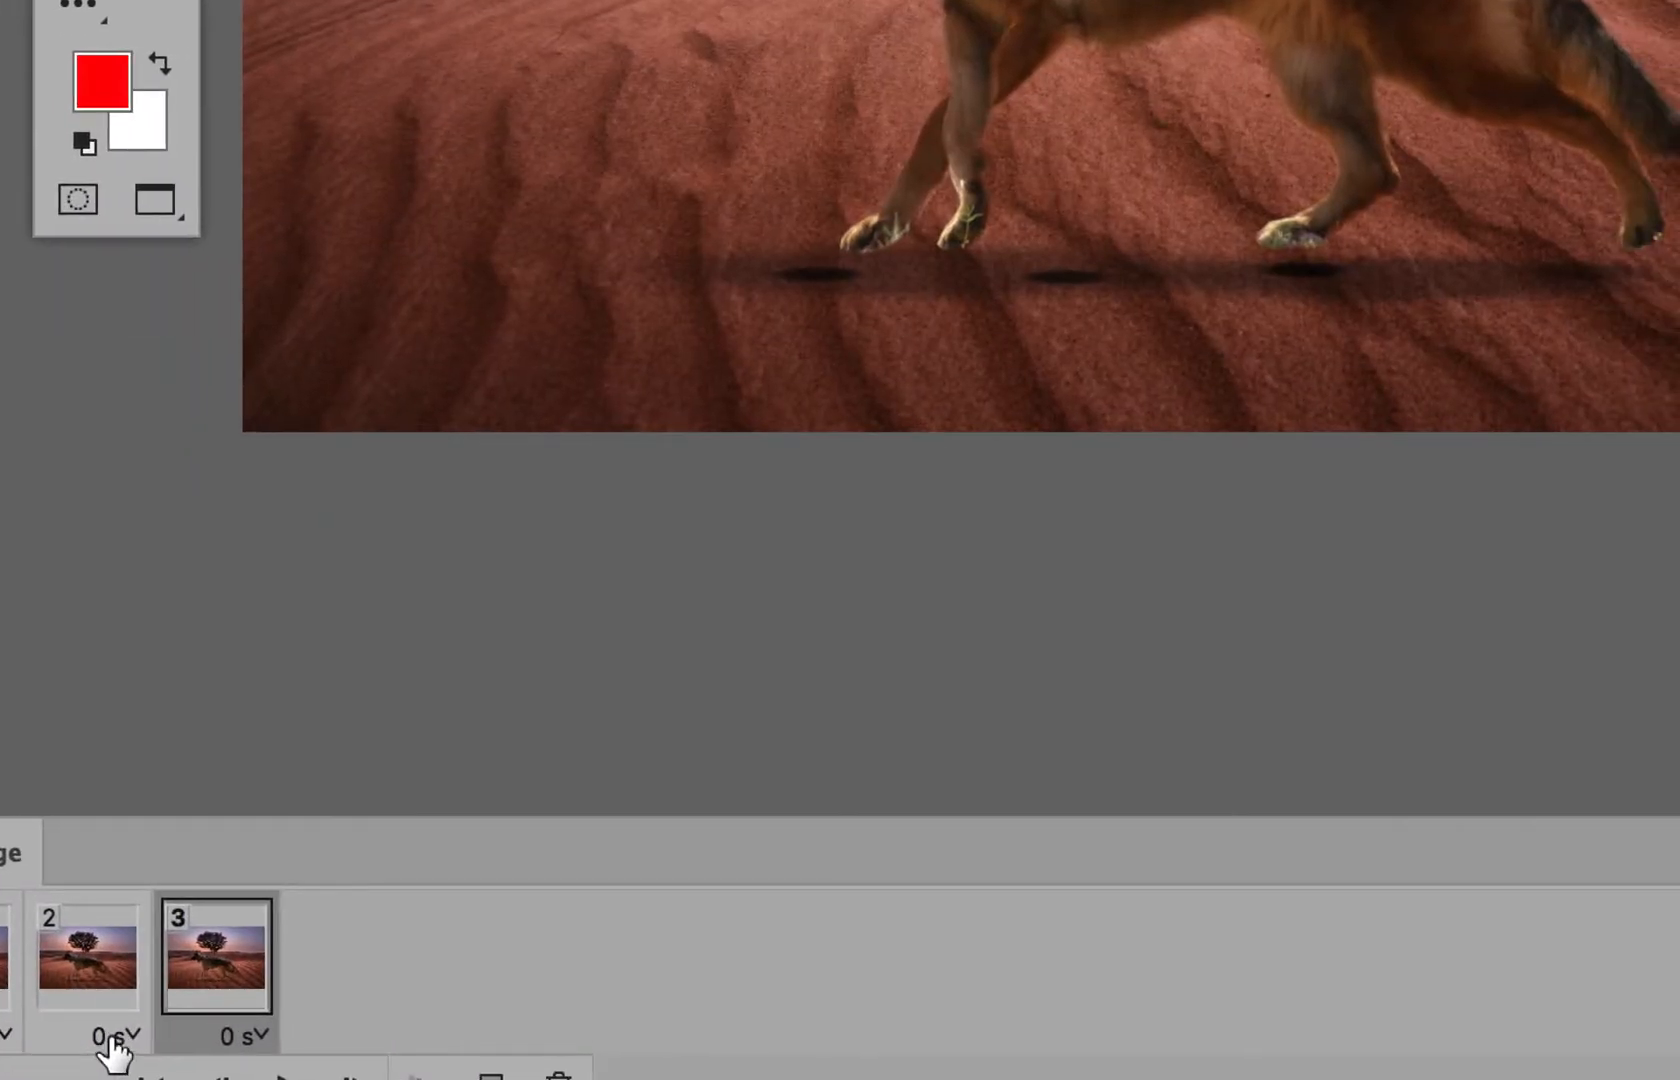
{"action": "left_click", "coordinate": [113, 1038]}
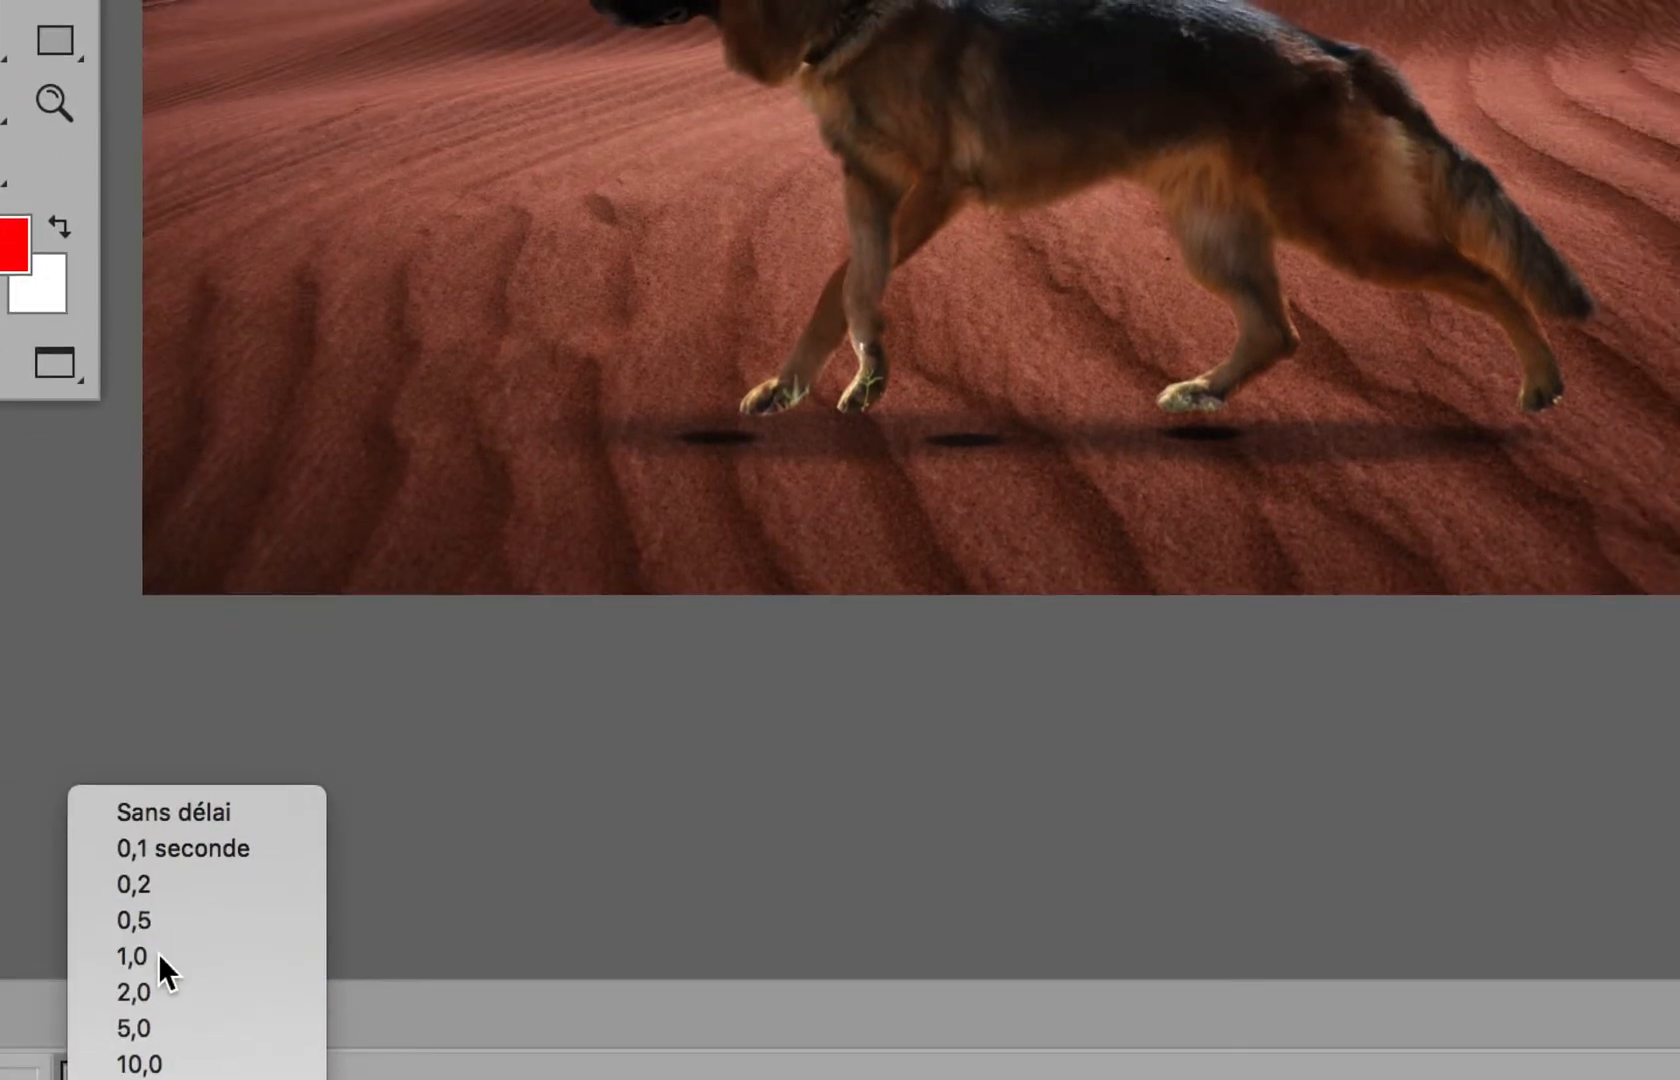
{"action": "left_click", "coordinate": [121, 953]}
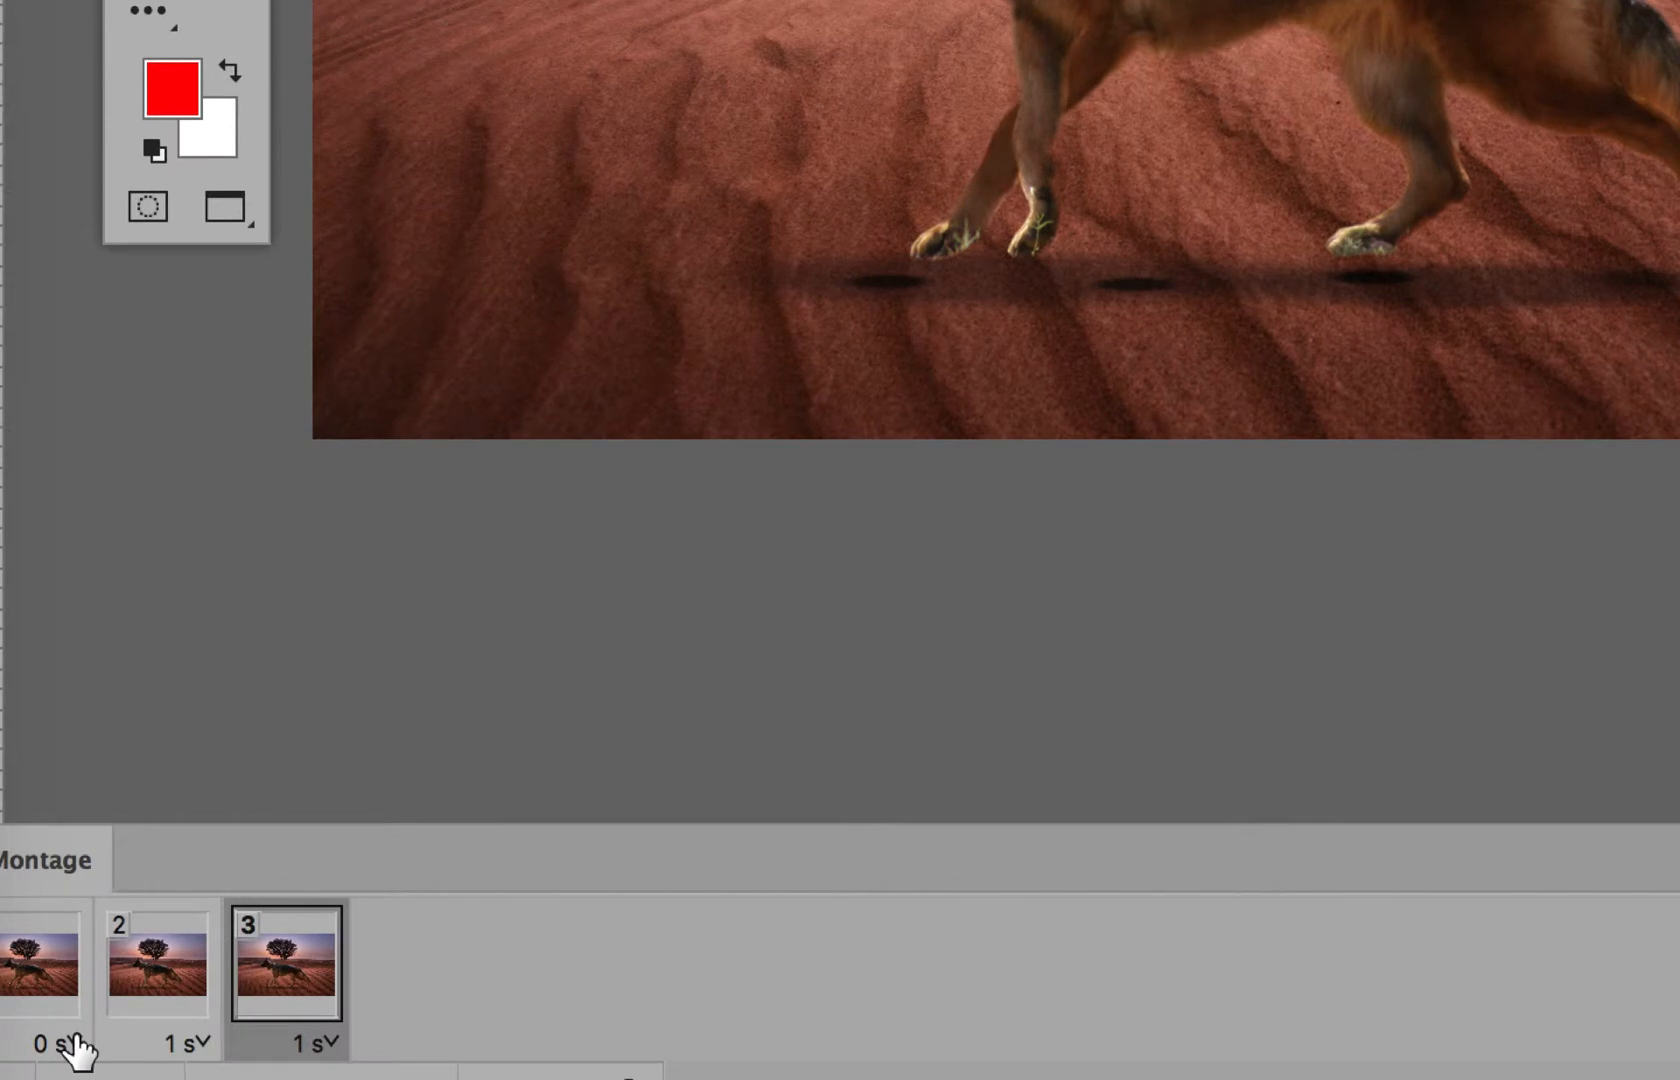
{"action": "left_click", "coordinate": [75, 1040]}
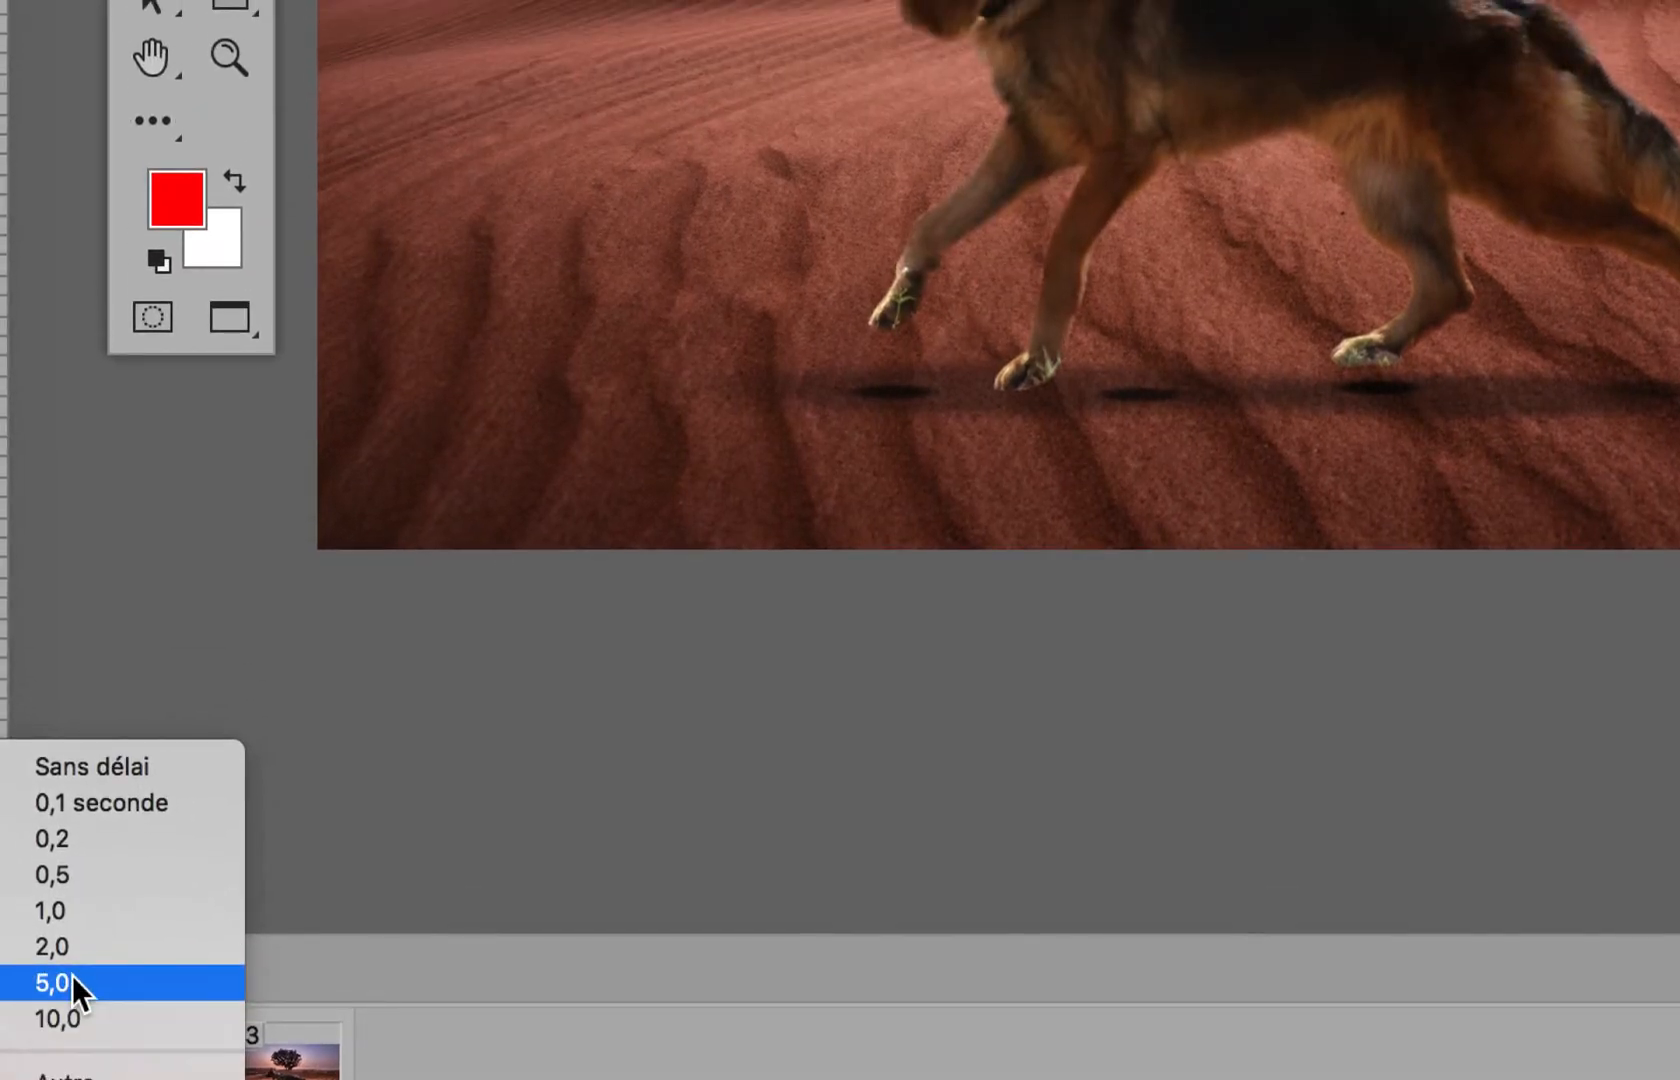
{"action": "left_click", "coordinate": [143, 1018]}
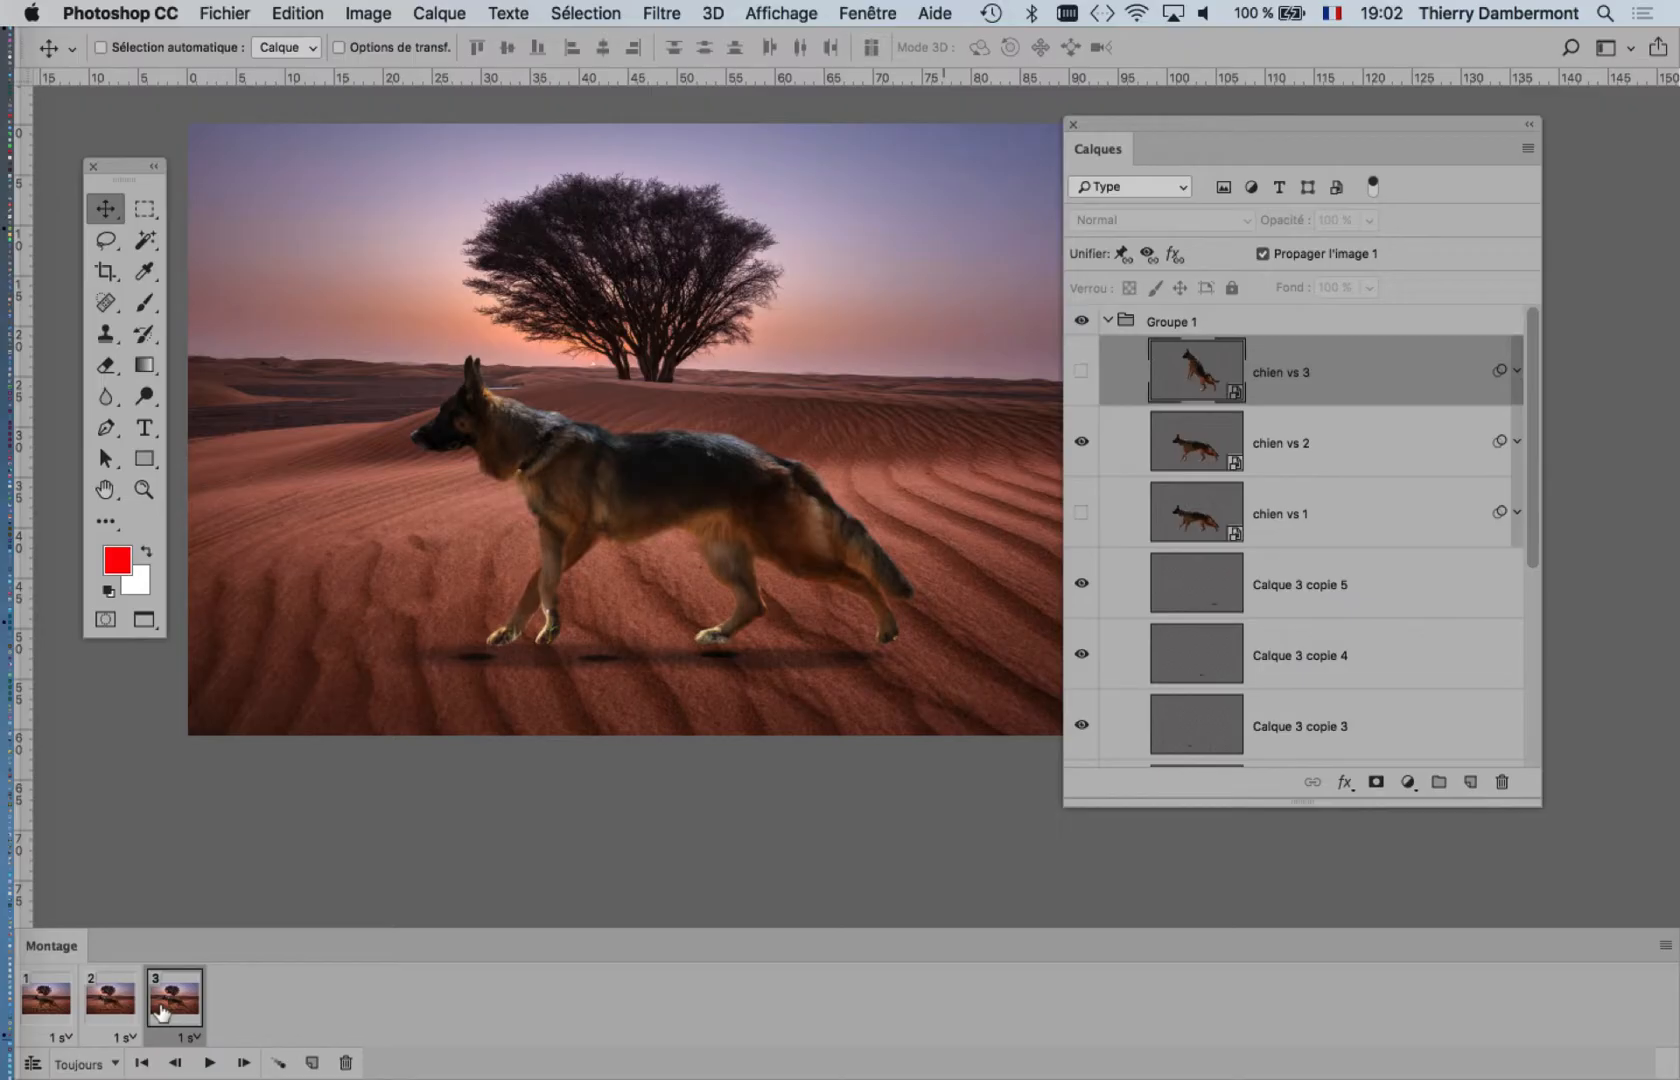
Step: In frame 2, show chien vs 3 as the only dog layer and duplicate the frame
{"action": "left_click", "coordinate": [110, 992]}
{"action": "left_click", "coordinate": [1081, 441]}
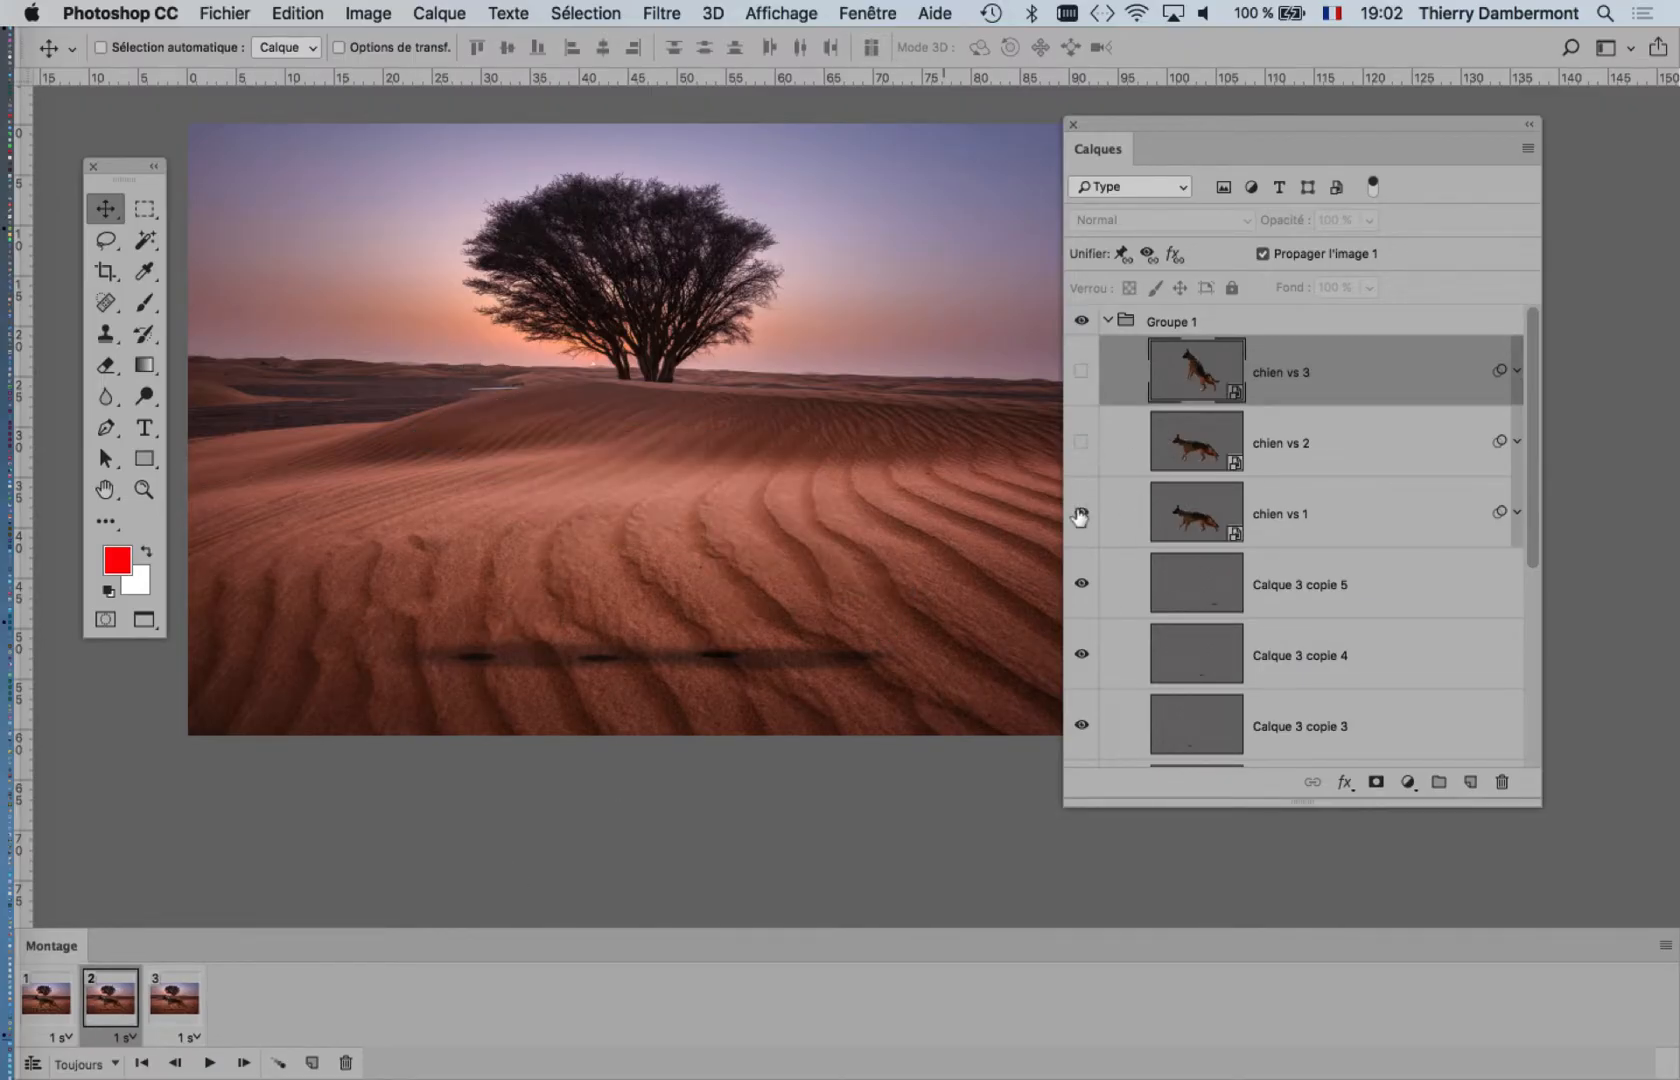
{"action": "left_click", "coordinate": [1081, 513]}
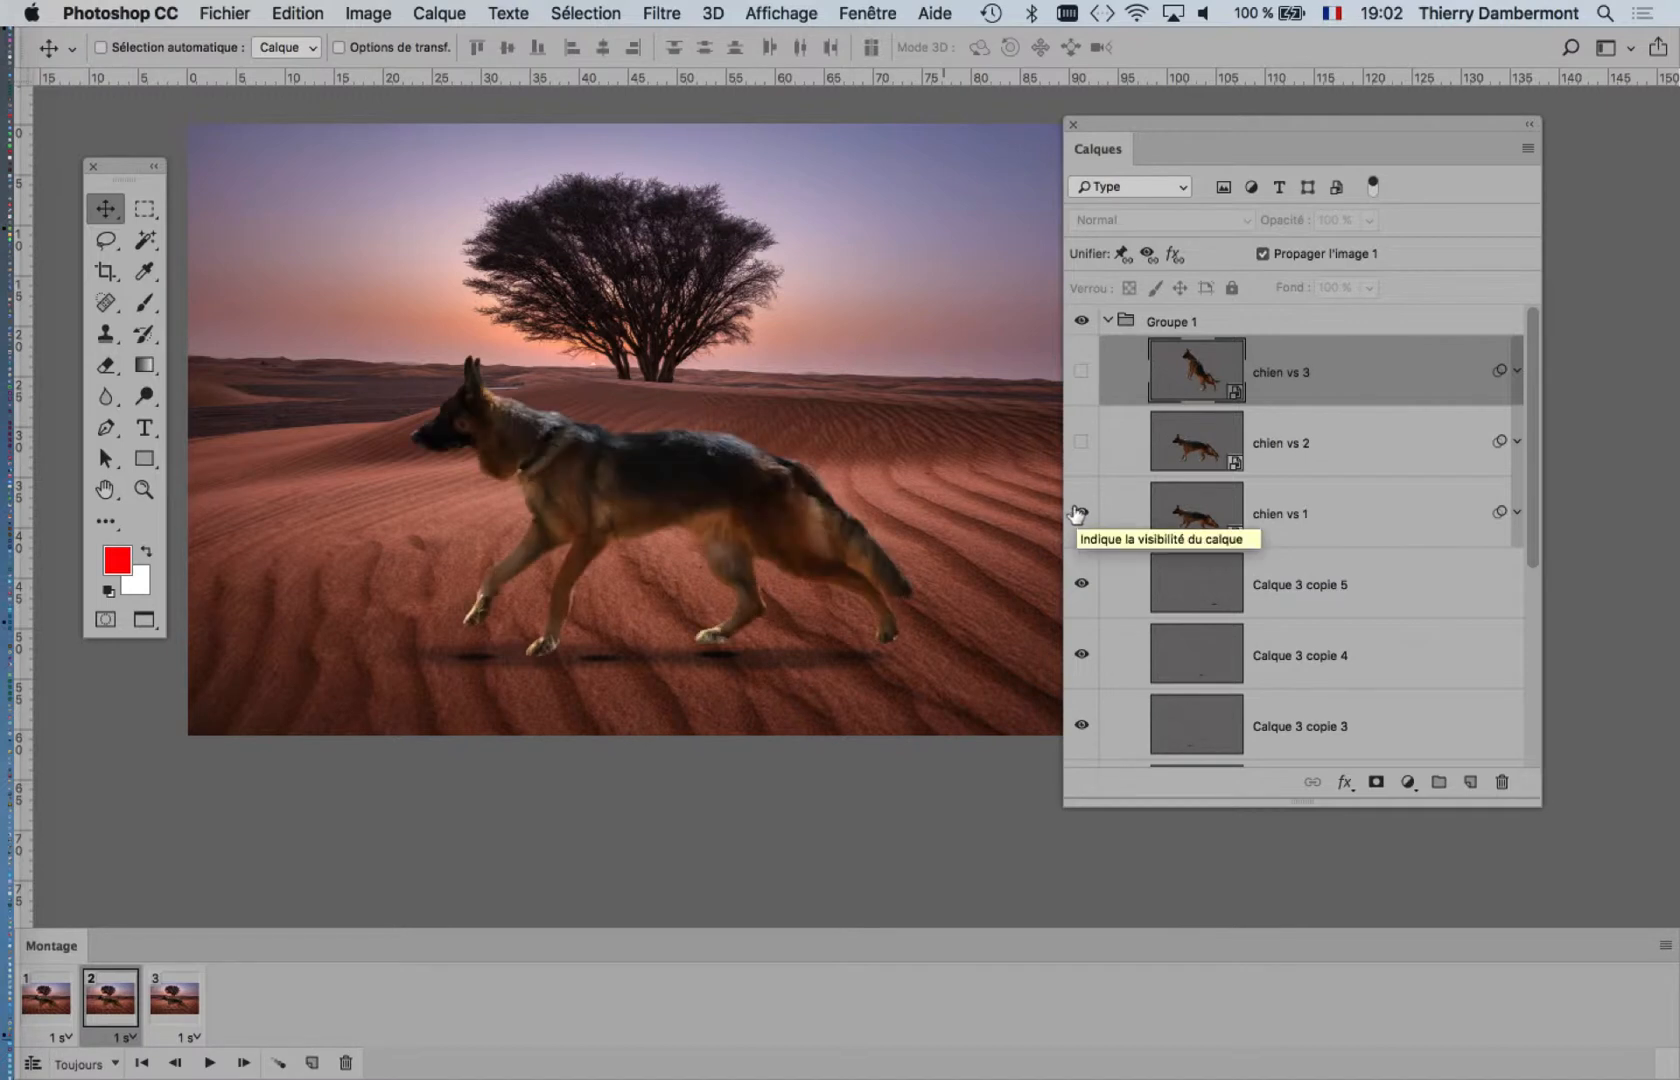
{"action": "left_click", "coordinate": [1081, 371]}
{"action": "left_click", "coordinate": [1081, 513]}
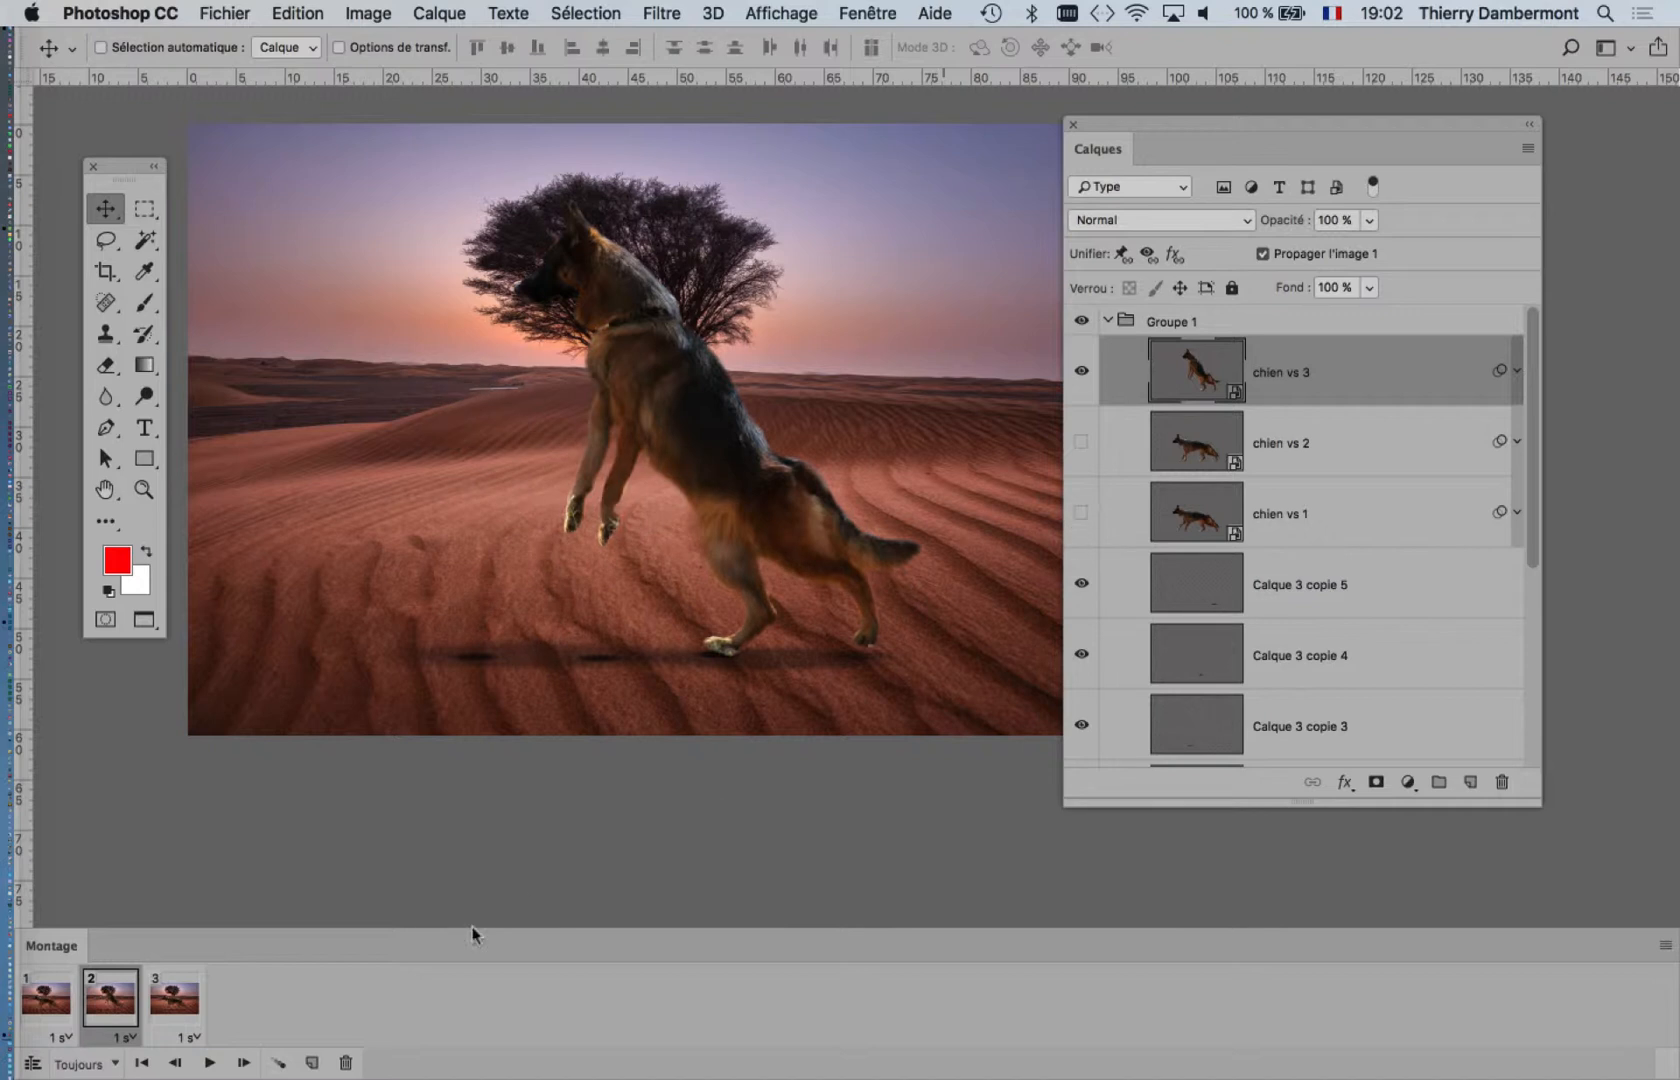
{"action": "left_click", "coordinate": [311, 1063]}
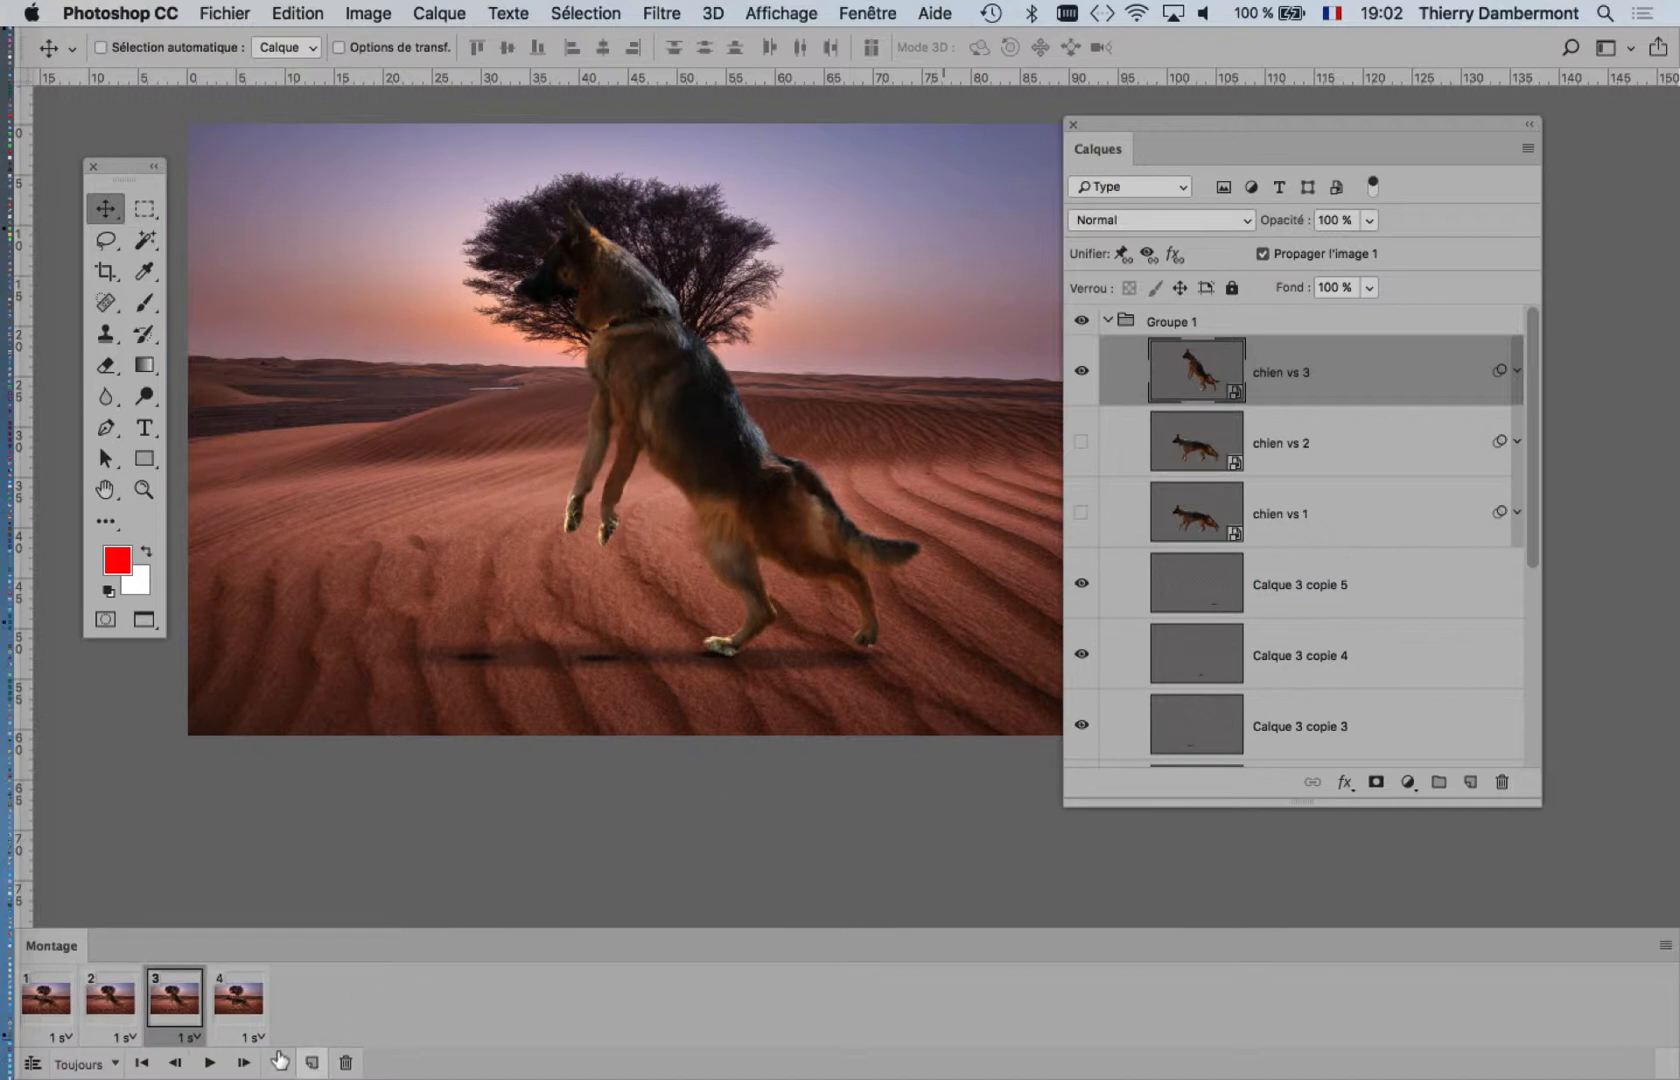
Step: Compare the dog's pose in frames 2, 3 and 4 of the animation
{"action": "left_click", "coordinate": [222, 1013]}
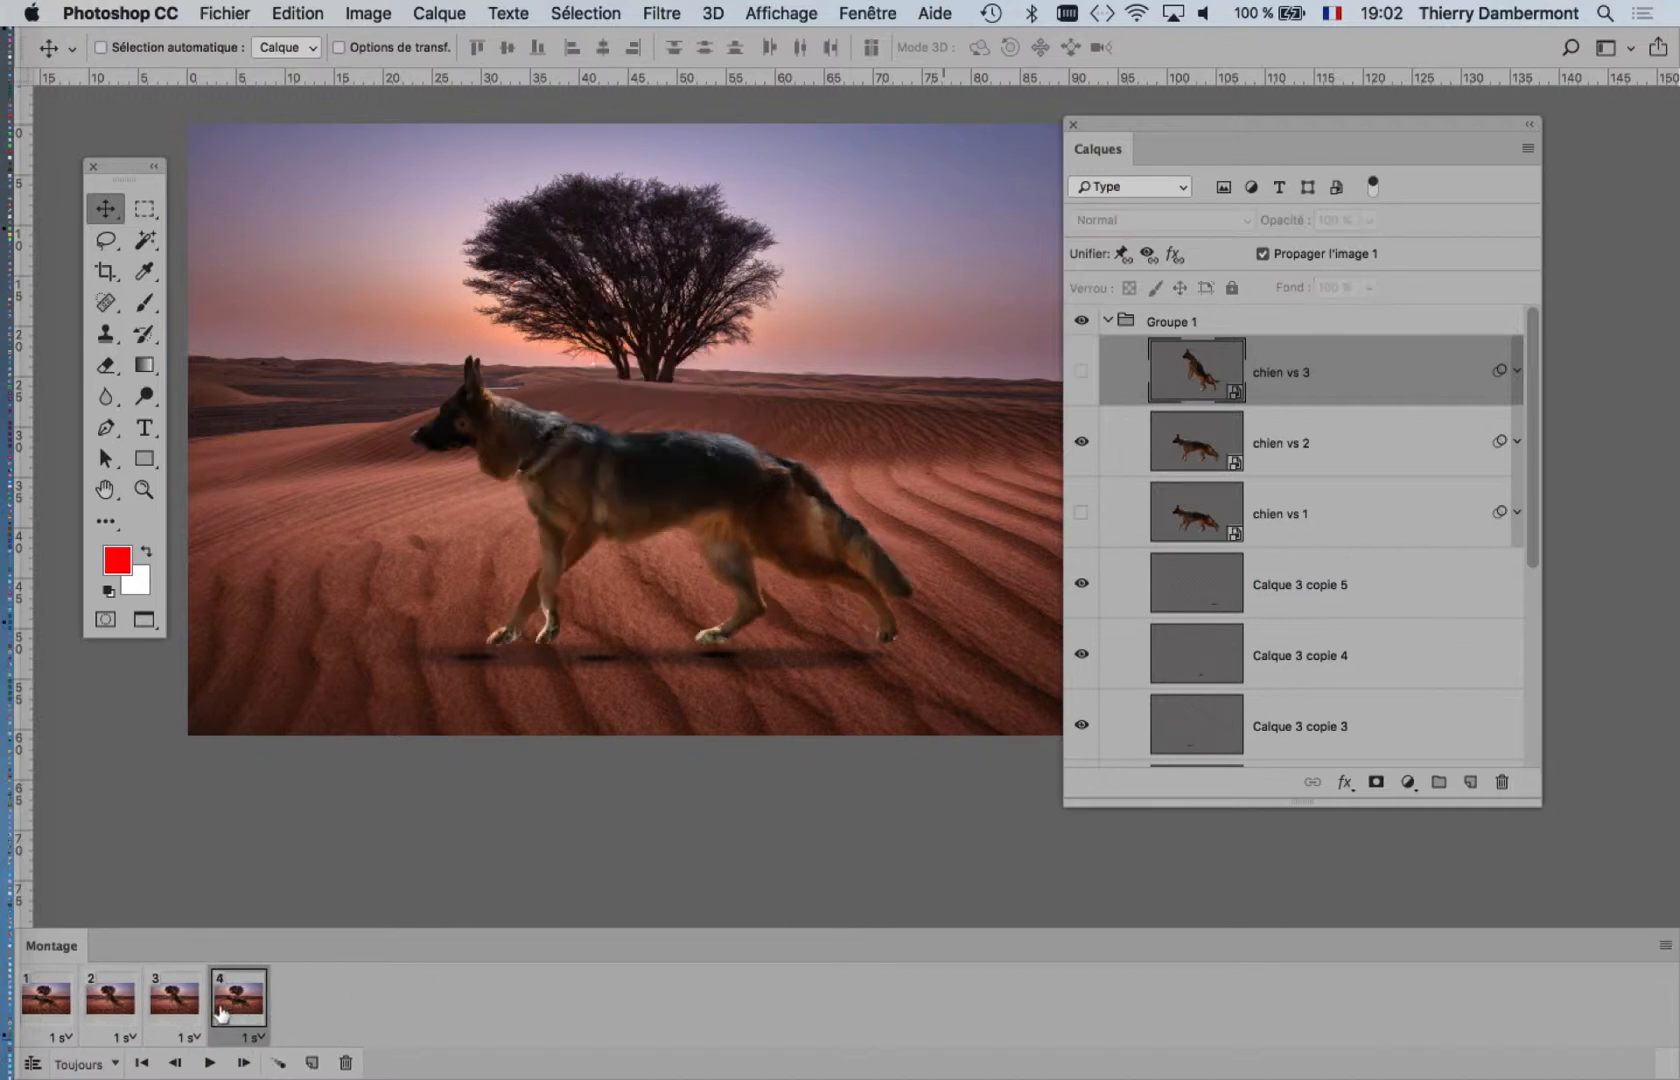
{"action": "left_click", "coordinate": [170, 1012]}
{"action": "left_click", "coordinate": [118, 1012]}
{"action": "left_click", "coordinate": [162, 1014]}
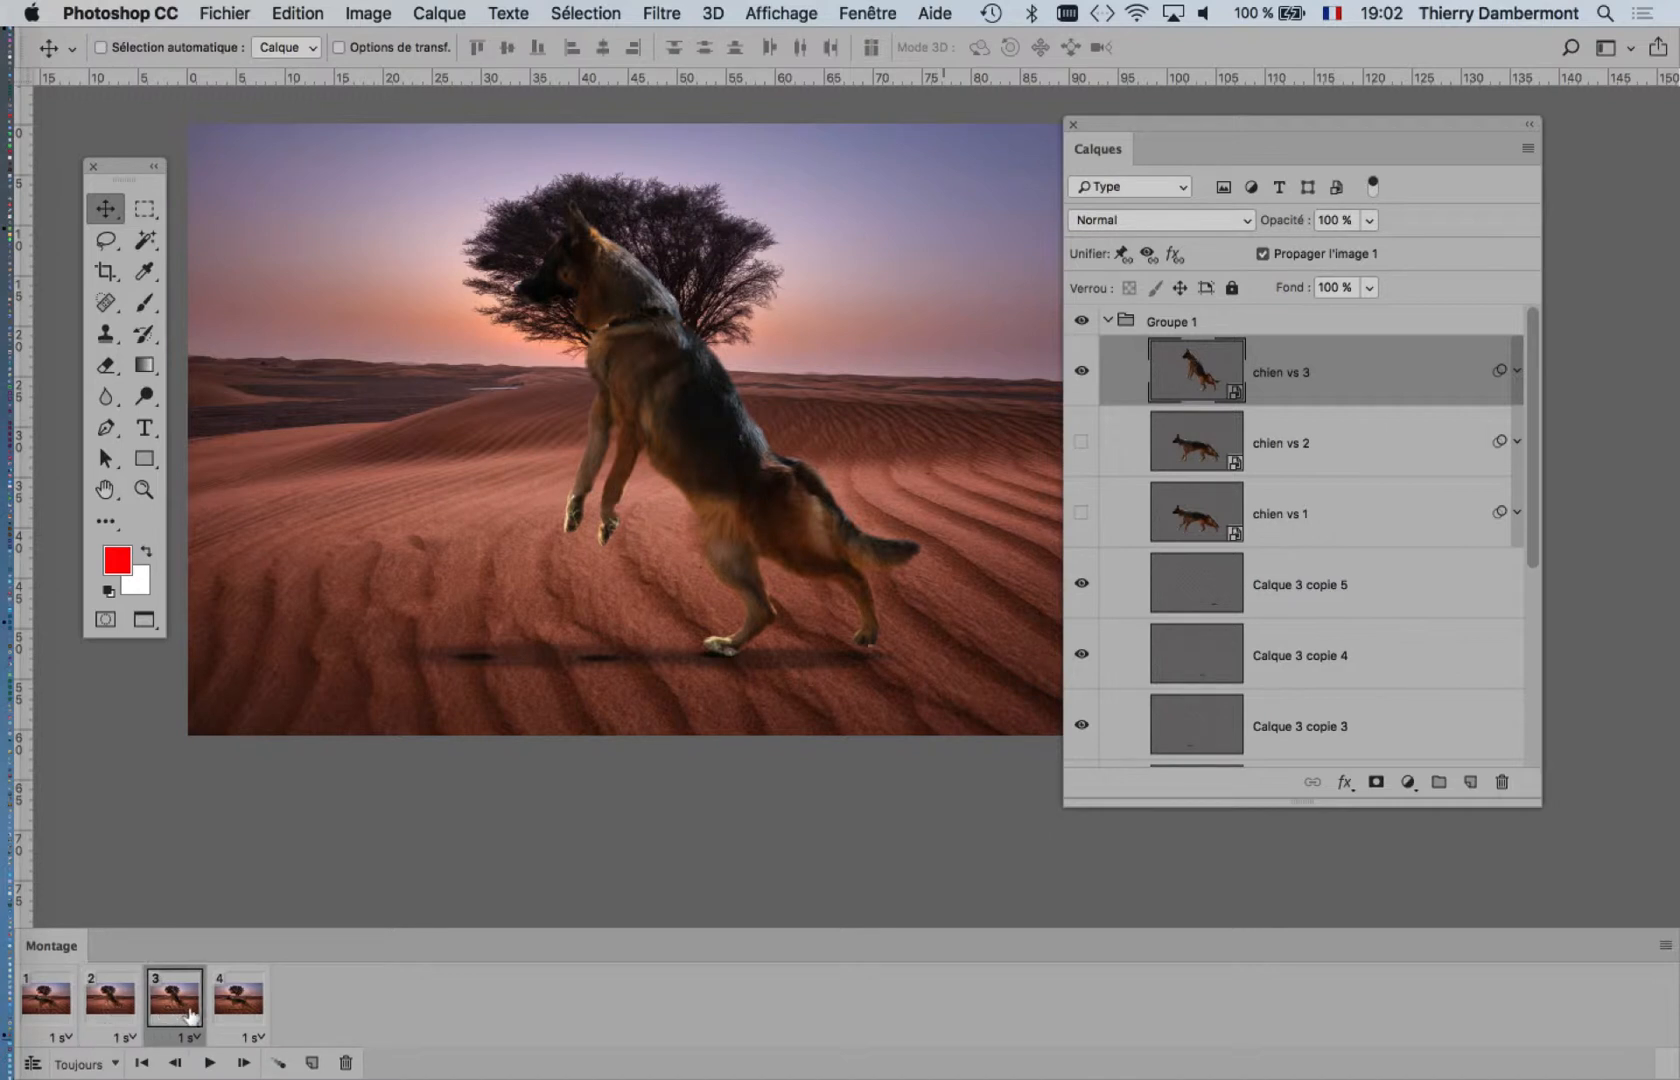
{"action": "left_click", "coordinate": [228, 1014]}
{"action": "left_click", "coordinate": [183, 1012]}
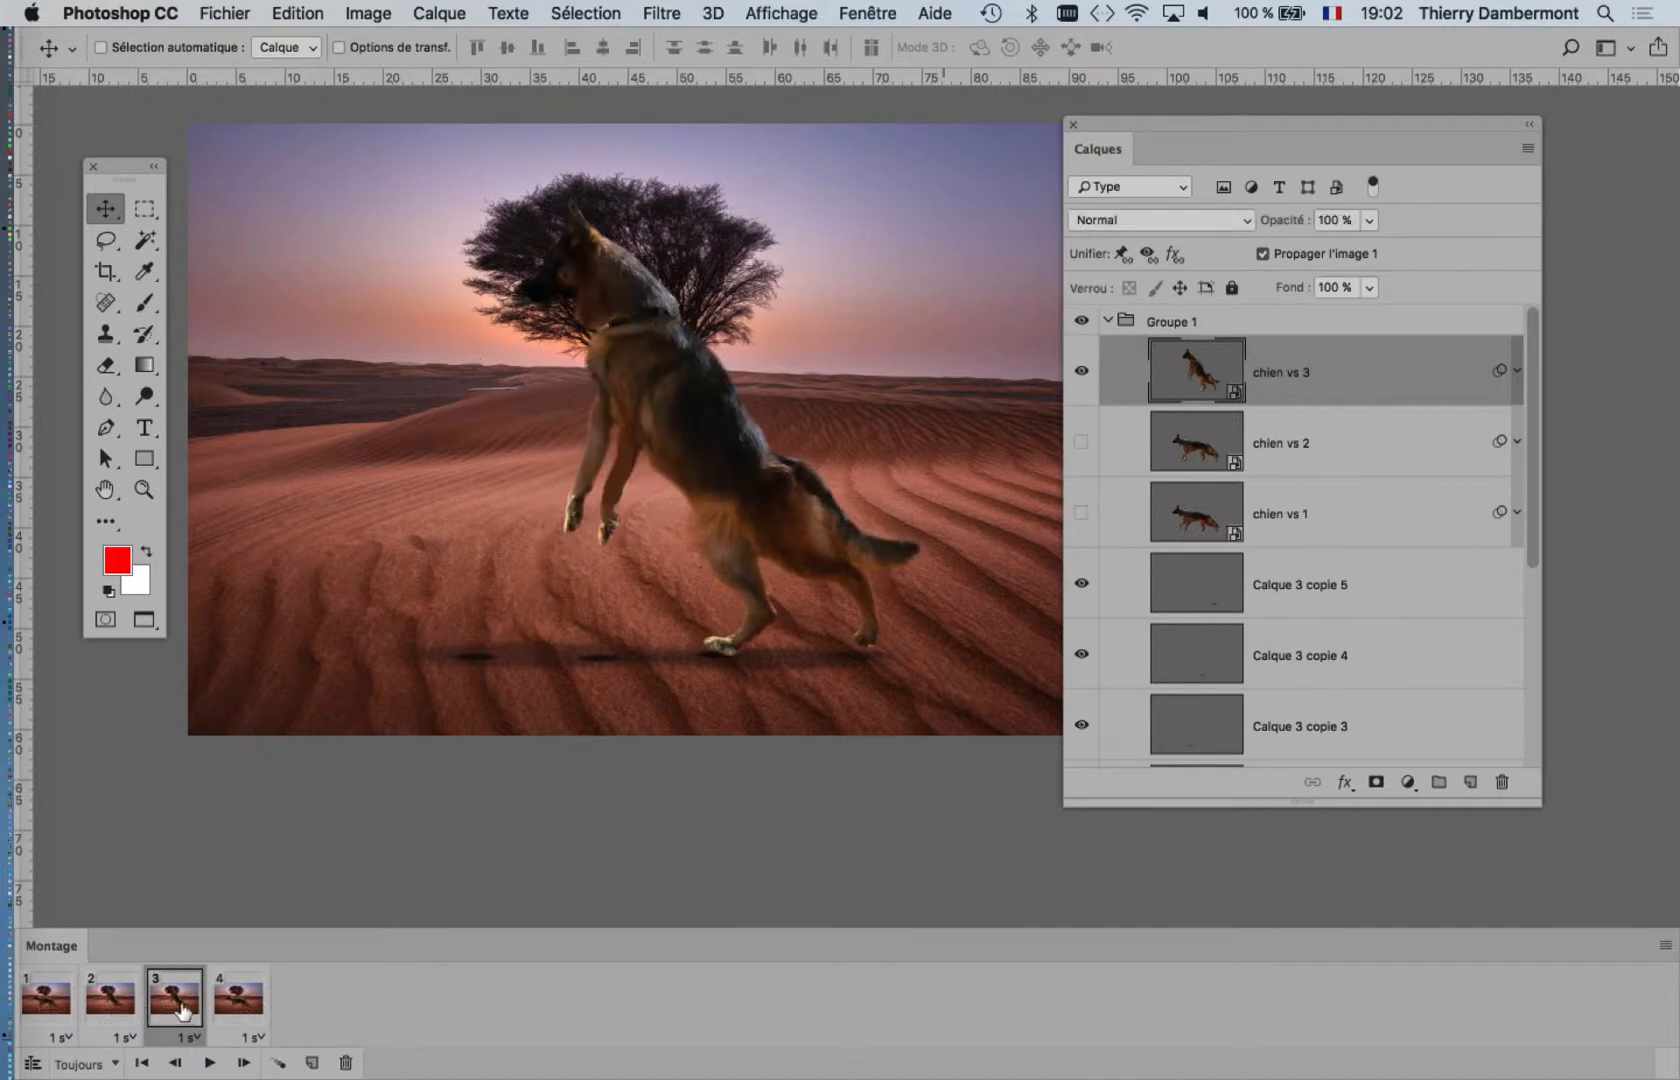
{"action": "left_click", "coordinate": [235, 1010]}
{"action": "left_click", "coordinate": [168, 1012]}
Step: In frame 2, show chien vs 2 instead of chien vs 3 and hide Calque 3 copie 5
{"action": "left_click", "coordinate": [122, 1012]}
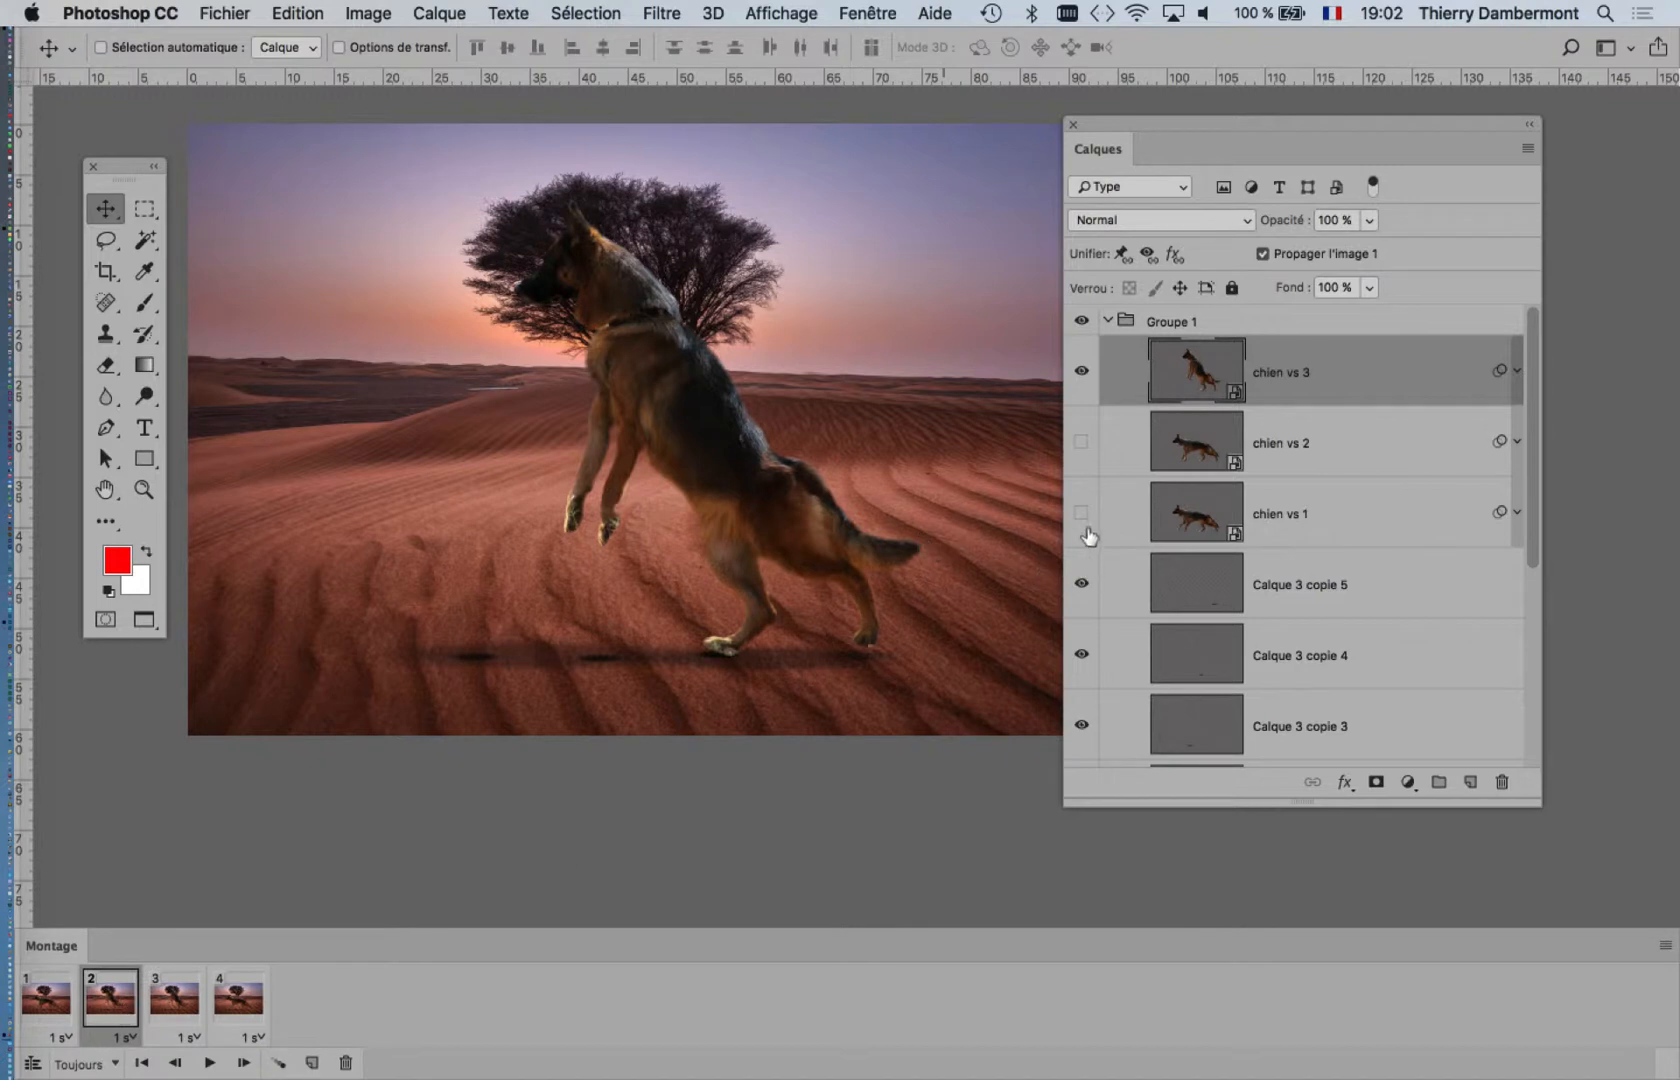
{"action": "left_click", "coordinate": [1082, 442]}
{"action": "left_click", "coordinate": [1082, 583]}
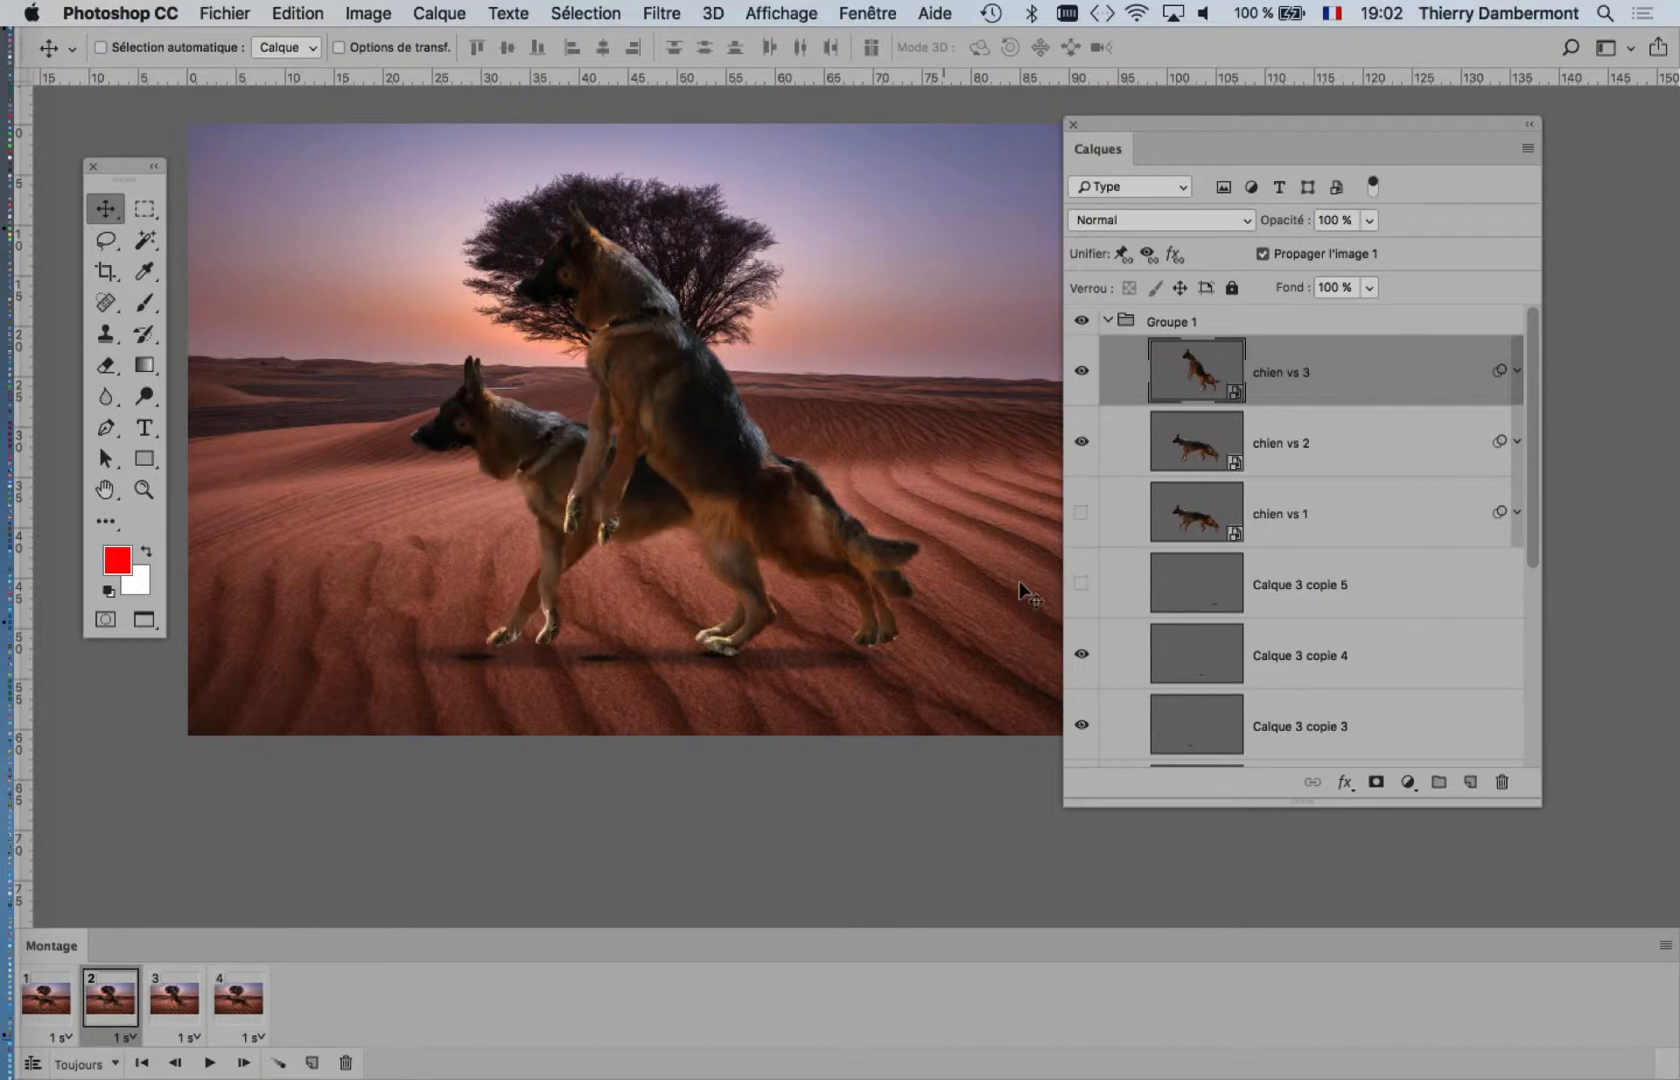
{"action": "left_click", "coordinate": [1082, 371]}
Step: Check frames 2 to 4, and show chien vs 1 instead of chien vs 2 in frame 4
{"action": "left_click", "coordinate": [174, 1002]}
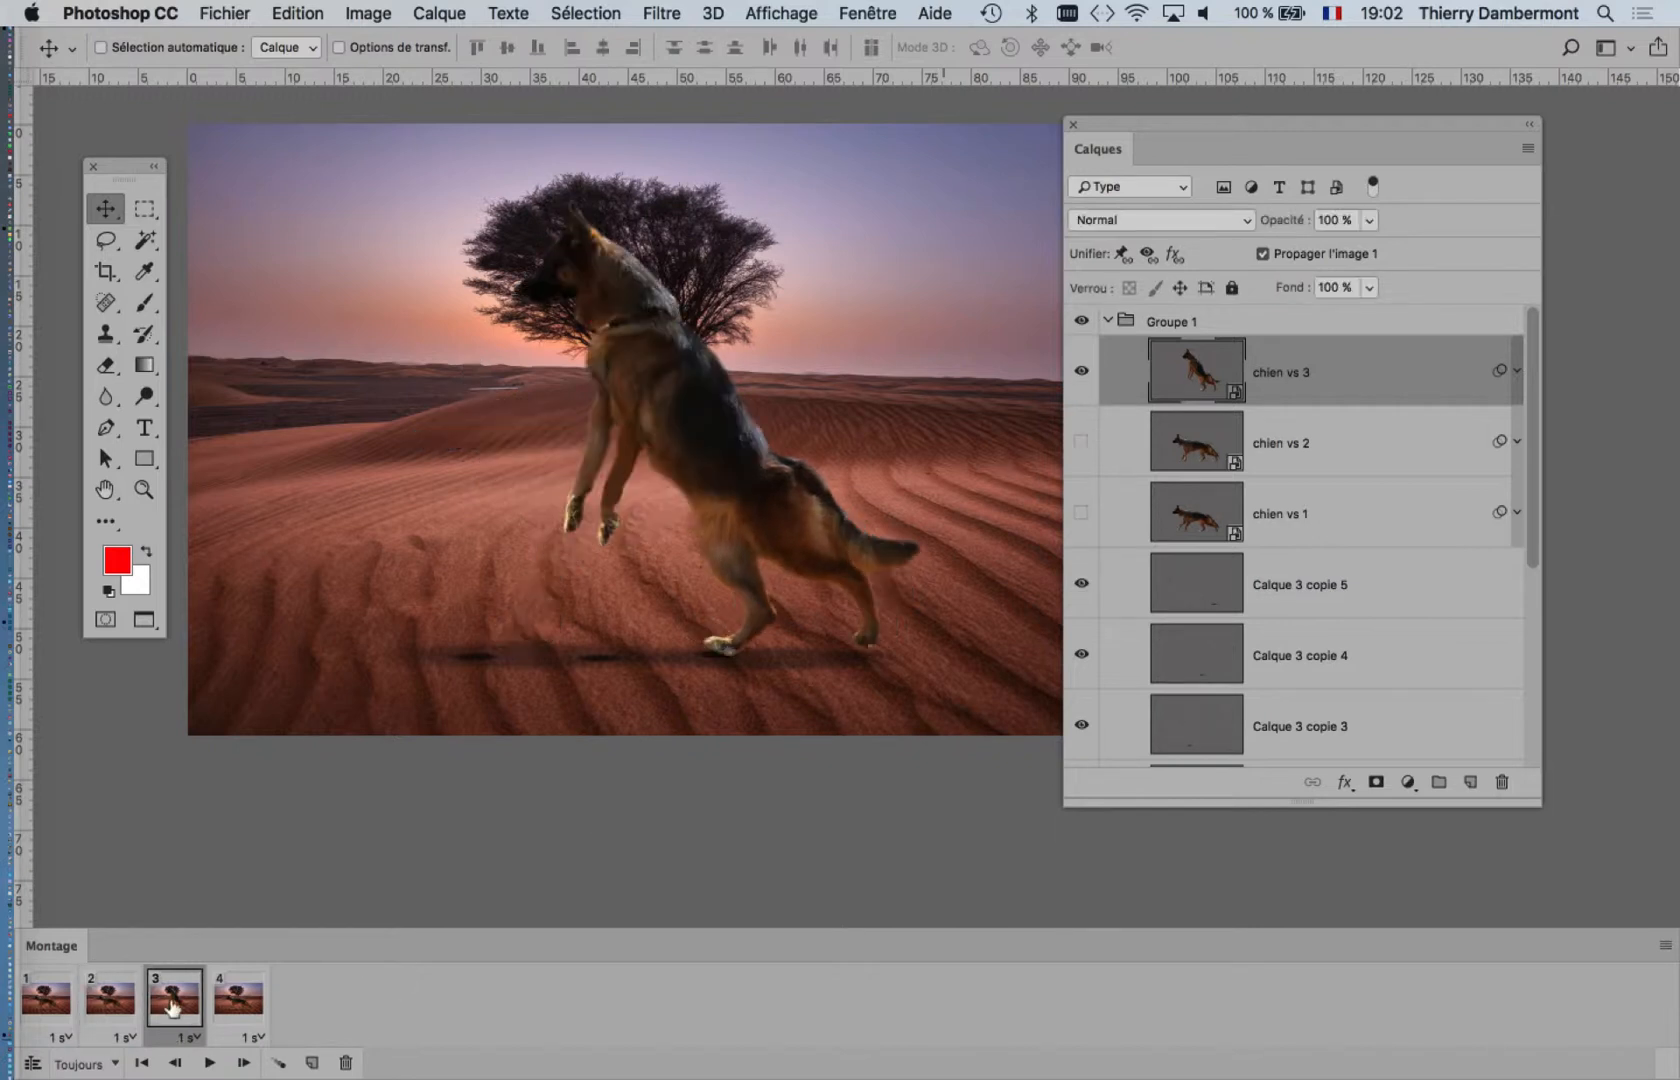
{"action": "left_click", "coordinate": [238, 1002]}
{"action": "left_click", "coordinate": [176, 1003]}
{"action": "left_click", "coordinate": [112, 1005]}
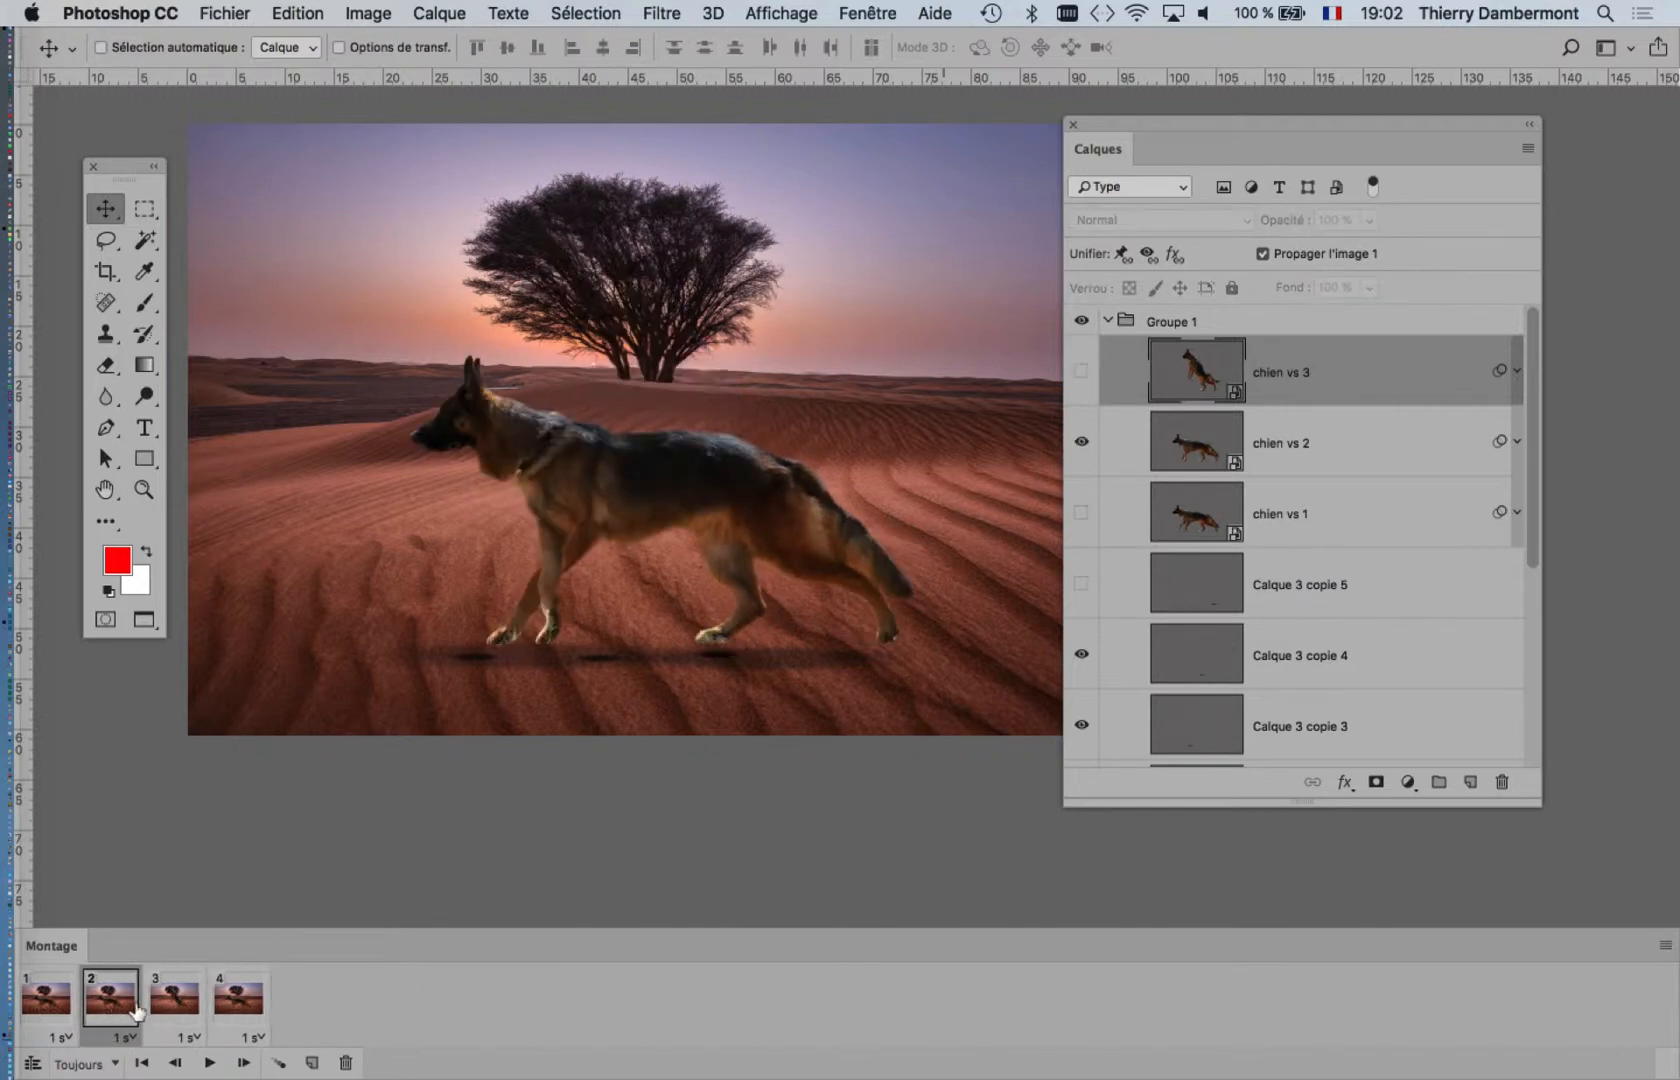
{"action": "left_click", "coordinate": [168, 1012]}
{"action": "left_click", "coordinate": [226, 1010]}
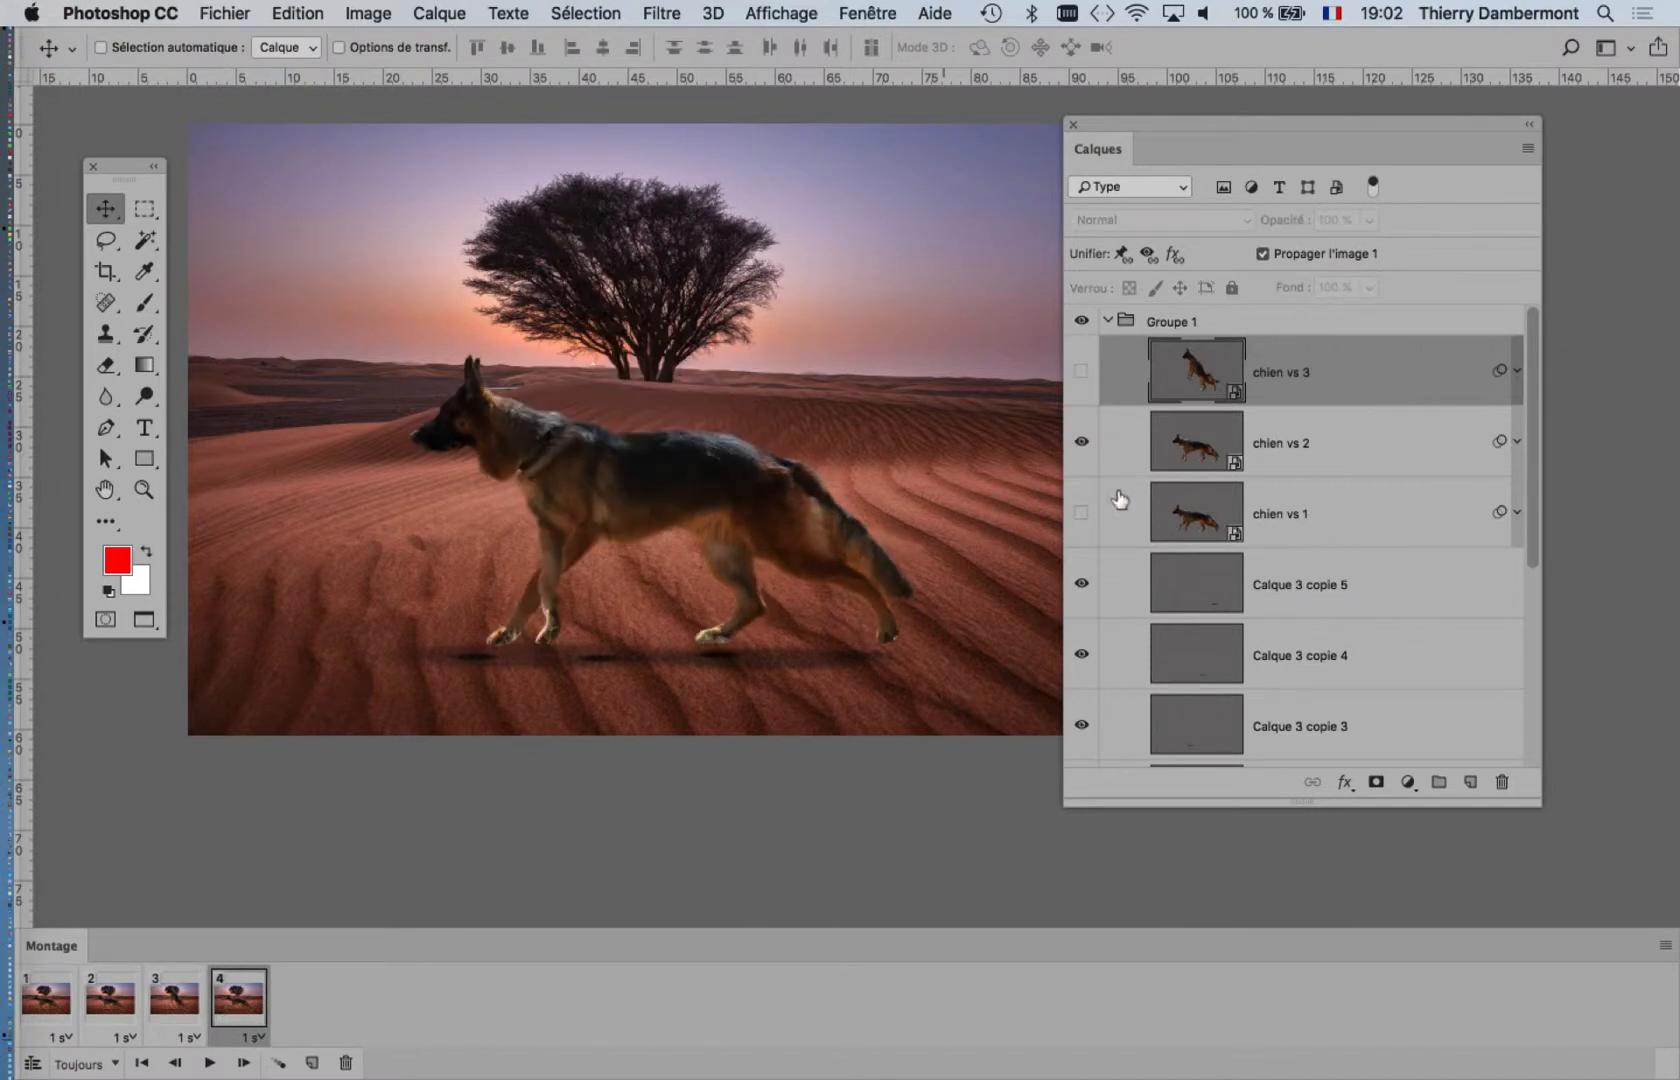
{"action": "left_click", "coordinate": [1081, 512]}
{"action": "left_click", "coordinate": [1082, 441]}
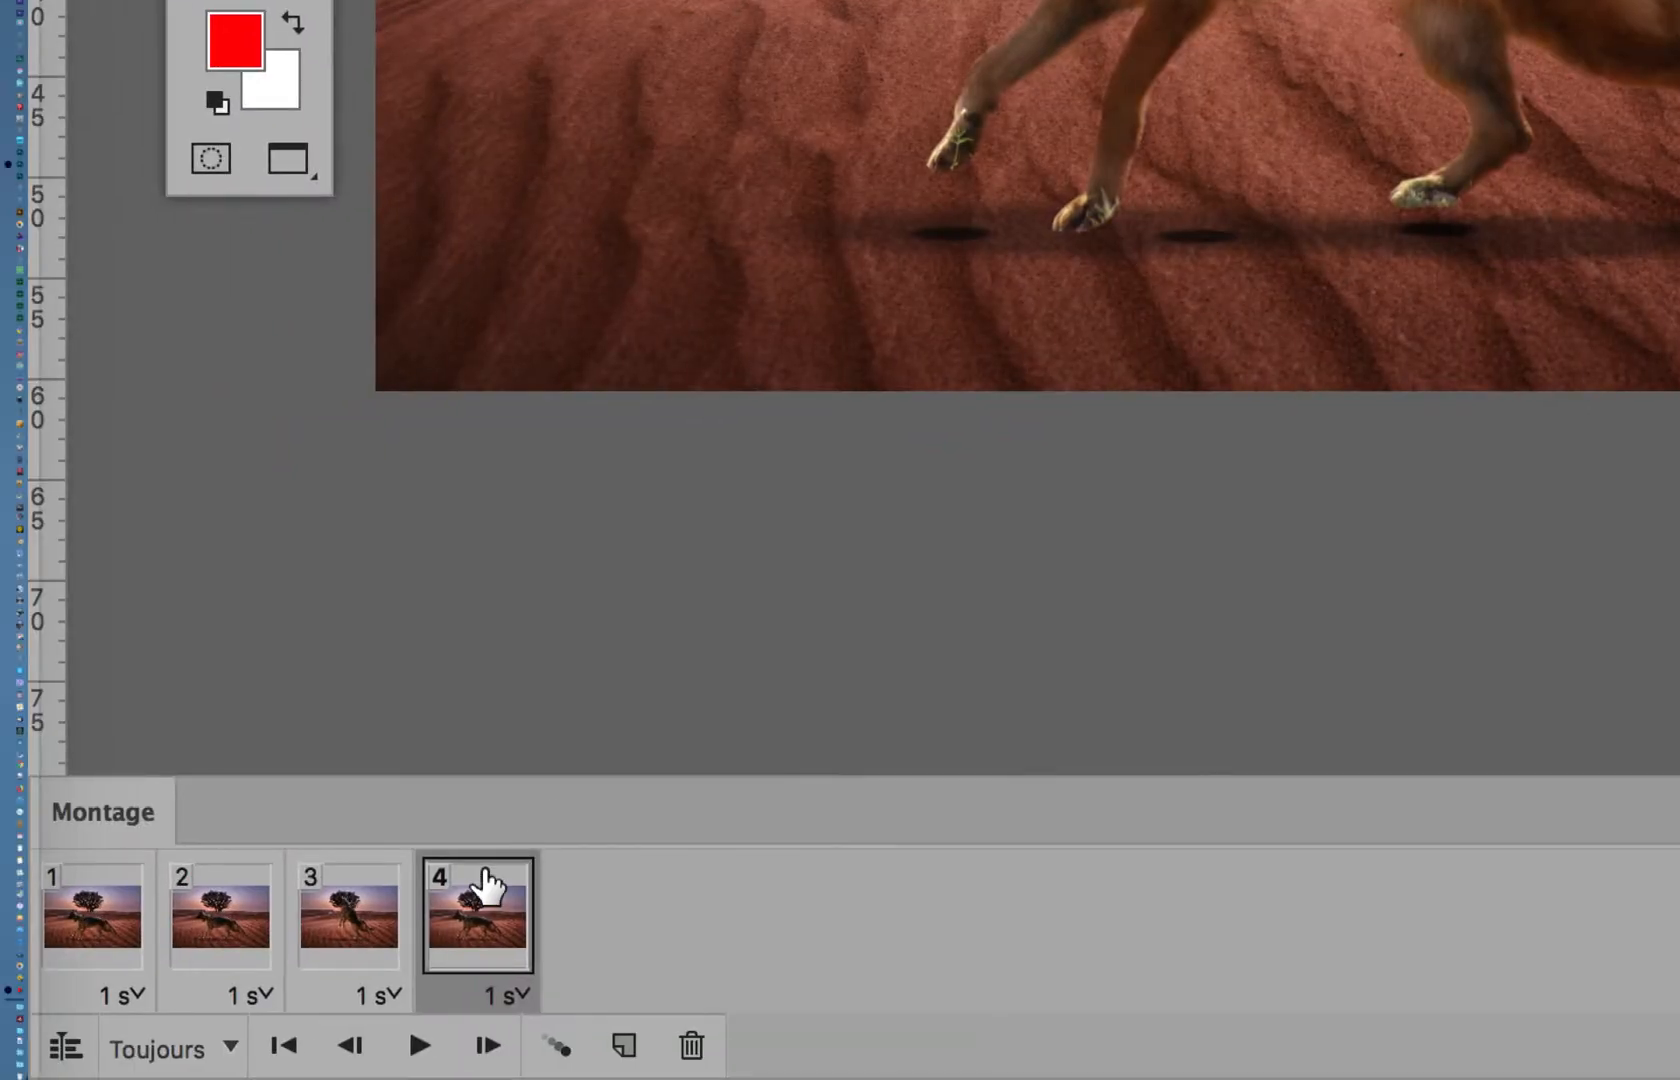
Step: Review frames 2 to 4 and play the animation with the layers list moved clear of the image
{"action": "left_click", "coordinate": [352, 913]}
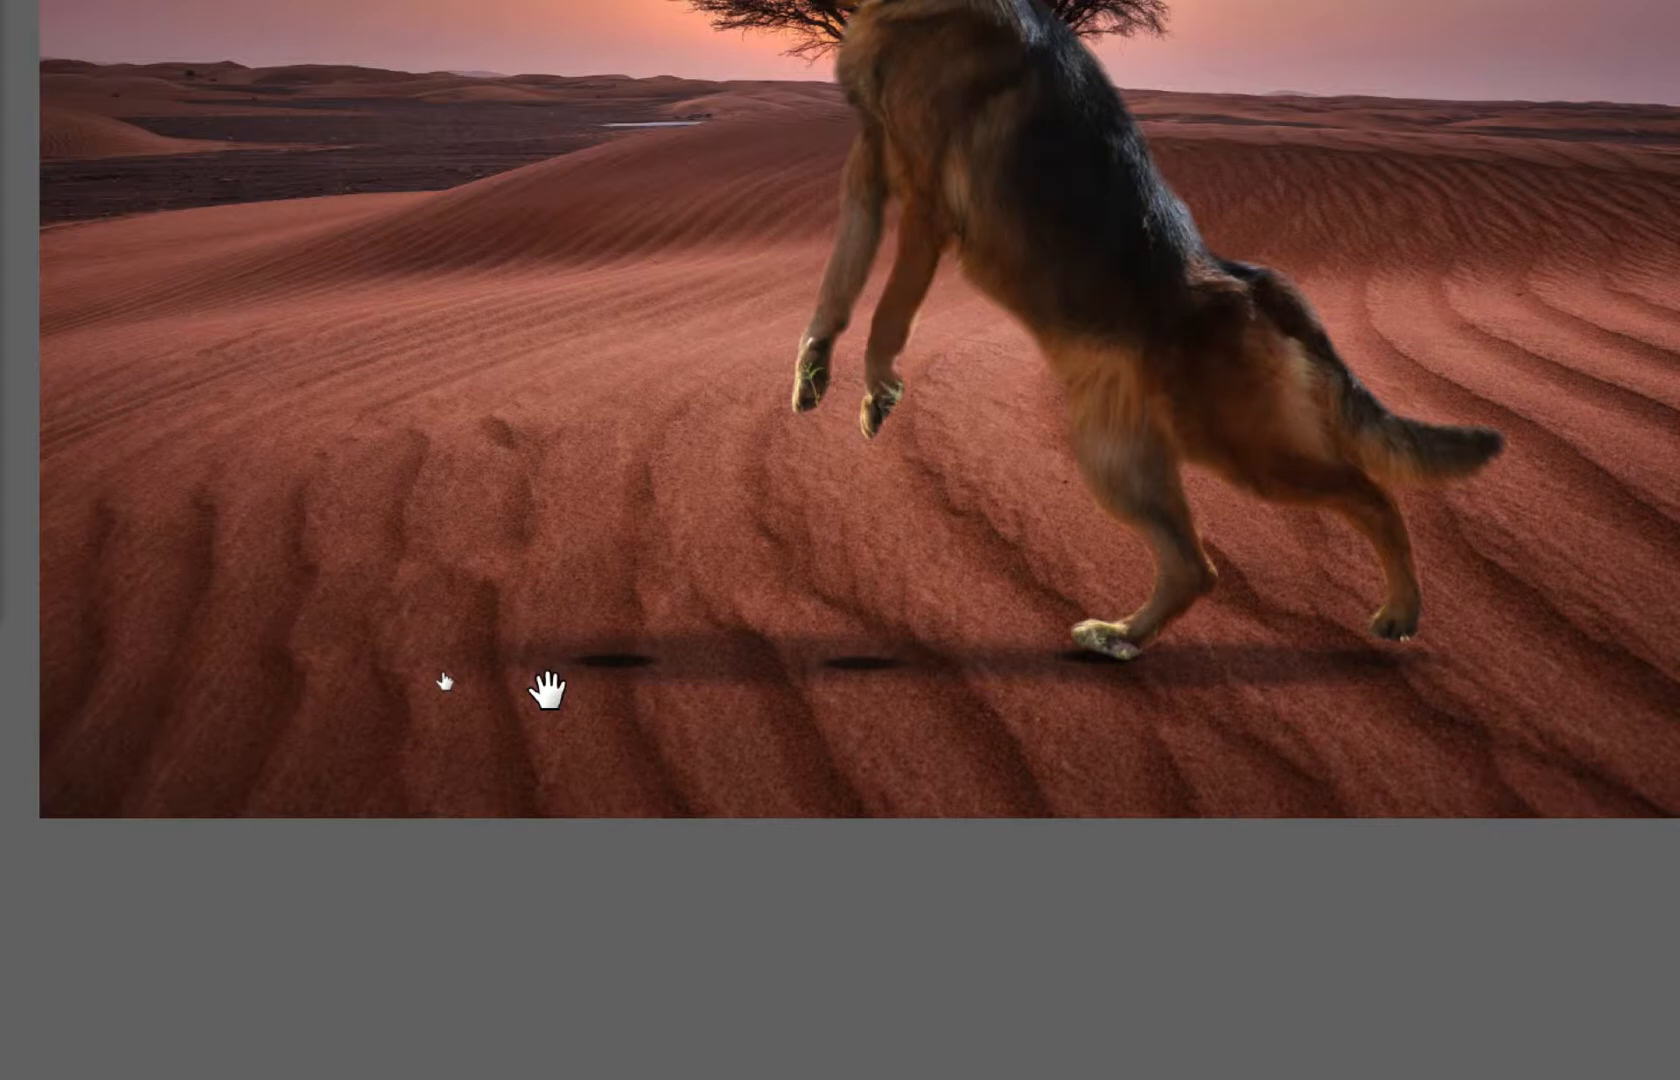
{"action": "left_click", "coordinate": [110, 1000]}
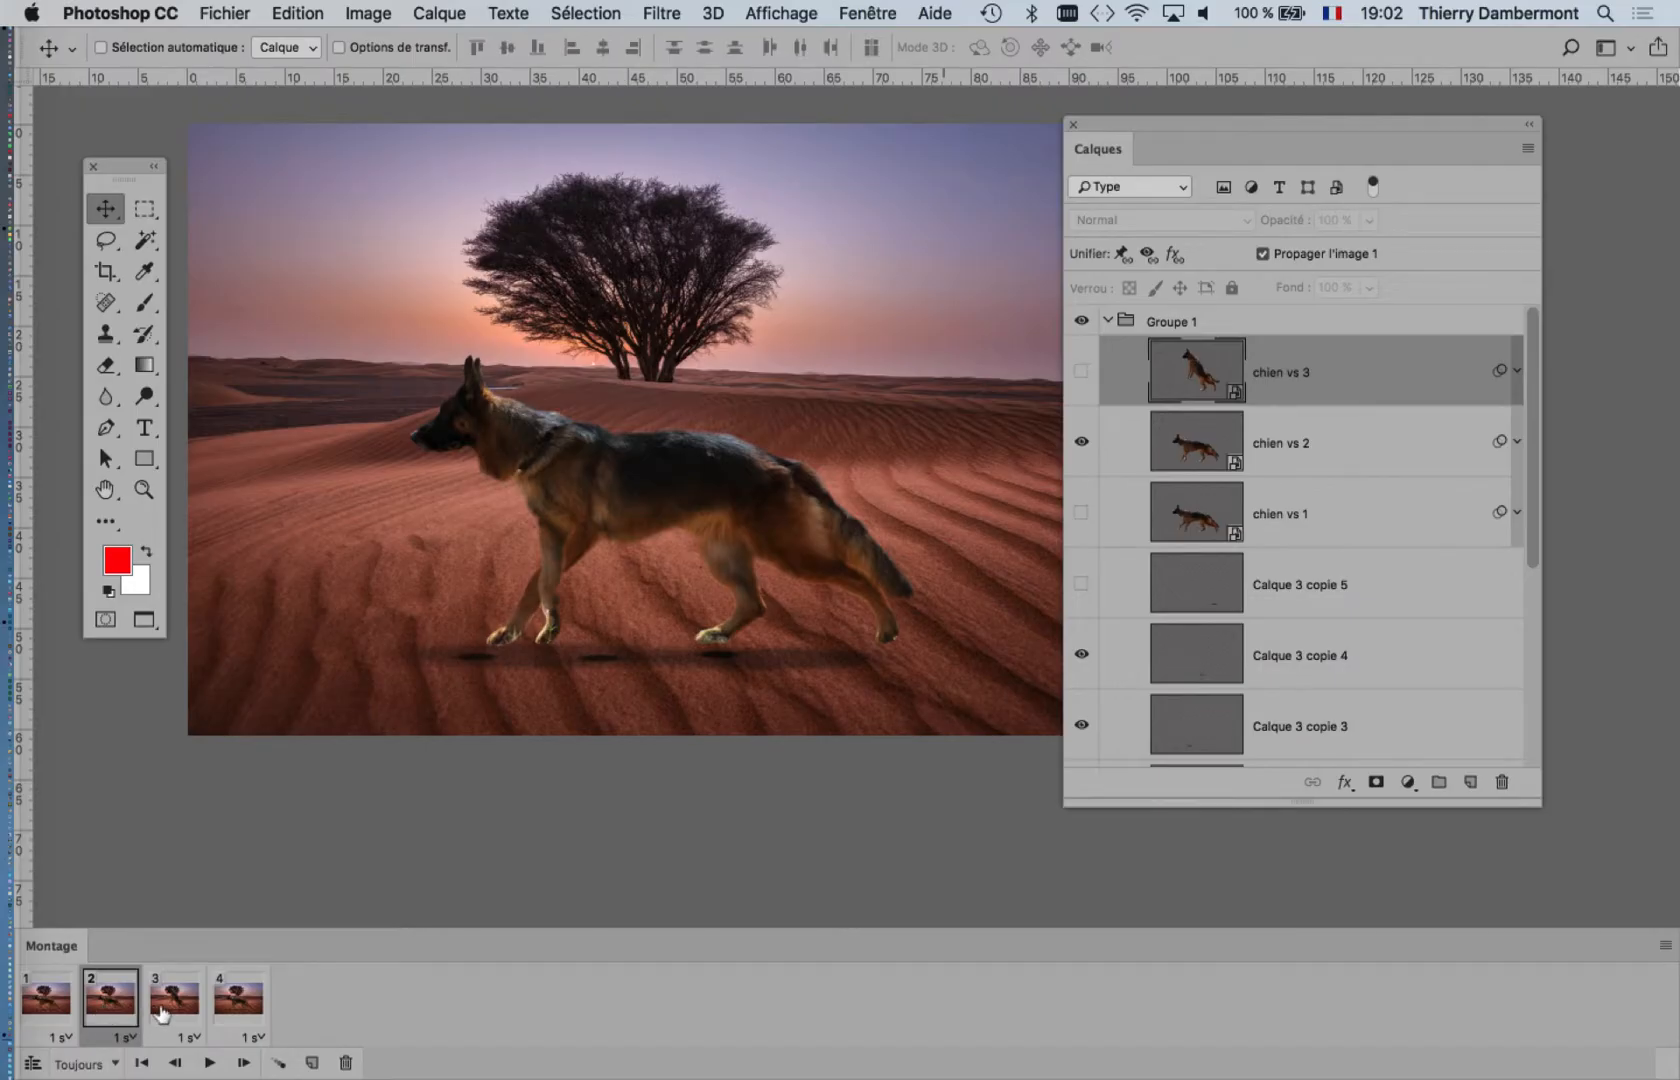
{"action": "left_click", "coordinate": [160, 1013]}
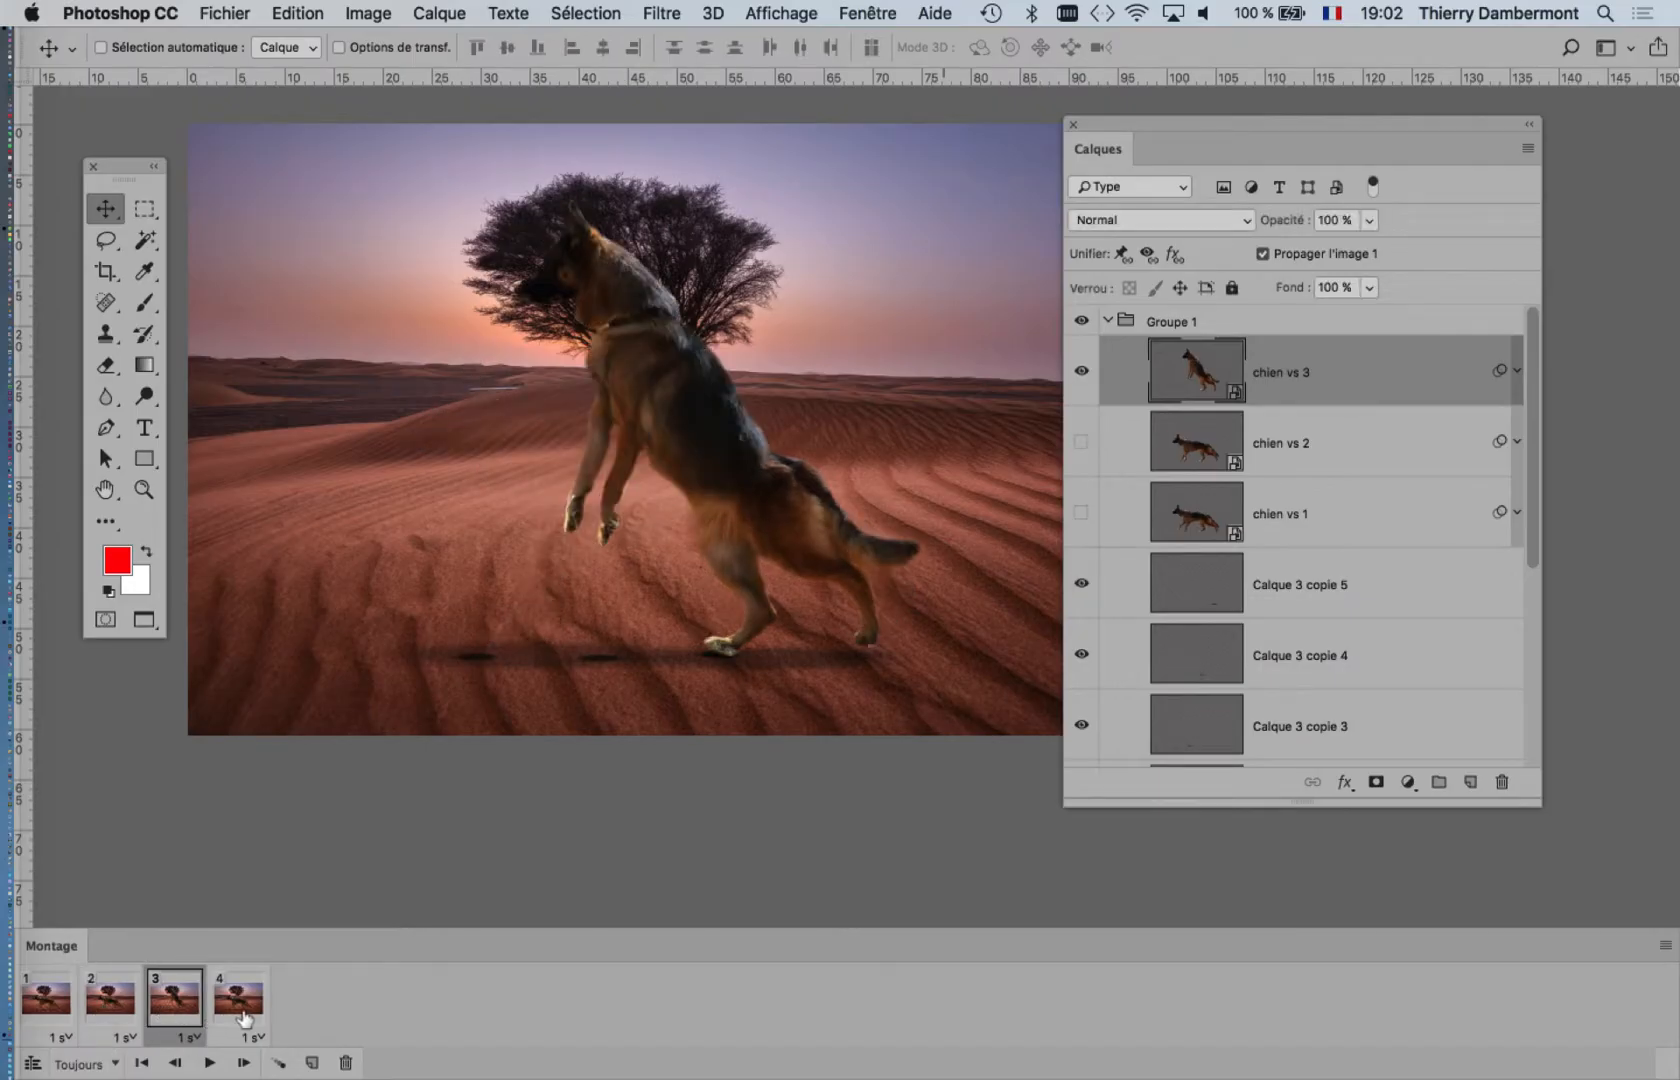
{"action": "left_click", "coordinate": [246, 1013]}
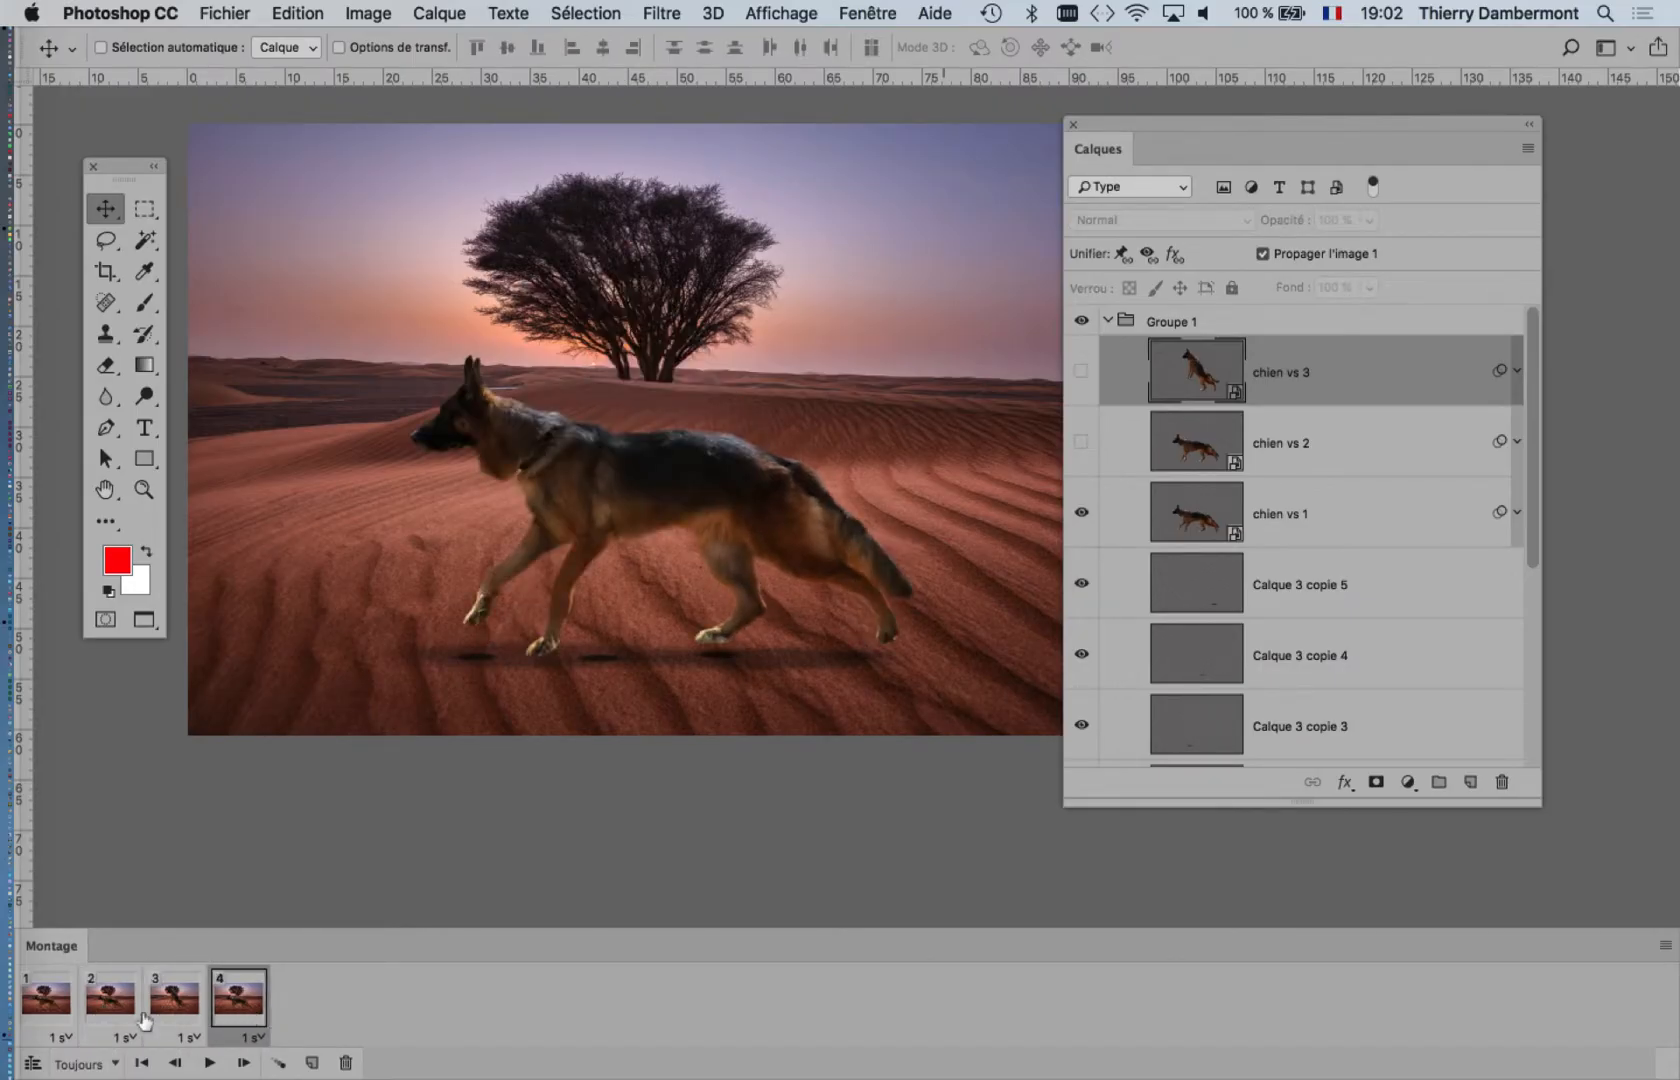
{"action": "left_click", "coordinate": [113, 1013]}
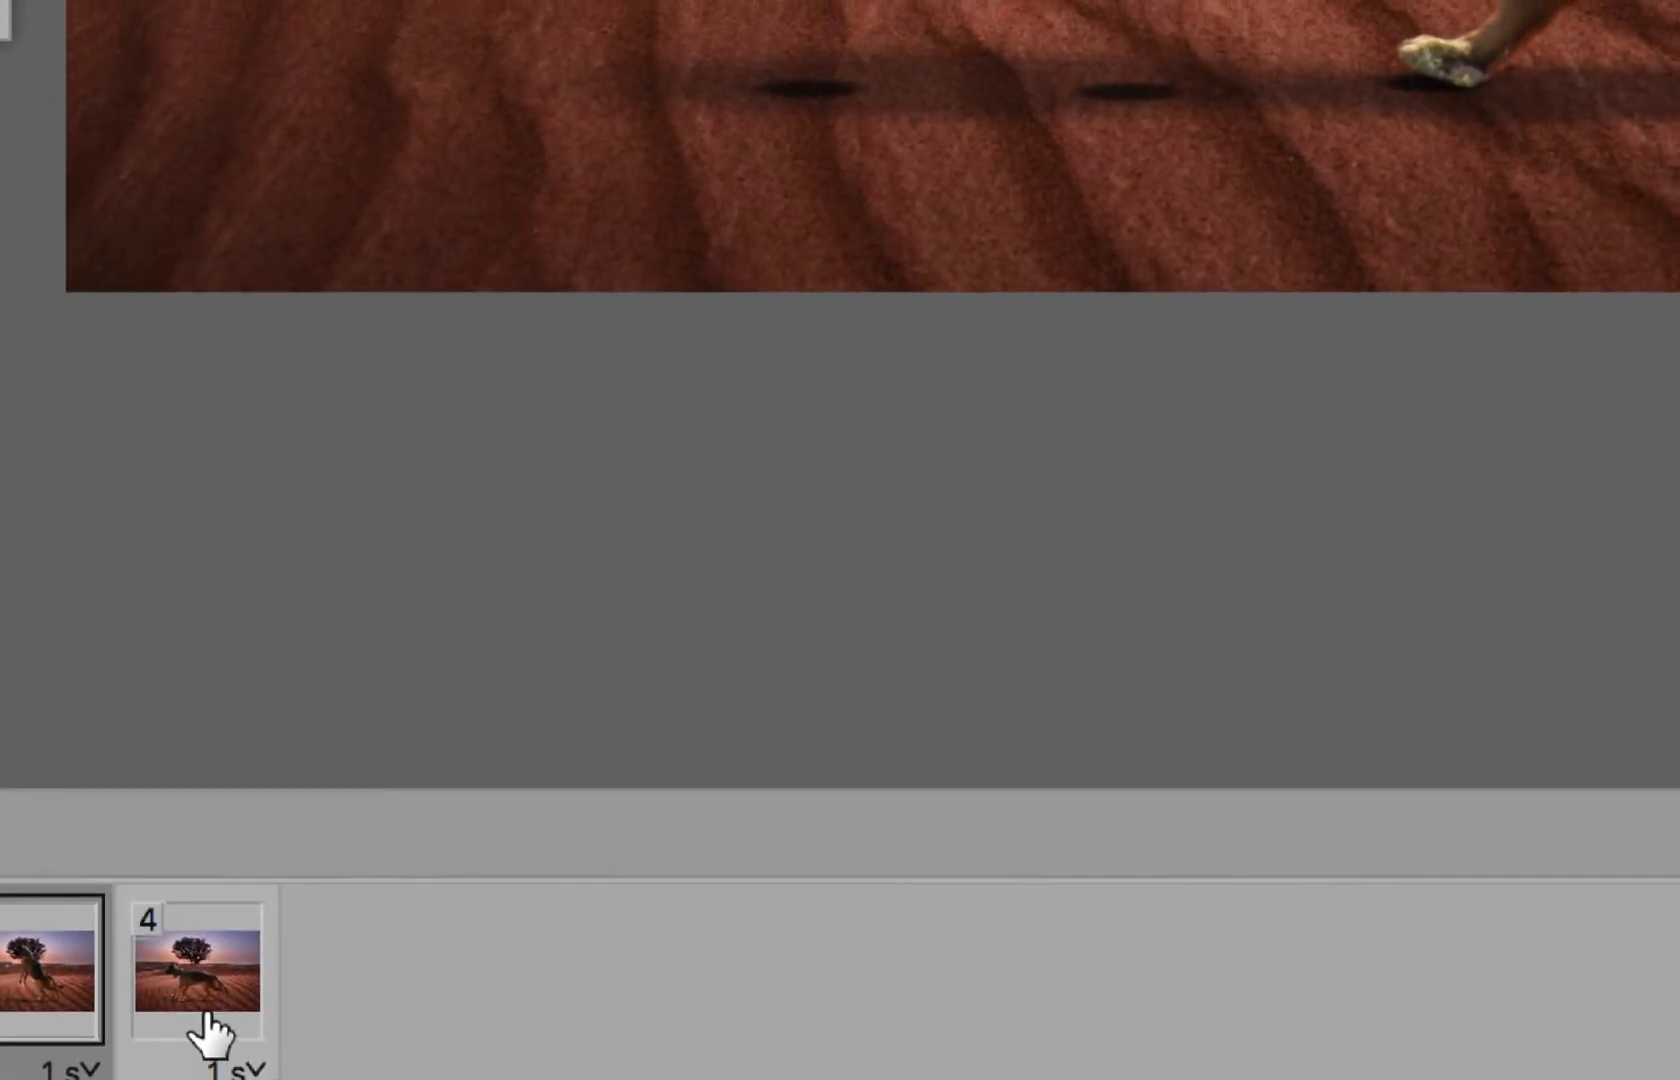
{"action": "left_click", "coordinate": [340, 990]}
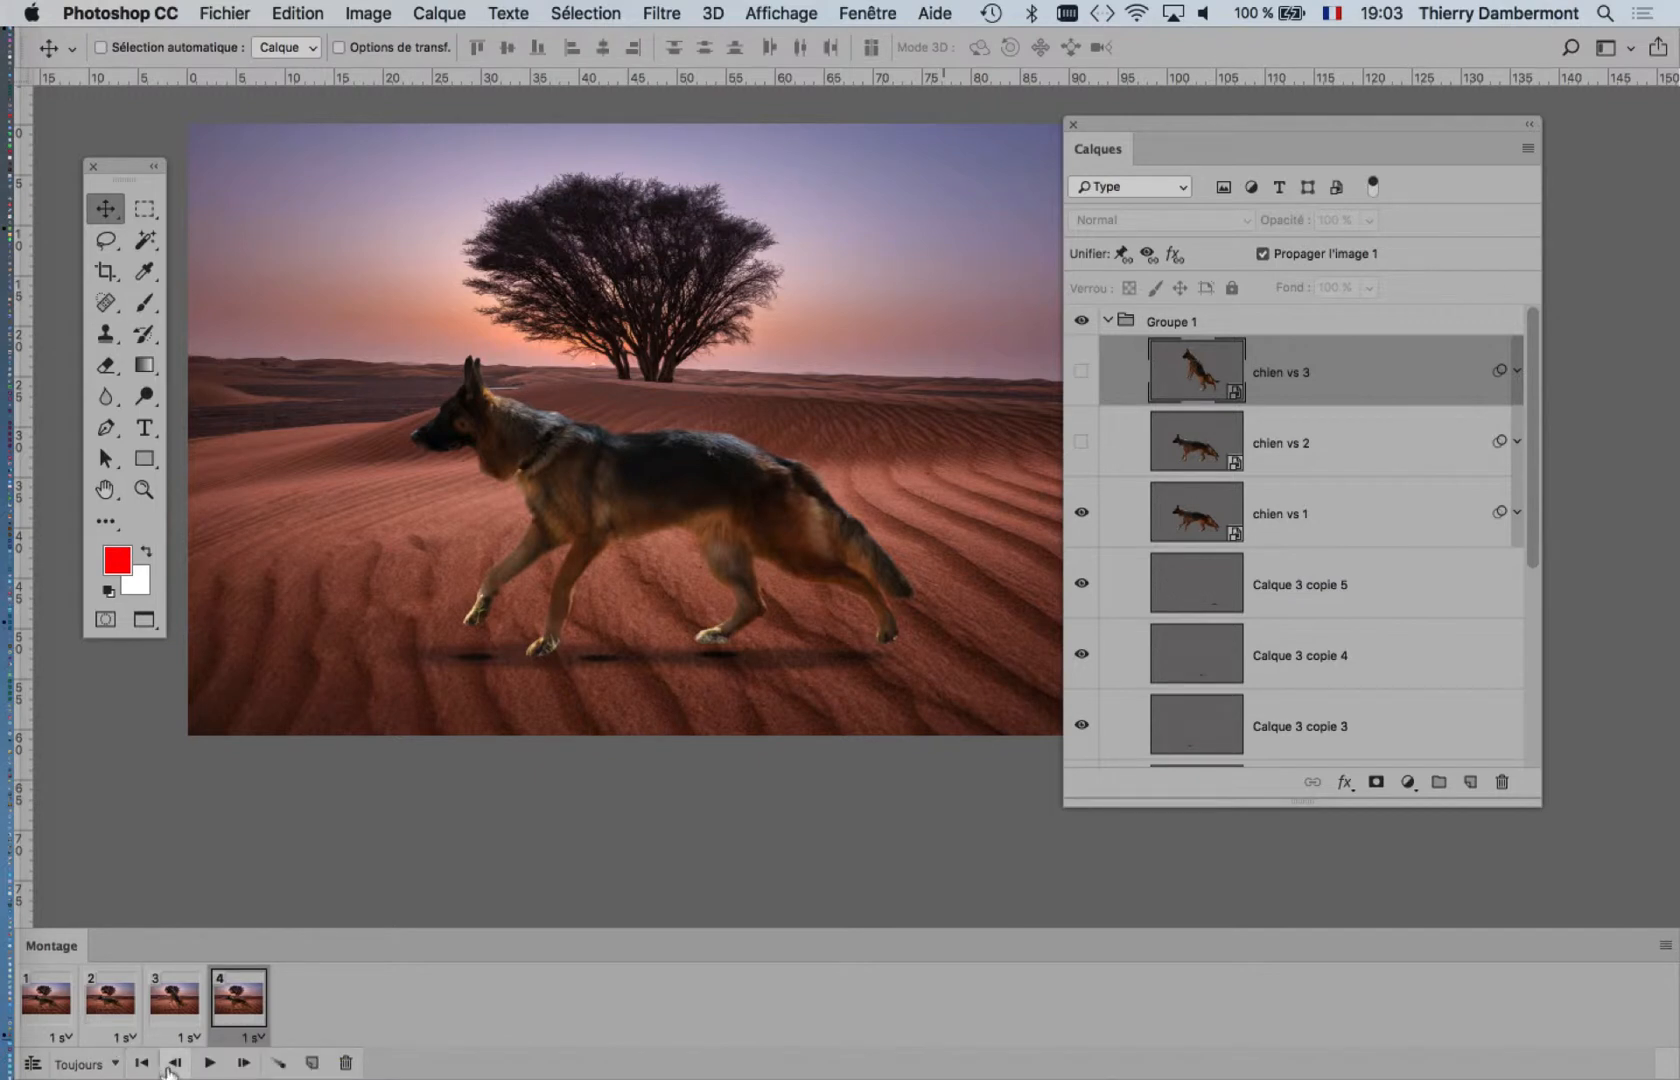
{"action": "left_click", "coordinate": [207, 1064]}
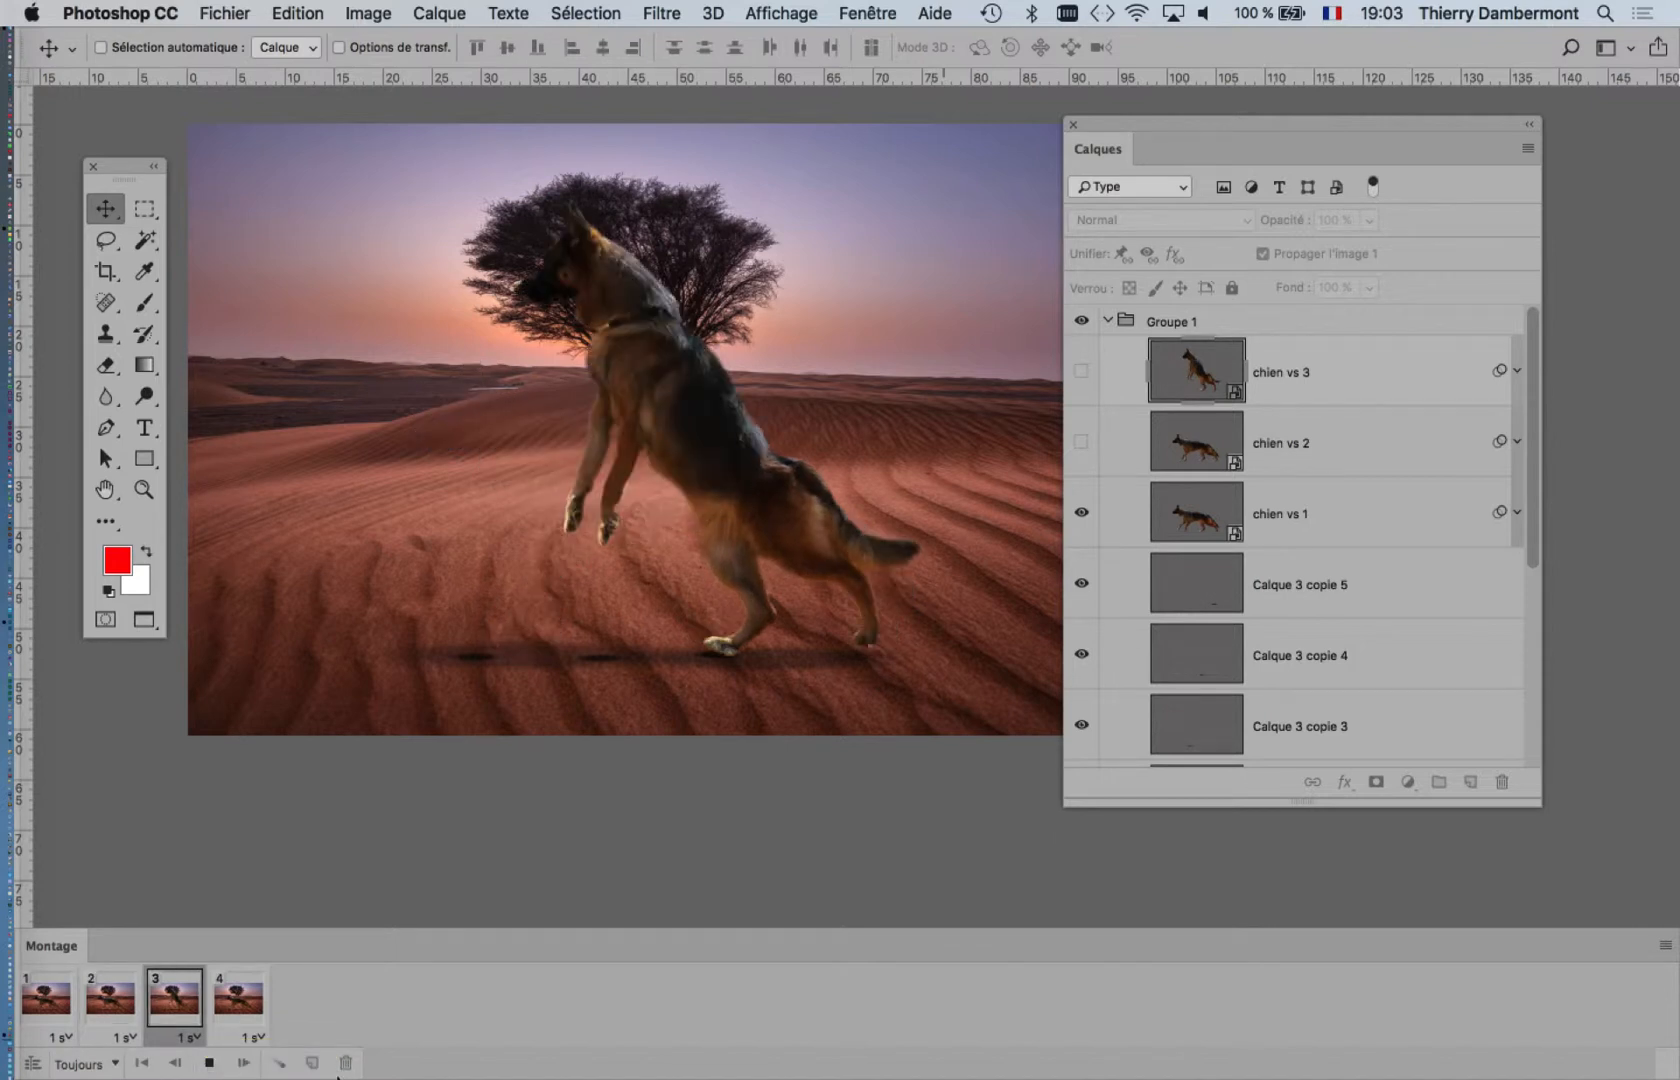
{"action": "left_click_drag", "start_coordinate": [1173, 122], "coordinate": [1368, 121]}
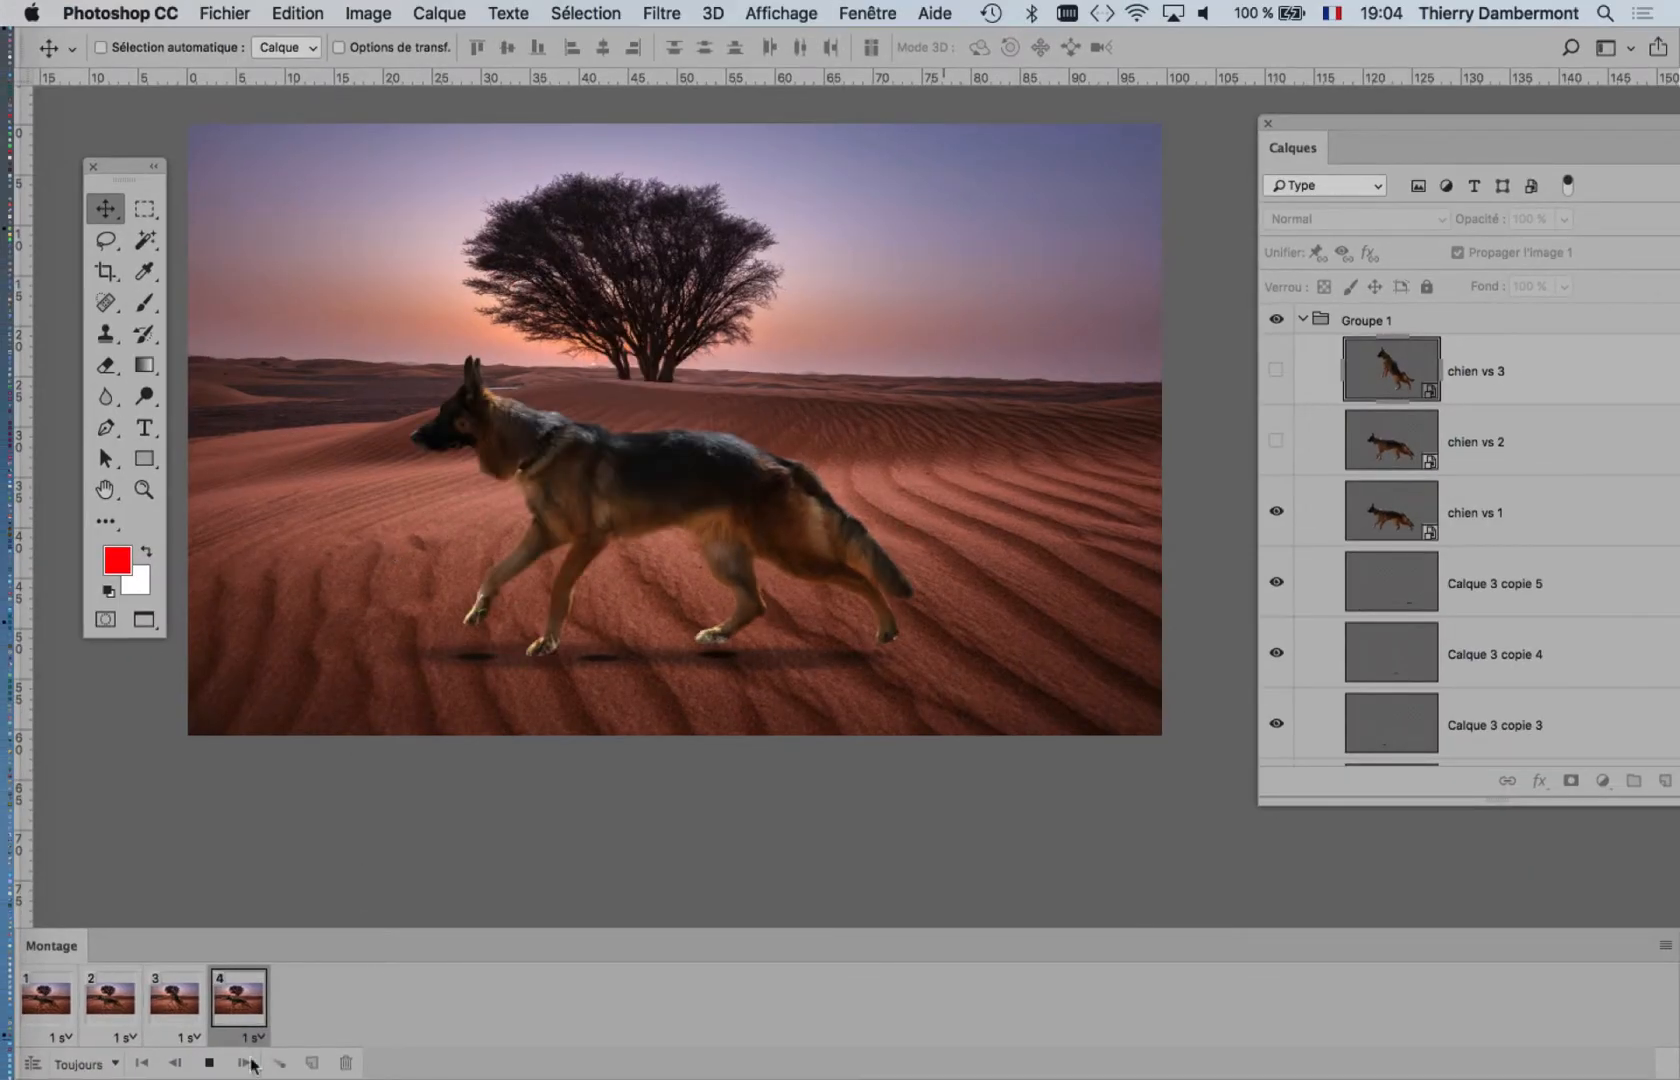
Step: Stop the playback, duplicate frame 4 as a fifth frame, and check the dog's poses in frames 2 to 4
{"action": "left_click", "coordinate": [209, 1063]}
{"action": "left_click", "coordinate": [238, 998]}
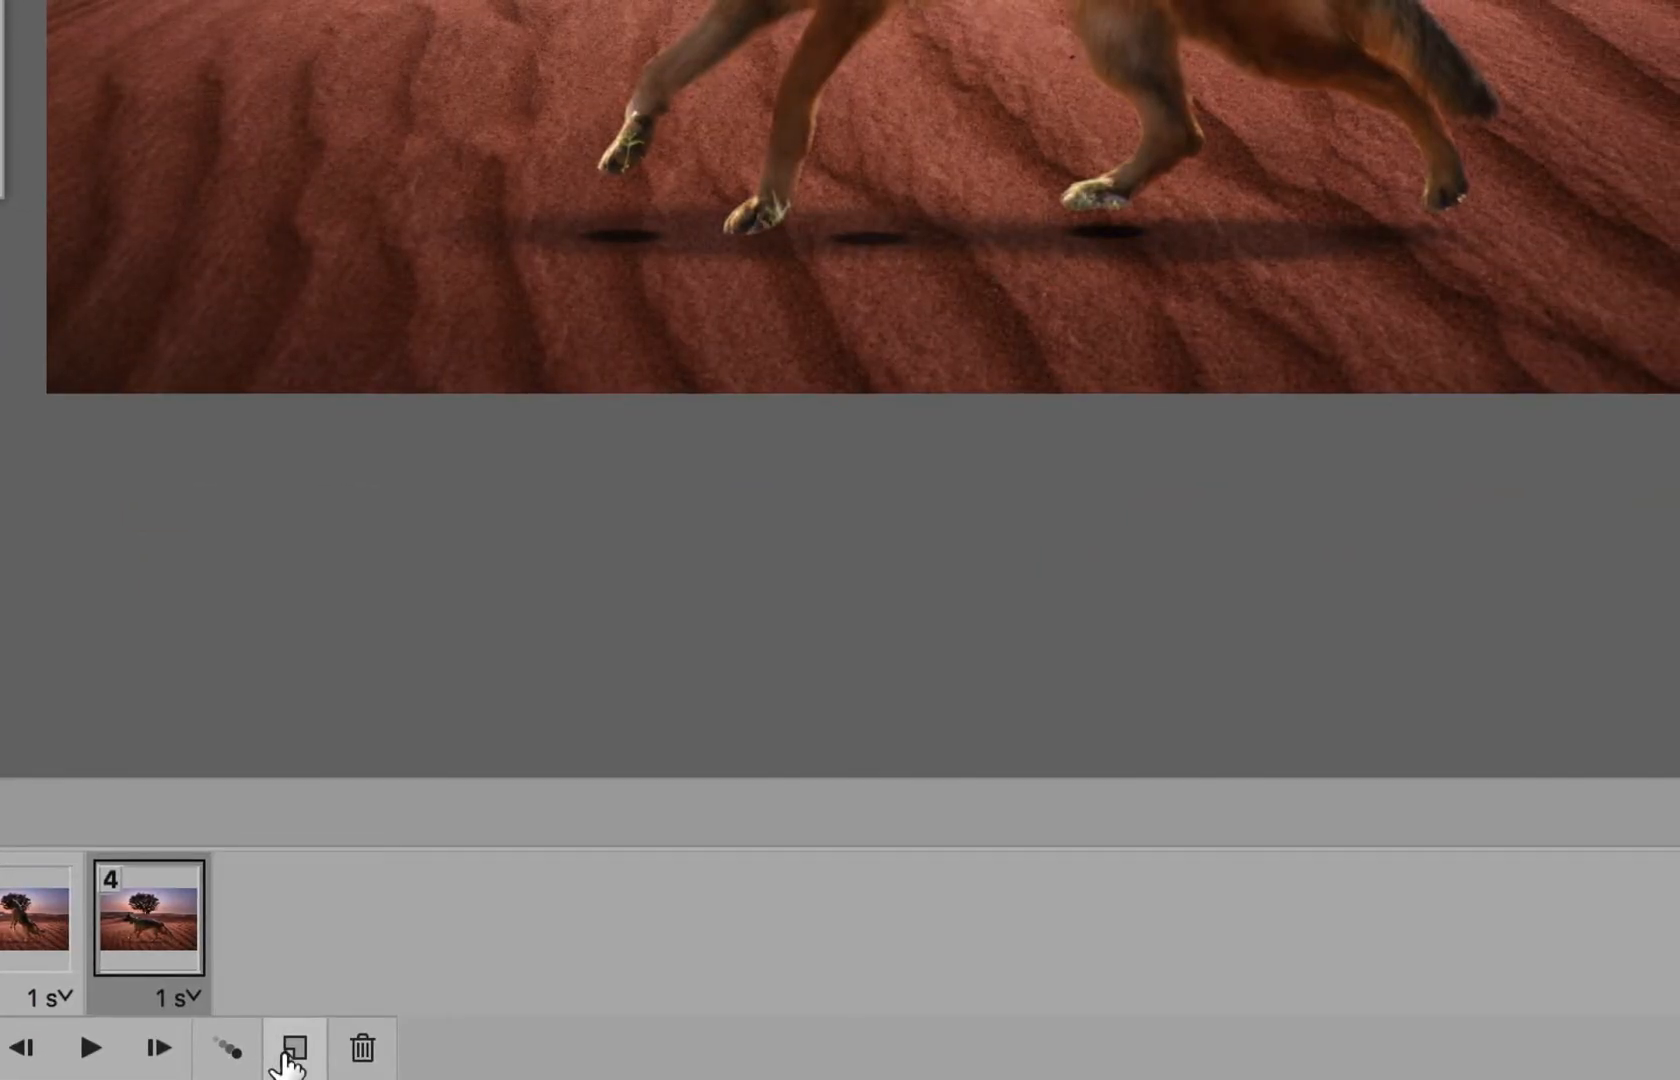
{"action": "left_click", "coordinate": [290, 1055]}
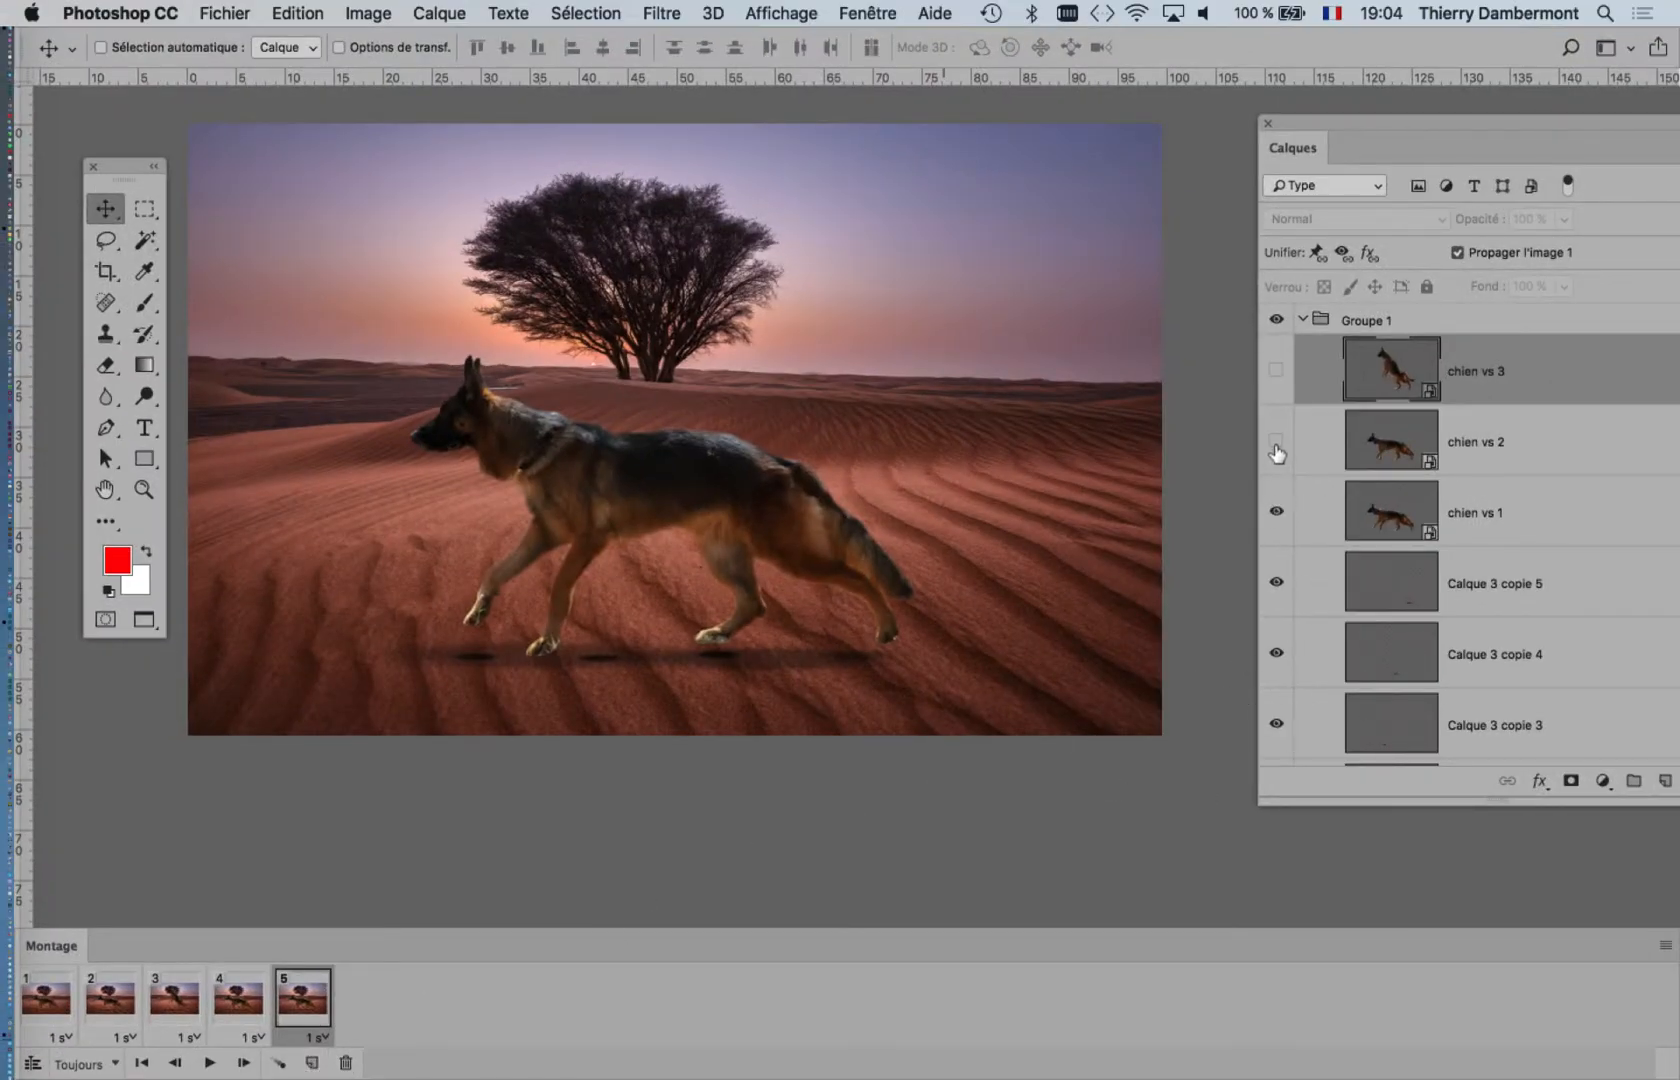
{"action": "left_click", "coordinate": [250, 998]}
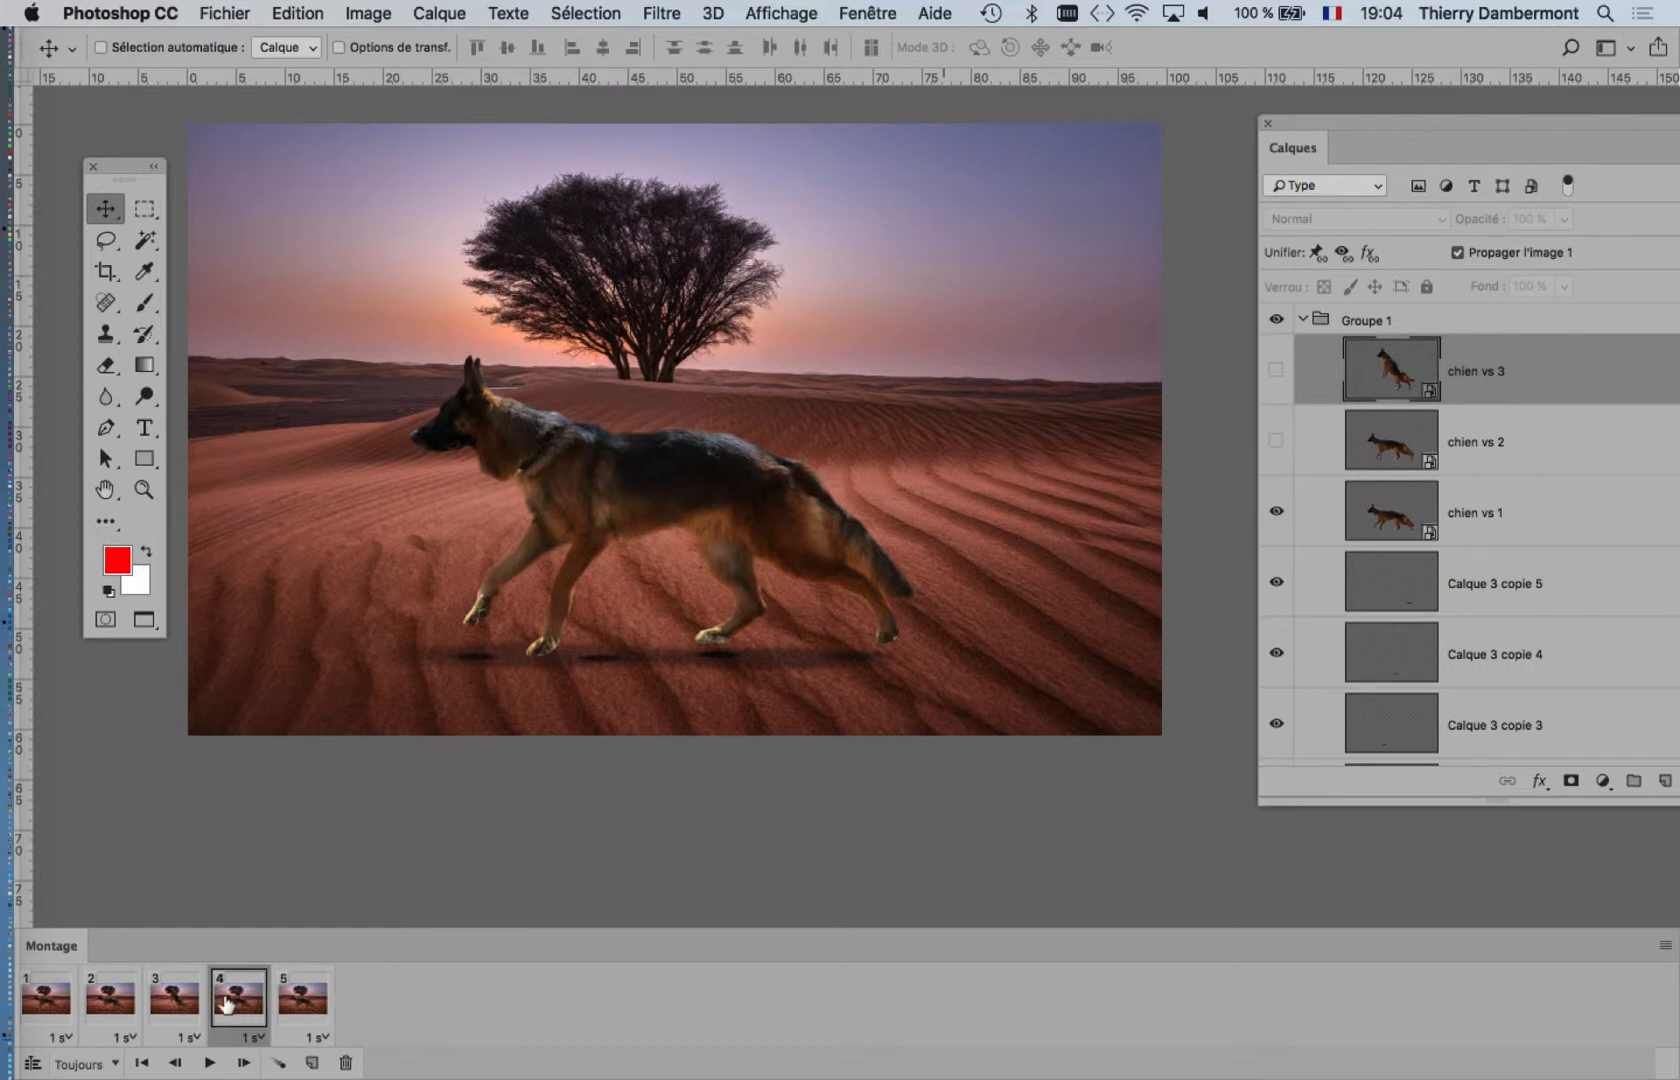
{"action": "left_click", "coordinate": [190, 1008]}
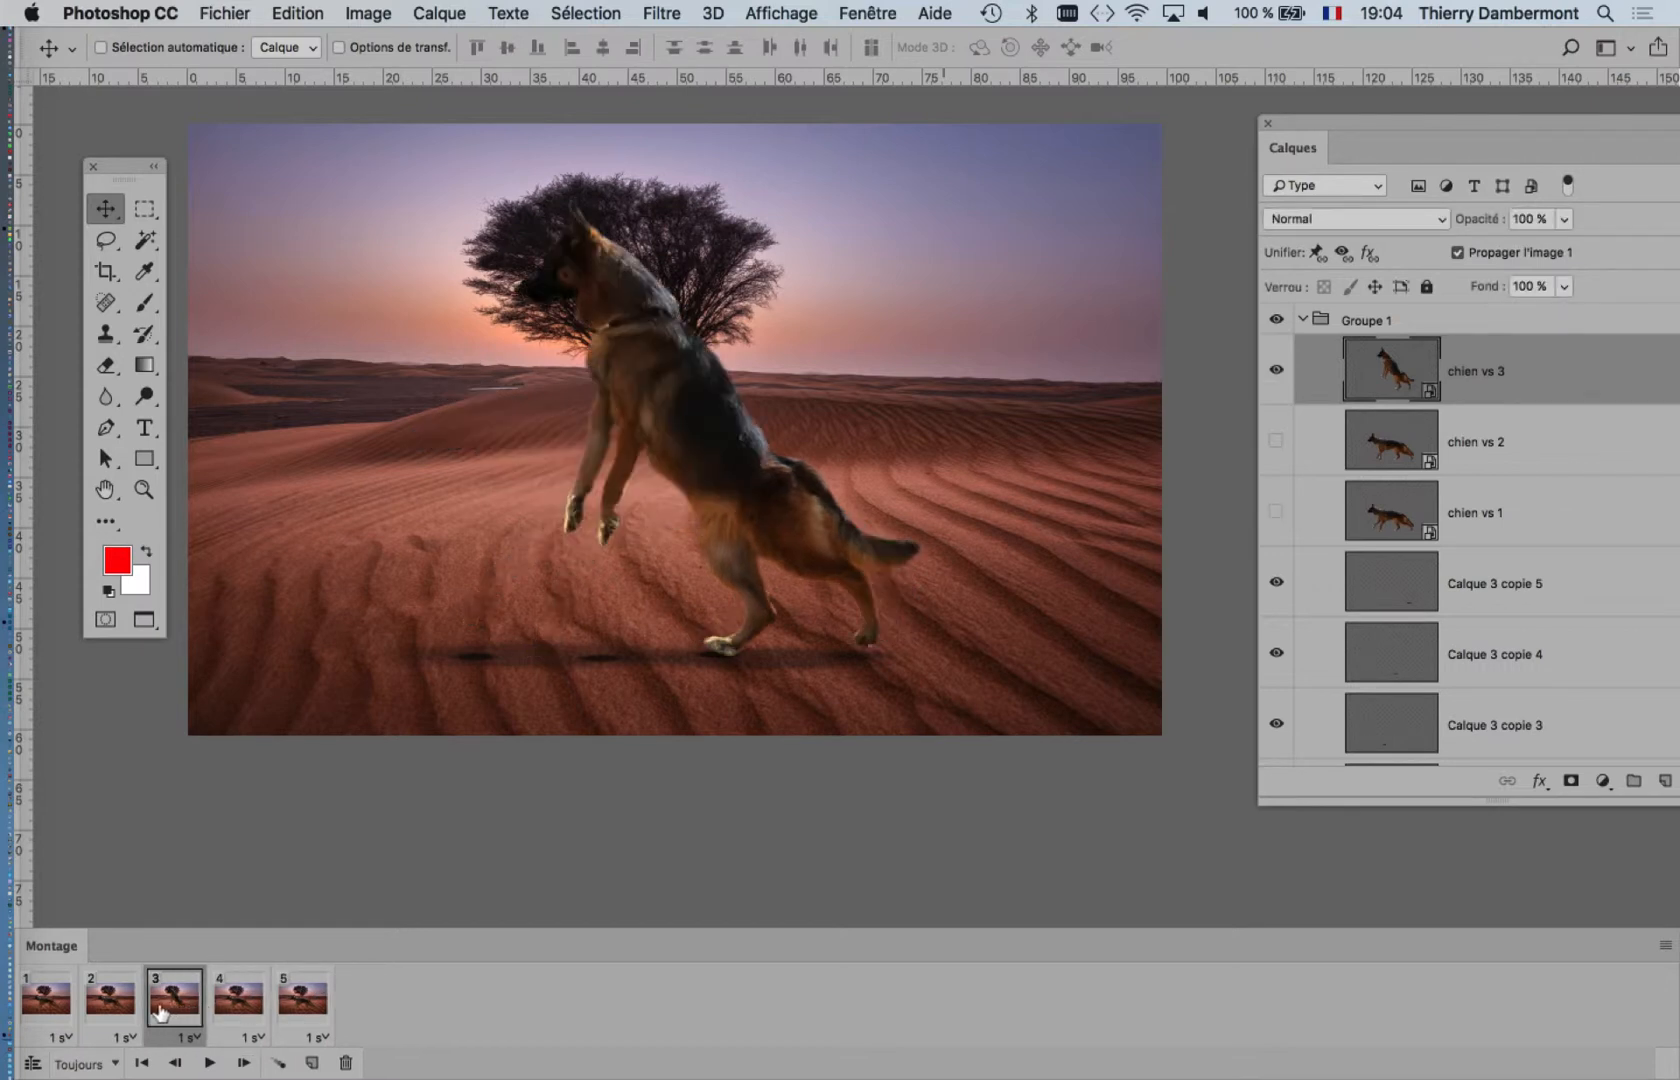
{"action": "left_click", "coordinate": [249, 1012]}
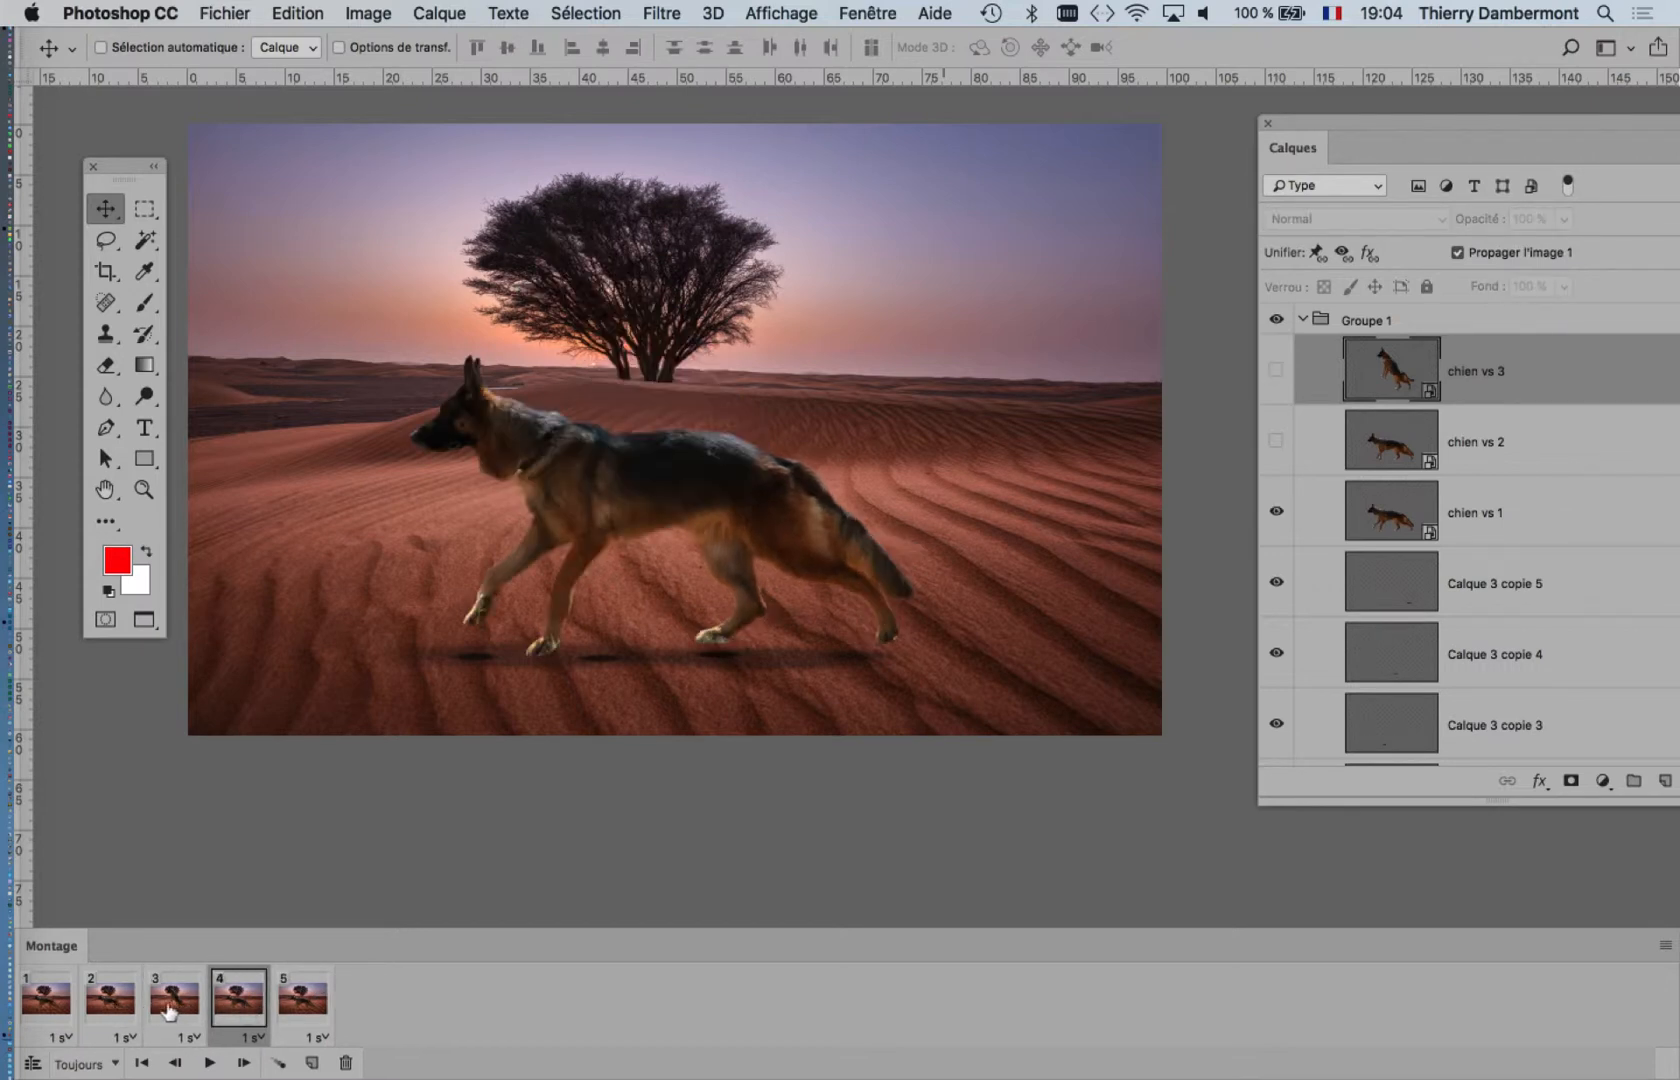
{"action": "left_click", "coordinate": [172, 1010]}
{"action": "left_click", "coordinate": [122, 1008]}
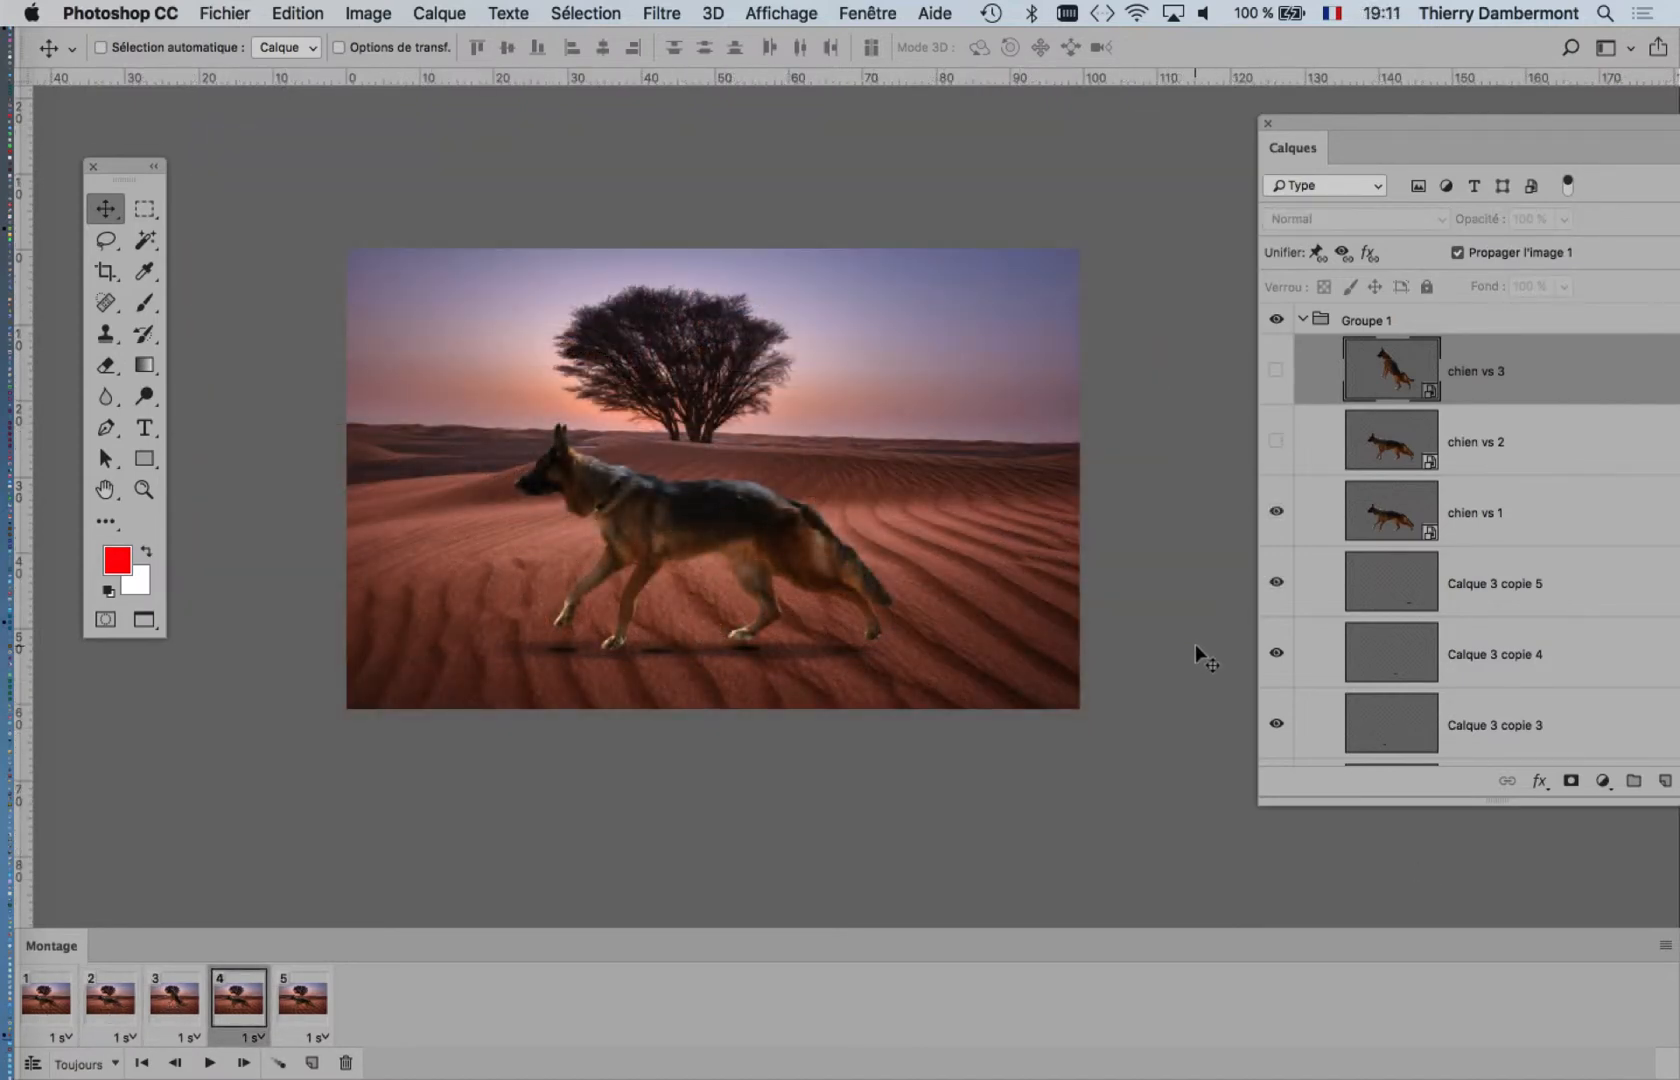
Step: Resize the image to 10 % of its width and height using Bicubique plus net (réduction) resampling
{"action": "left_click", "coordinate": [367, 13]}
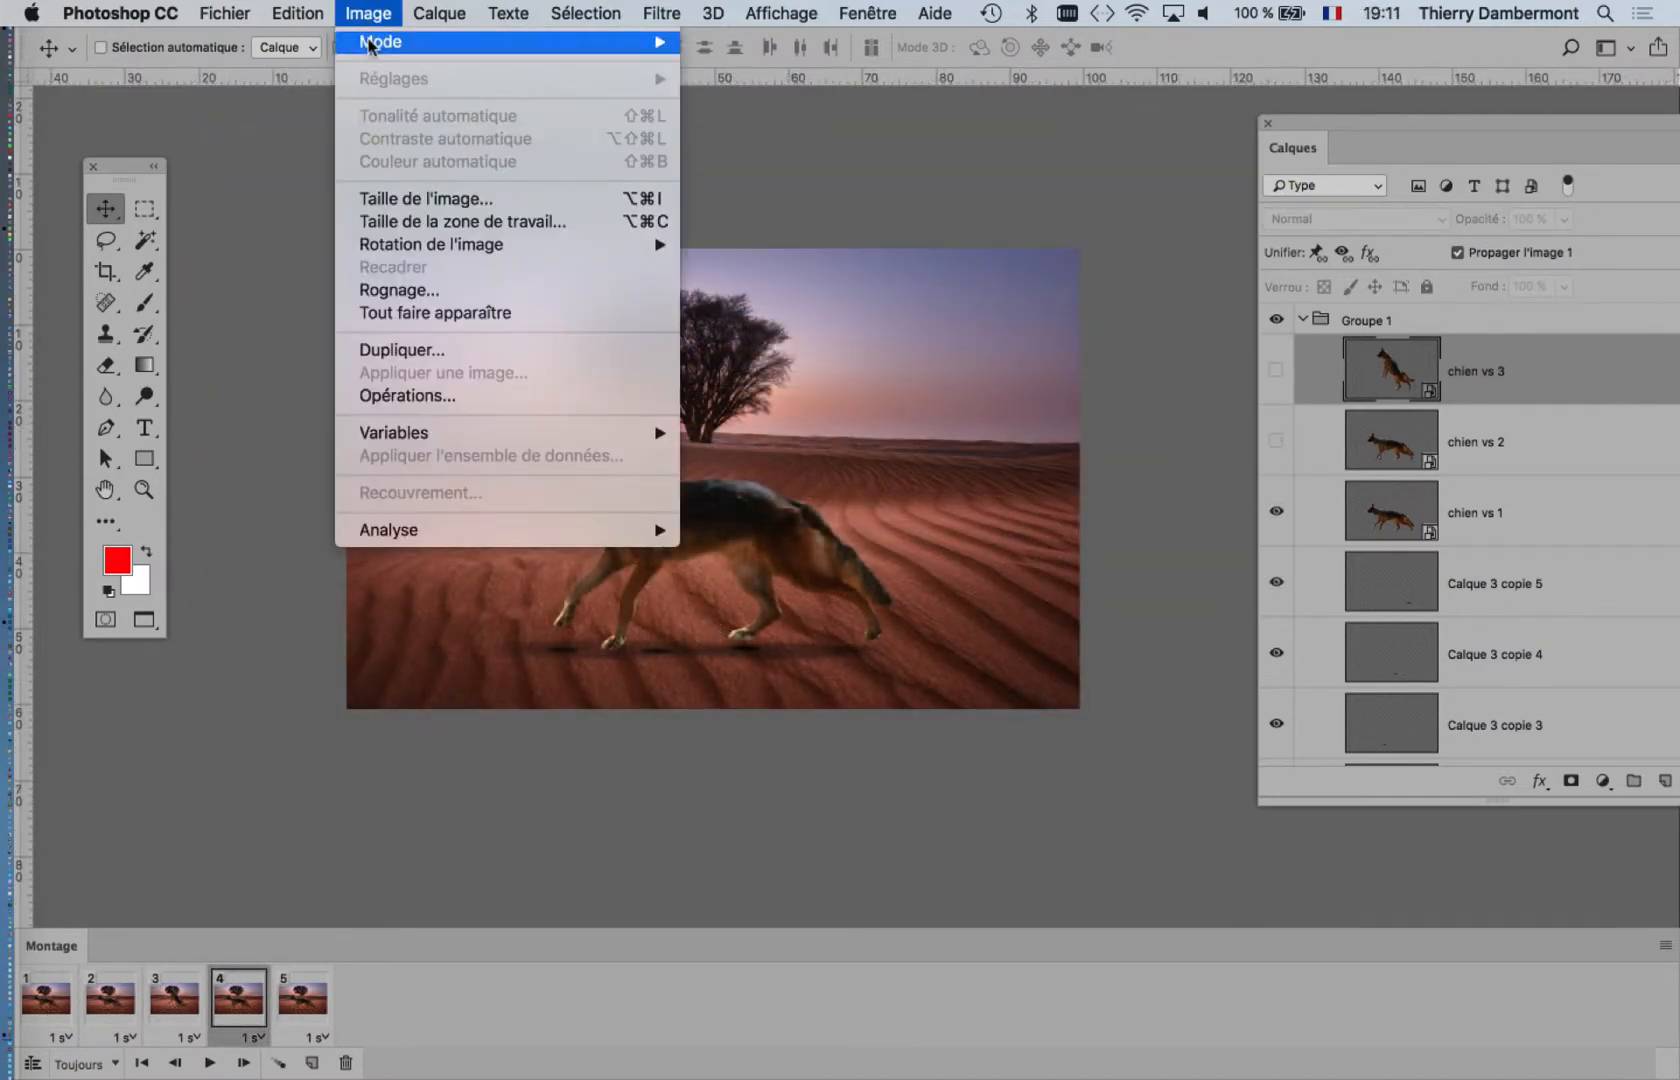
{"action": "left_click", "coordinate": [441, 199]}
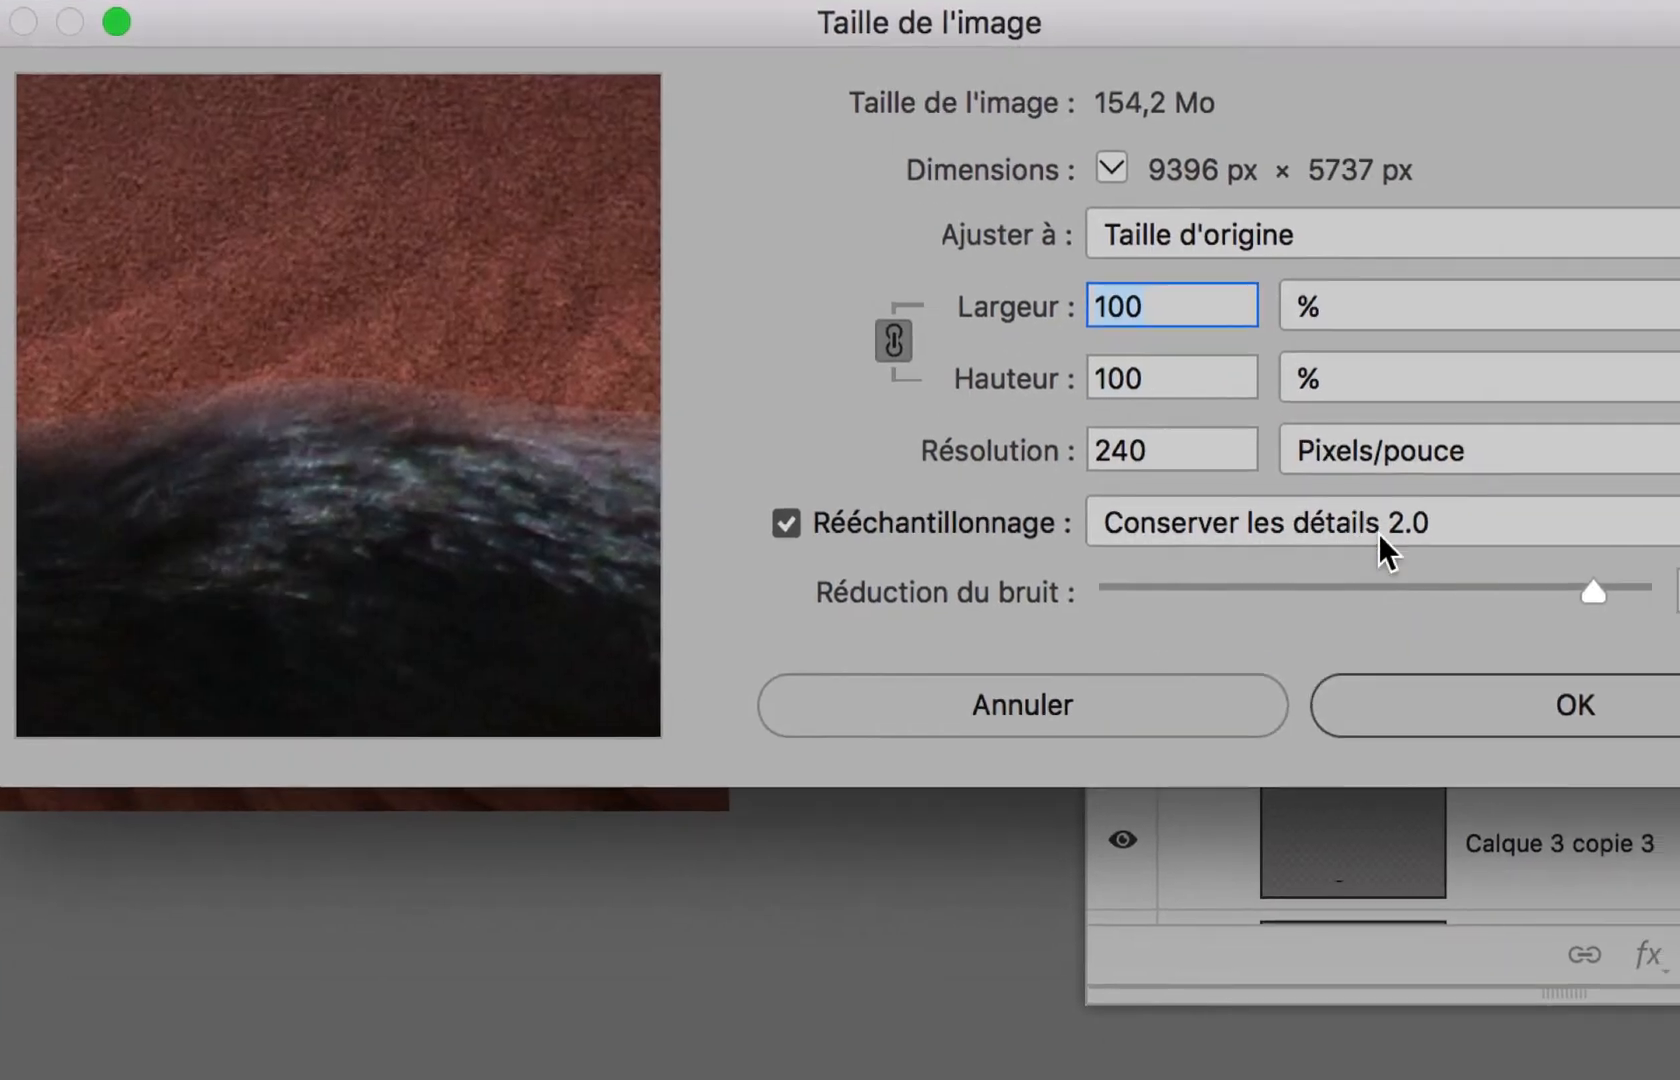
{"action": "left_click", "coordinate": [1378, 533]}
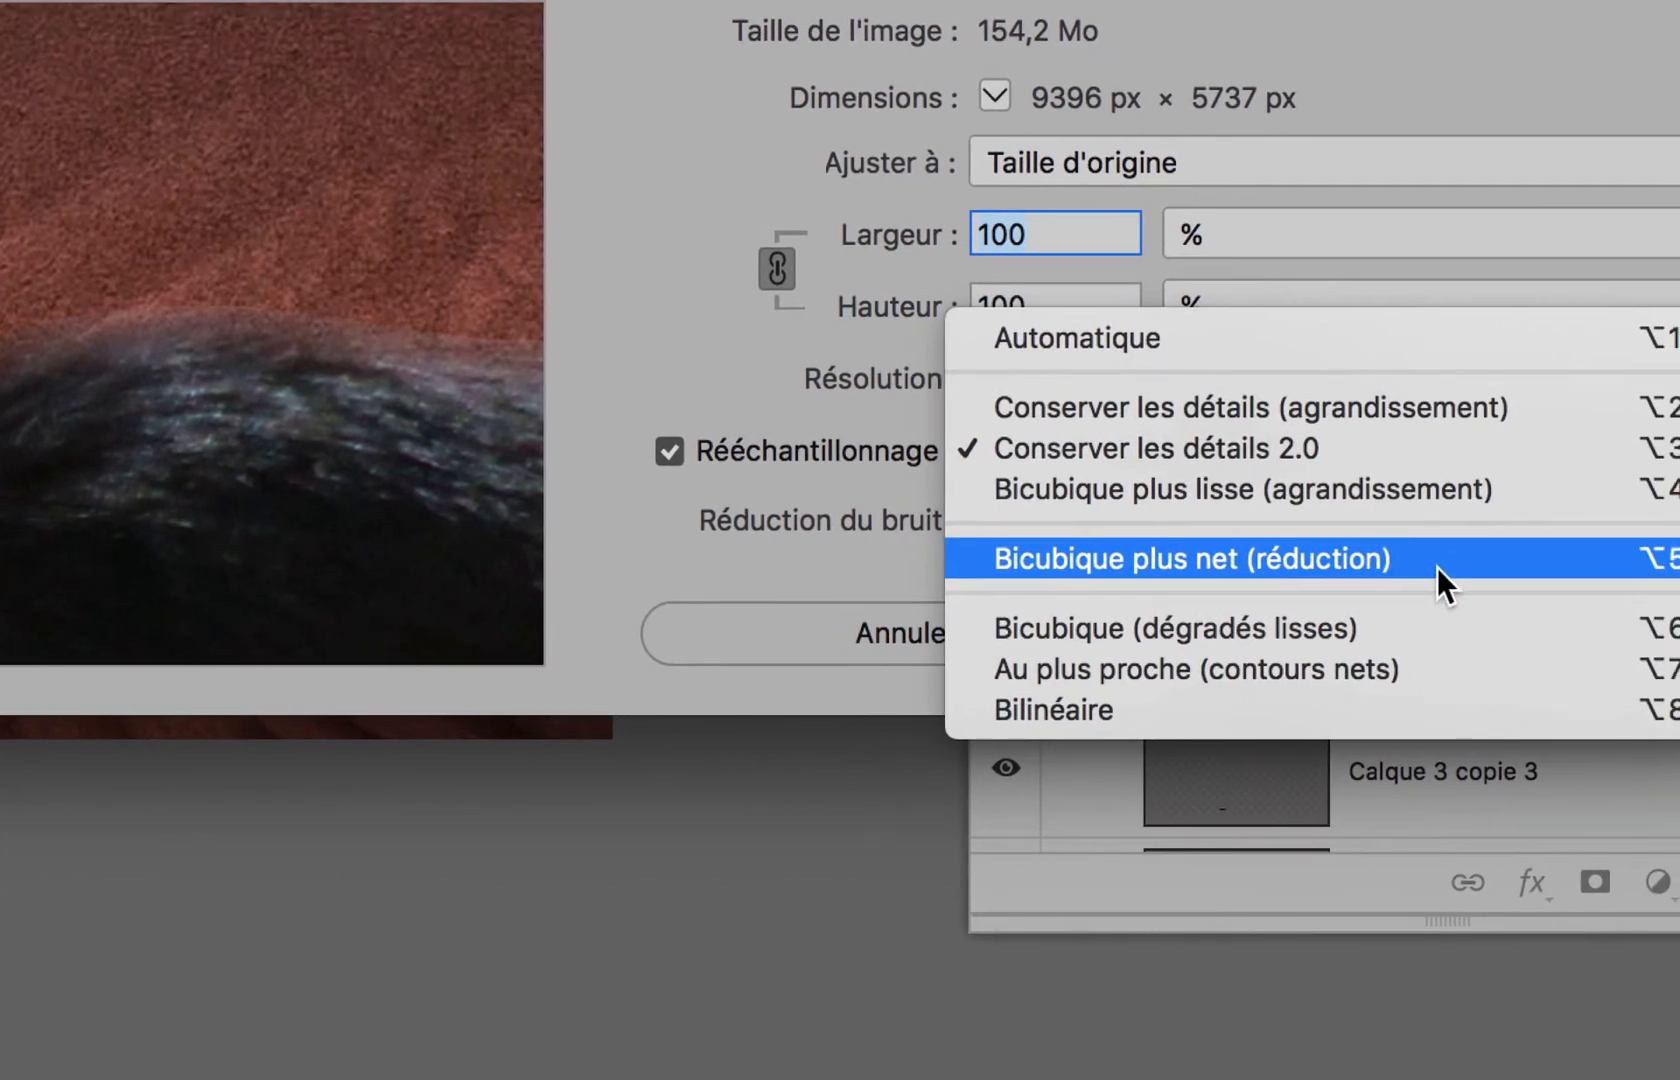
{"action": "left_click", "coordinate": [1437, 567]}
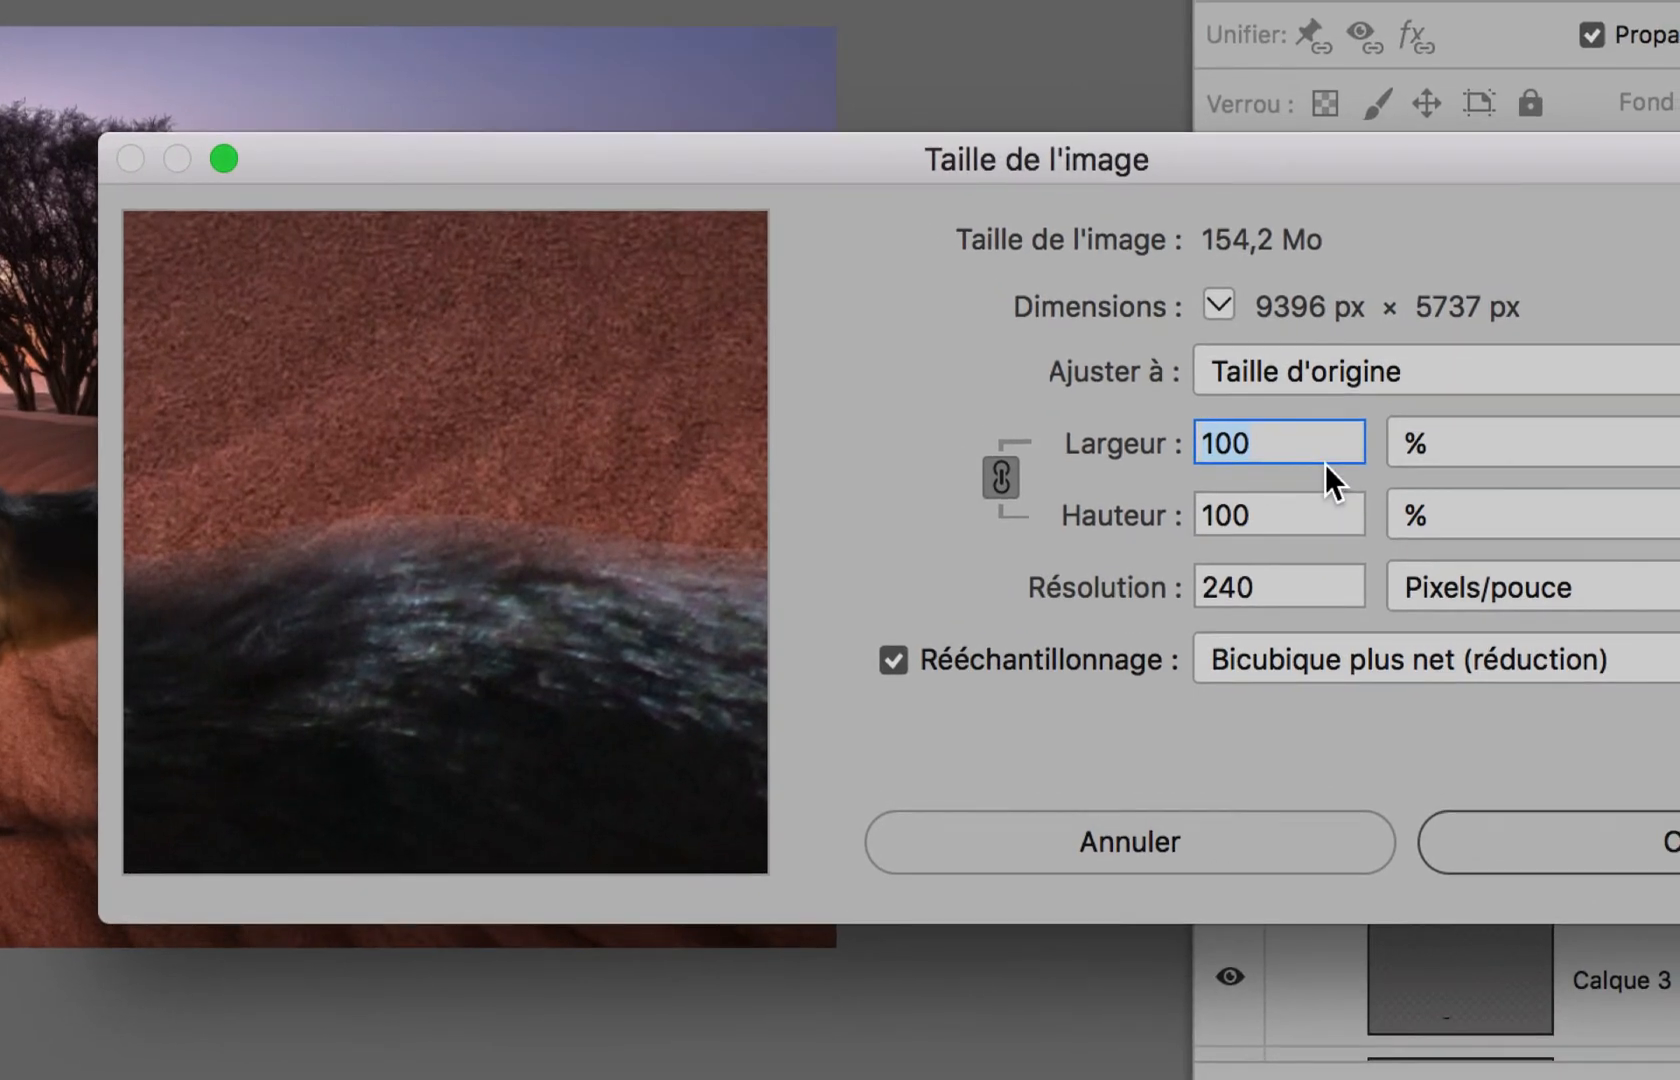
{"action": "type", "text": "1"}
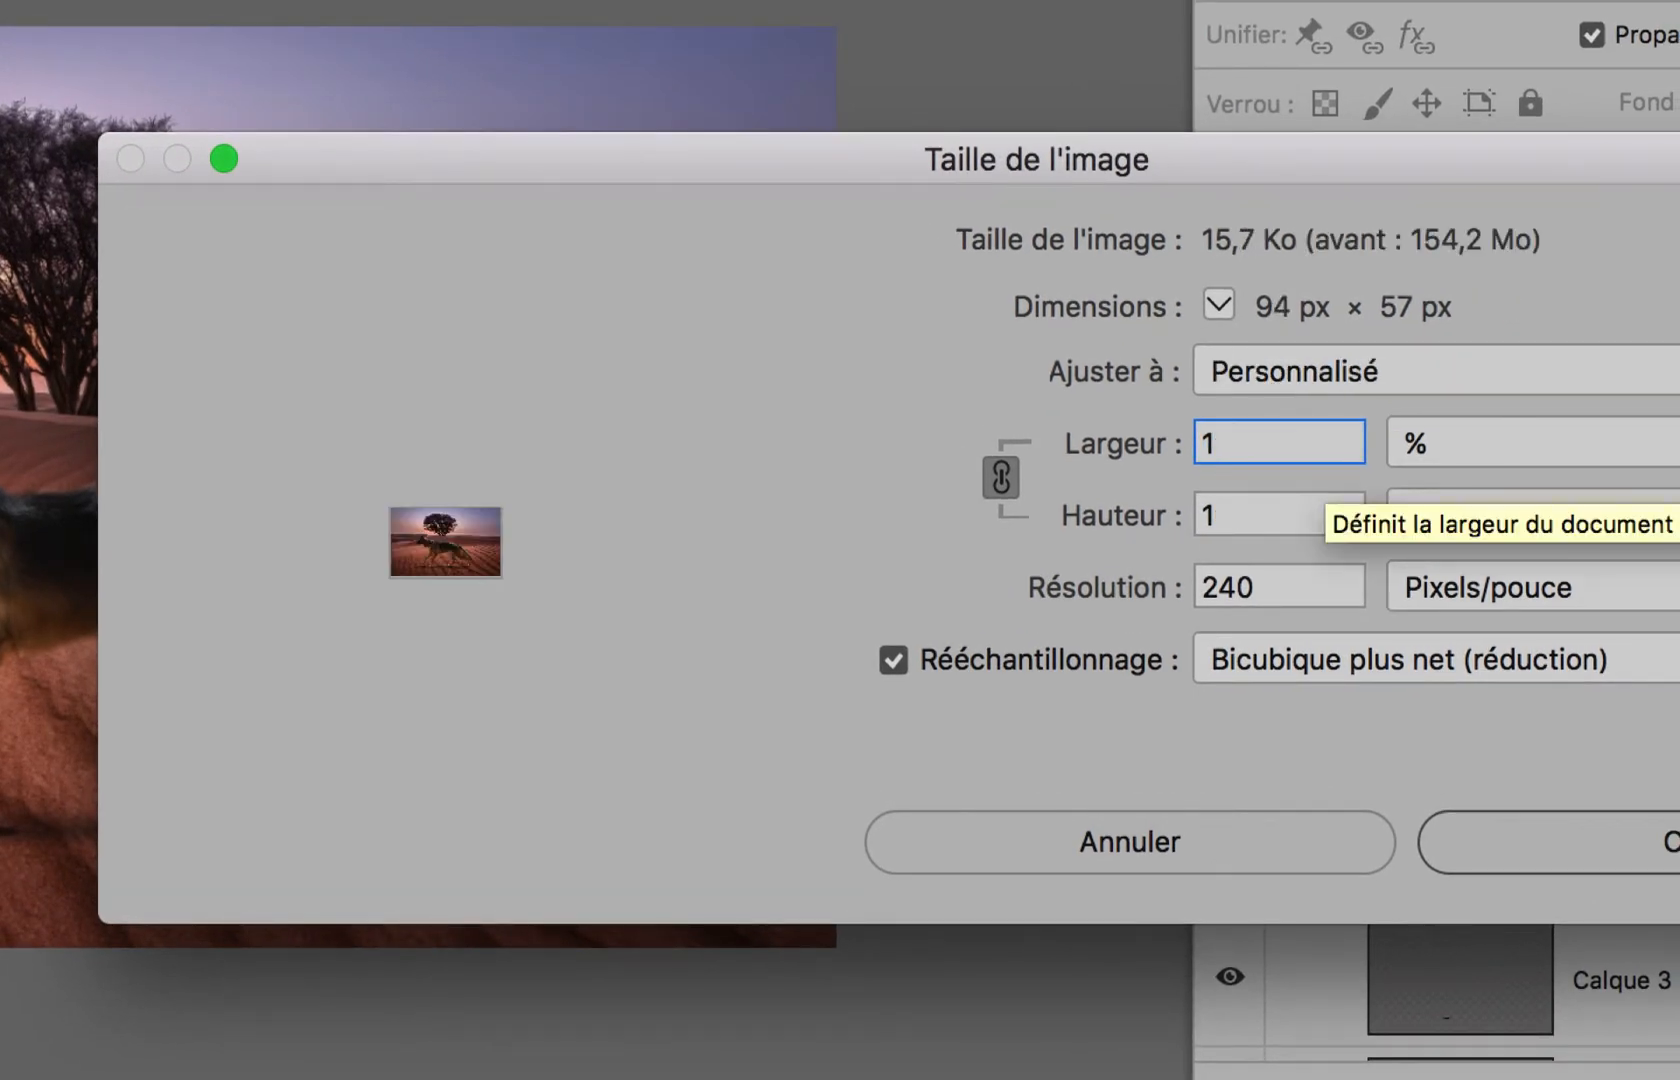
{"action": "type", "text": "0"}
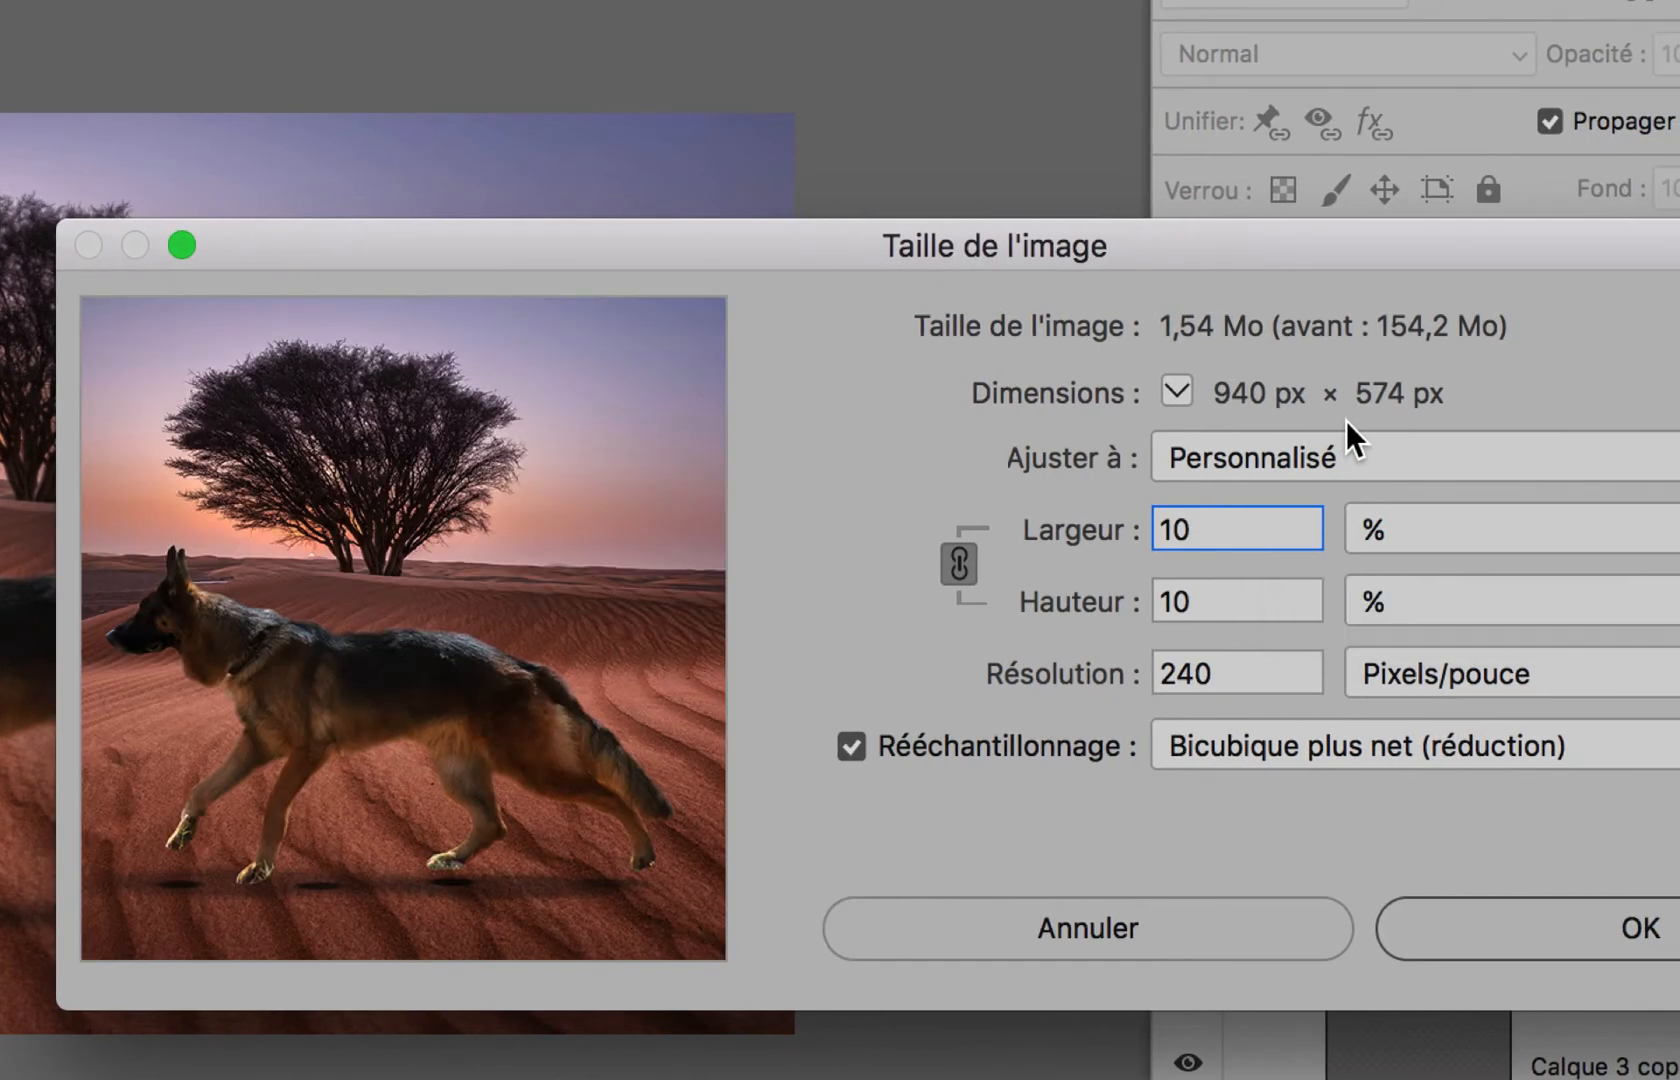
{"action": "key", "text": "alt"}
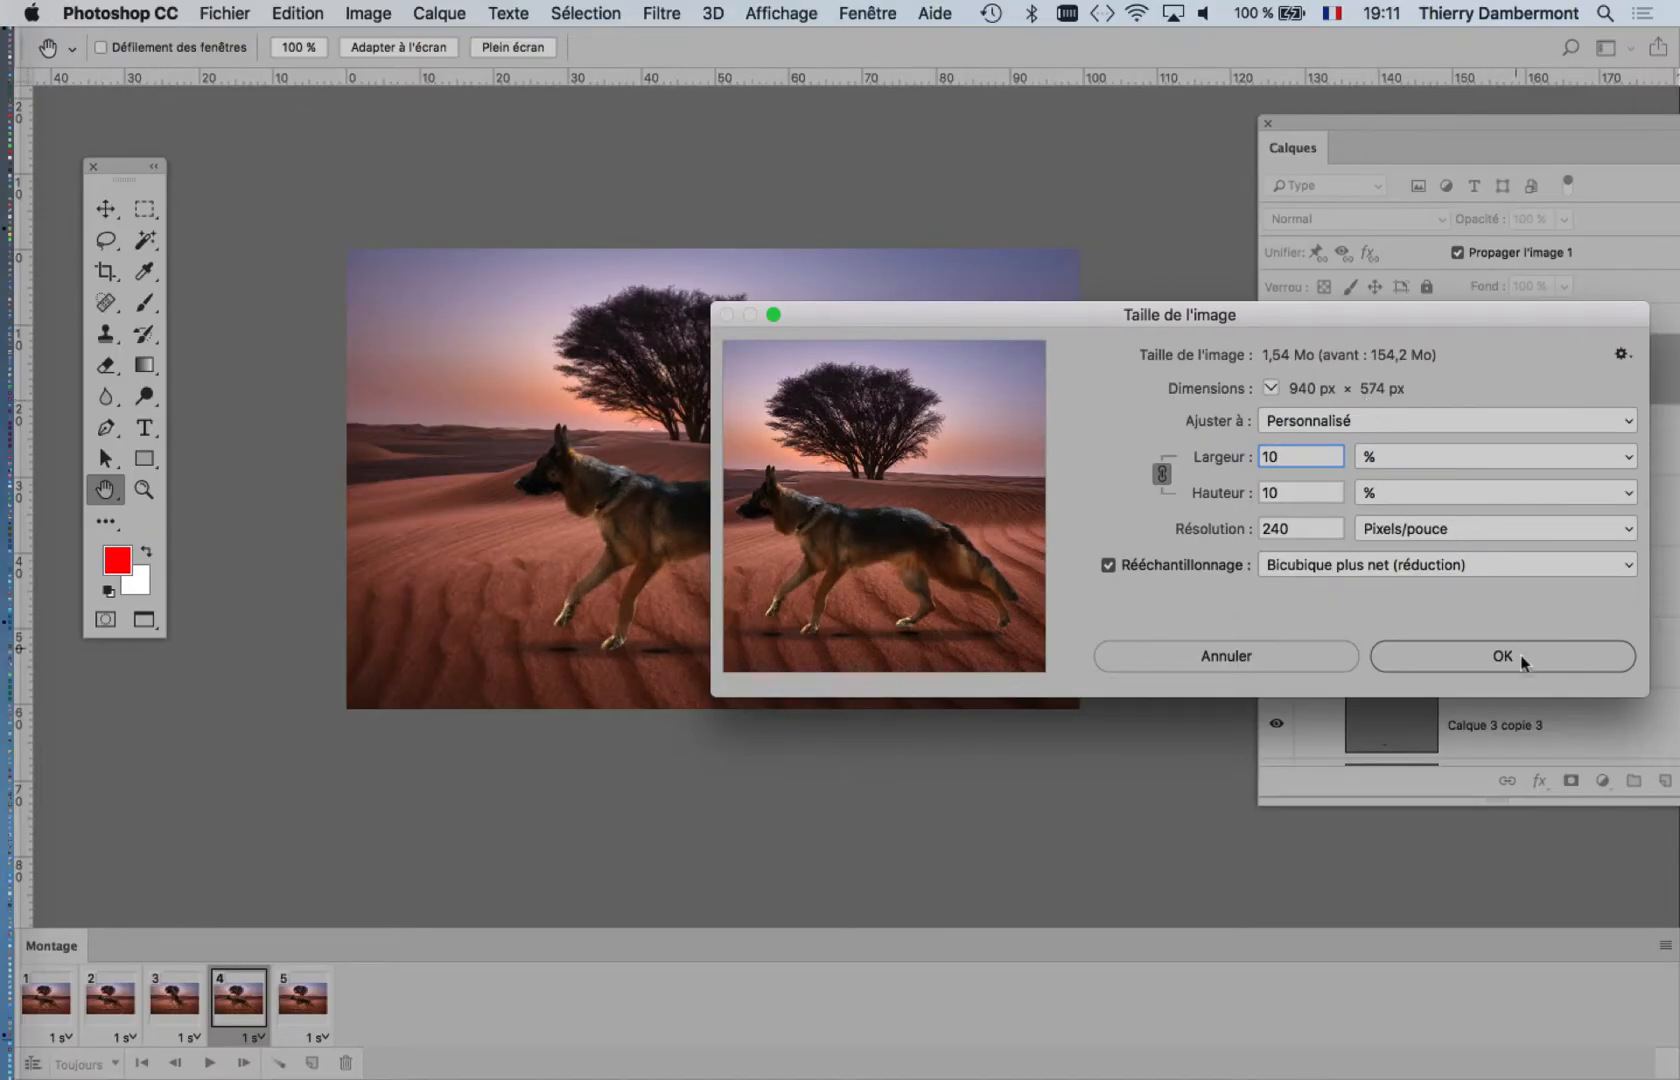
{"action": "left_click", "coordinate": [1503, 656]}
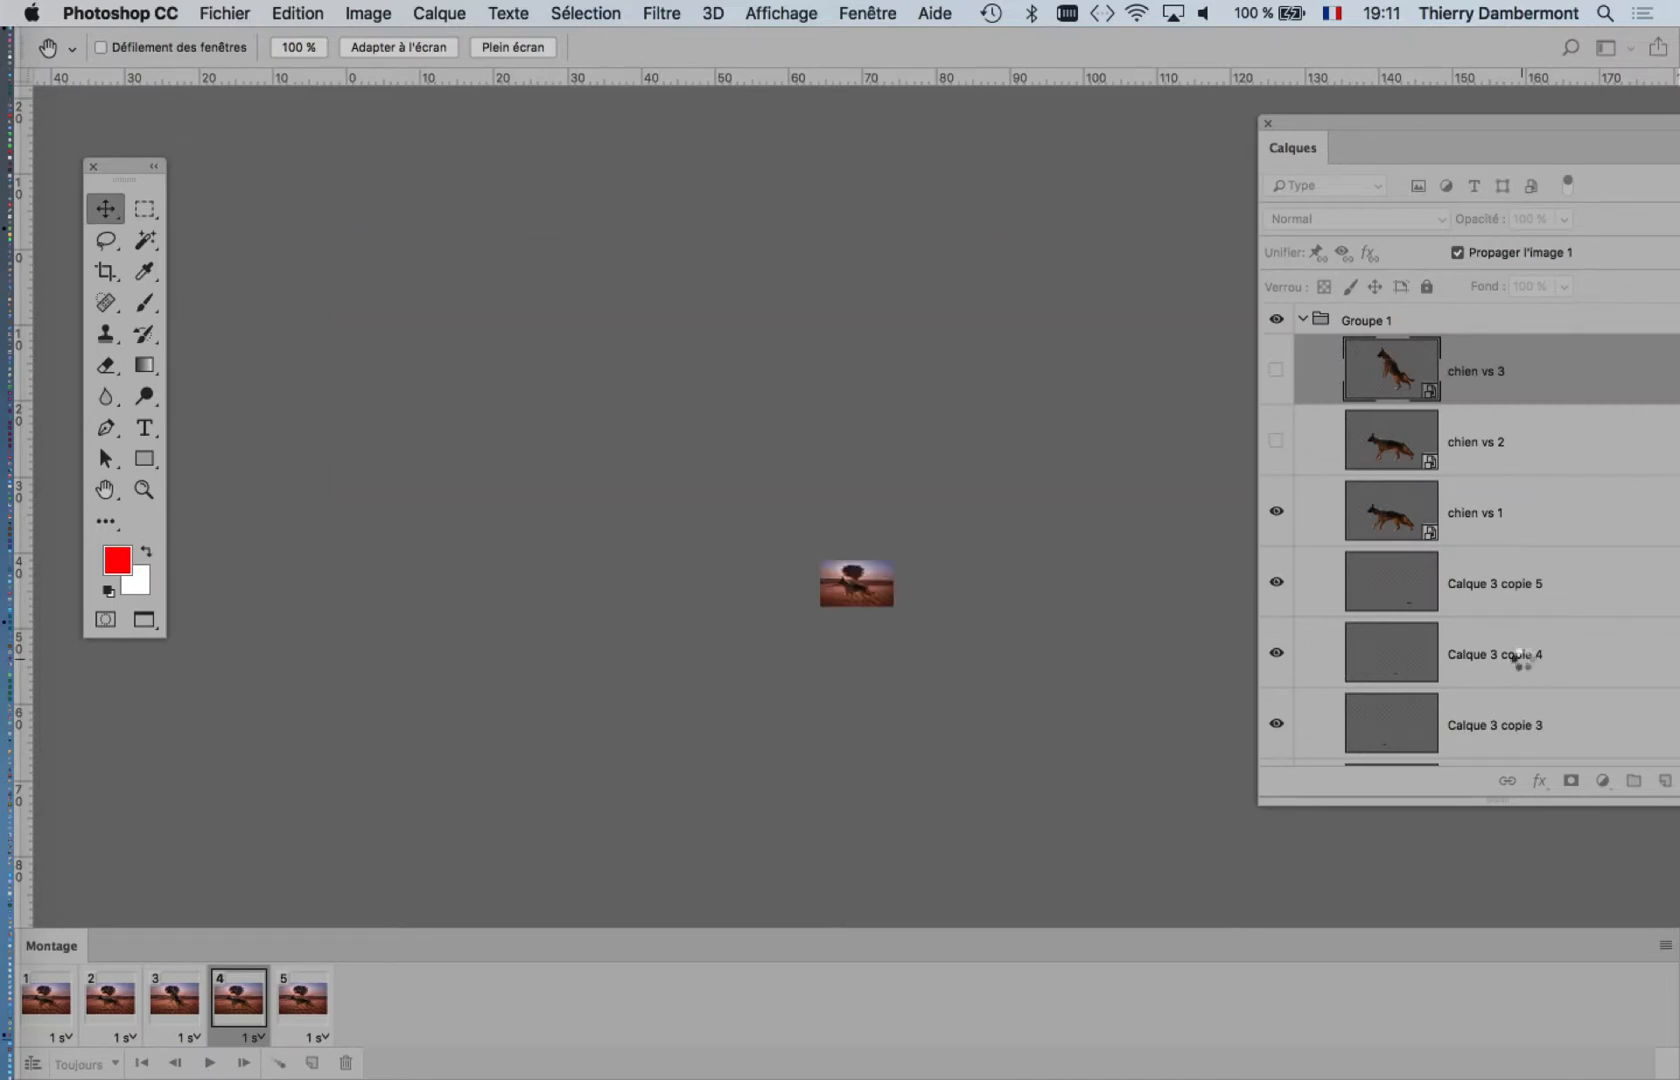
{"action": "scroll", "coordinate": [868, 597], "scroll_direction": "up", "scroll_amount": 10}
{"action": "scroll", "coordinate": [868, 597], "scroll_direction": "up", "scroll_amount": 5}
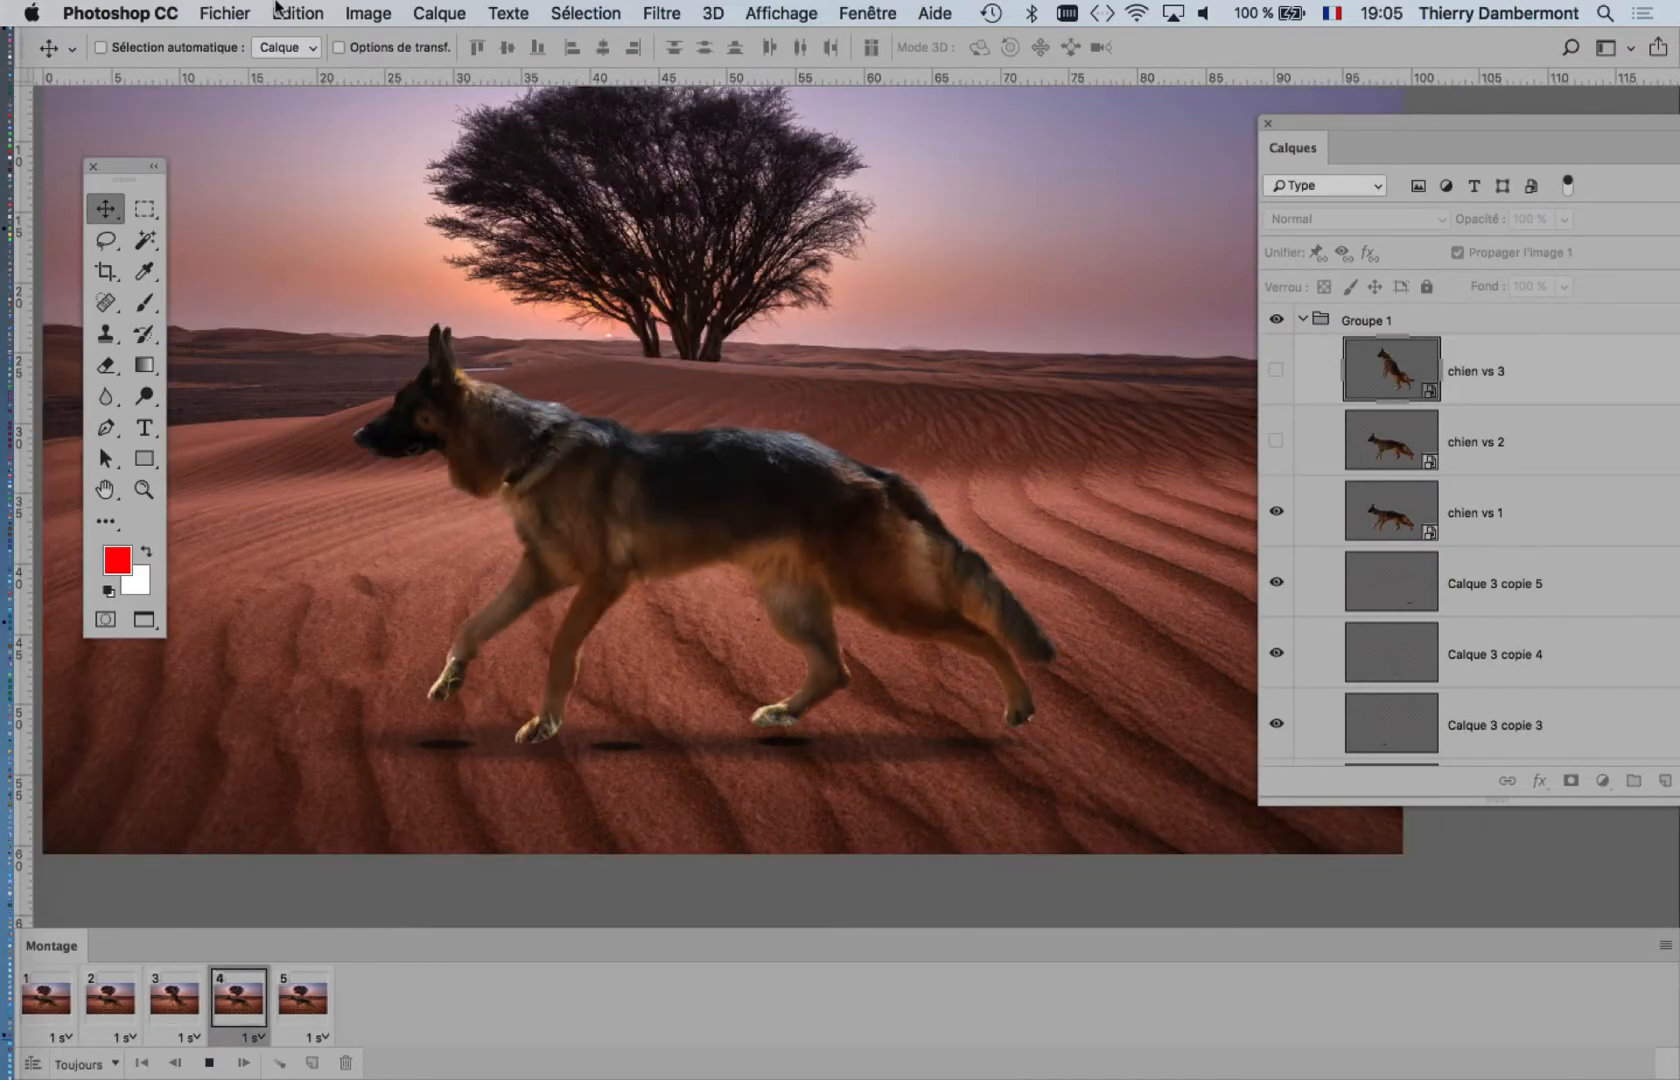
Step: Start a legacy Save for Web export of the animation and set its format to GIF
{"action": "left_click", "coordinate": [250, 12]}
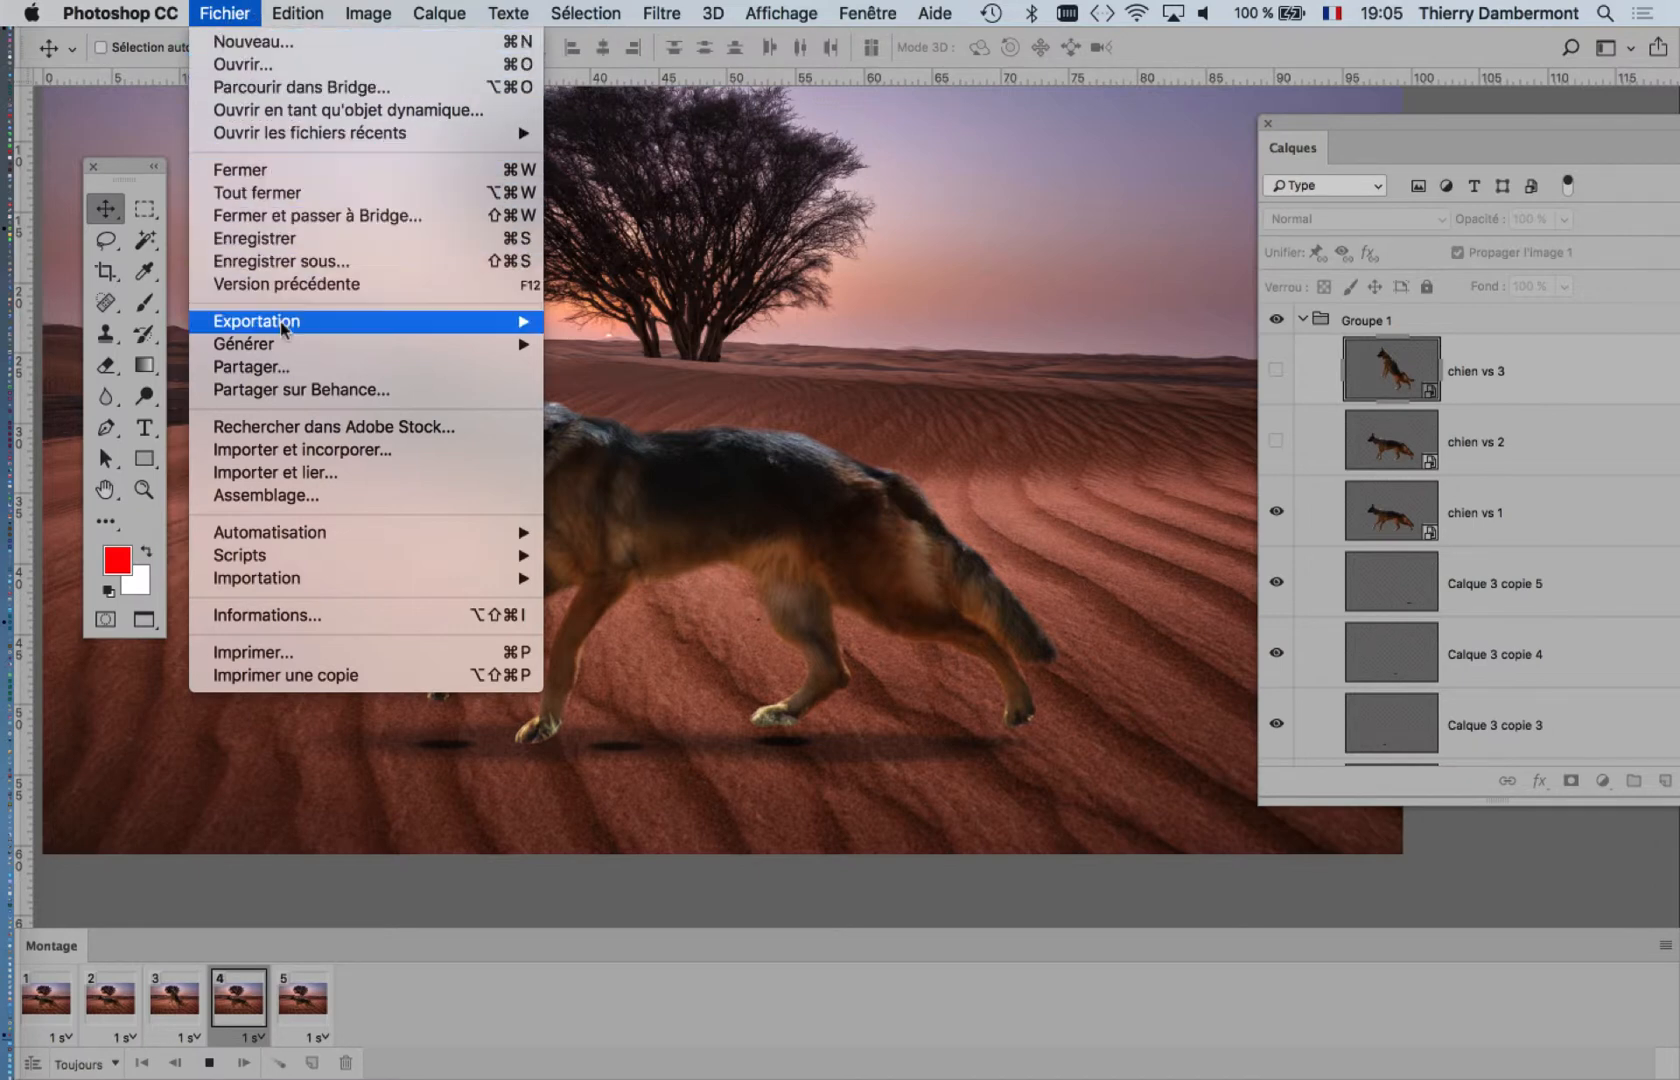
{"action": "mouse_move", "coordinate": [283, 328]}
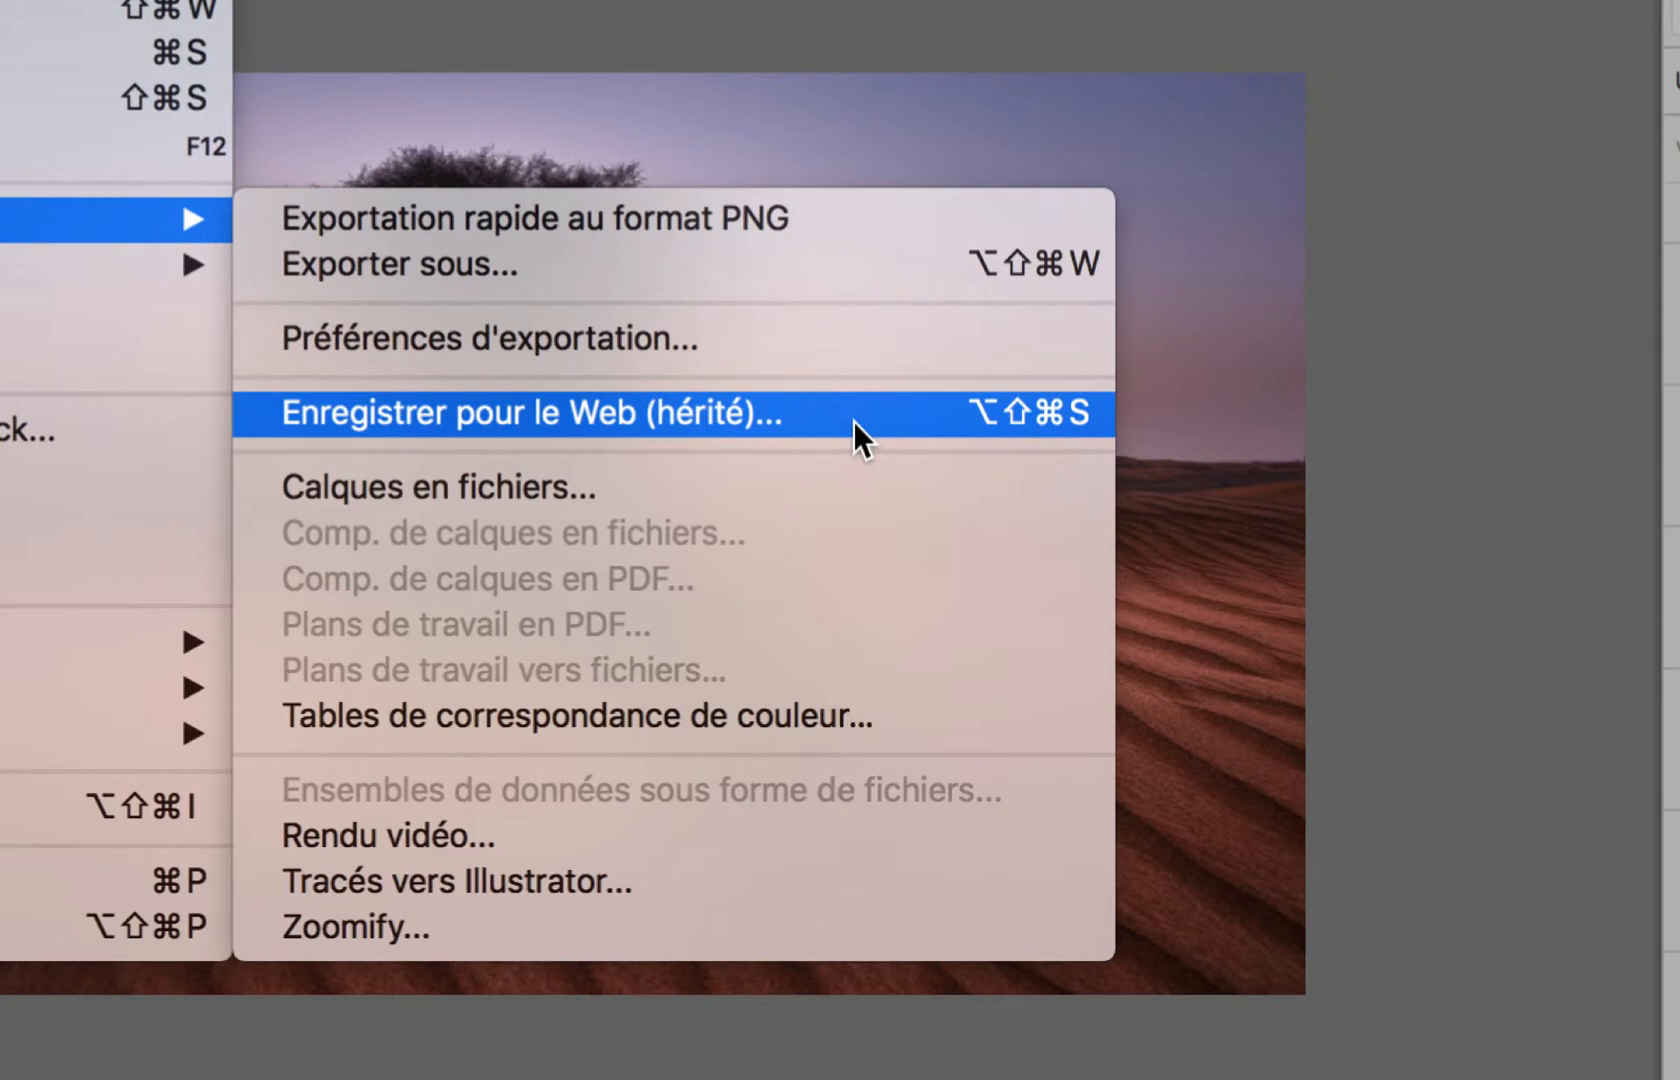
{"action": "left_click", "coordinate": [853, 421]}
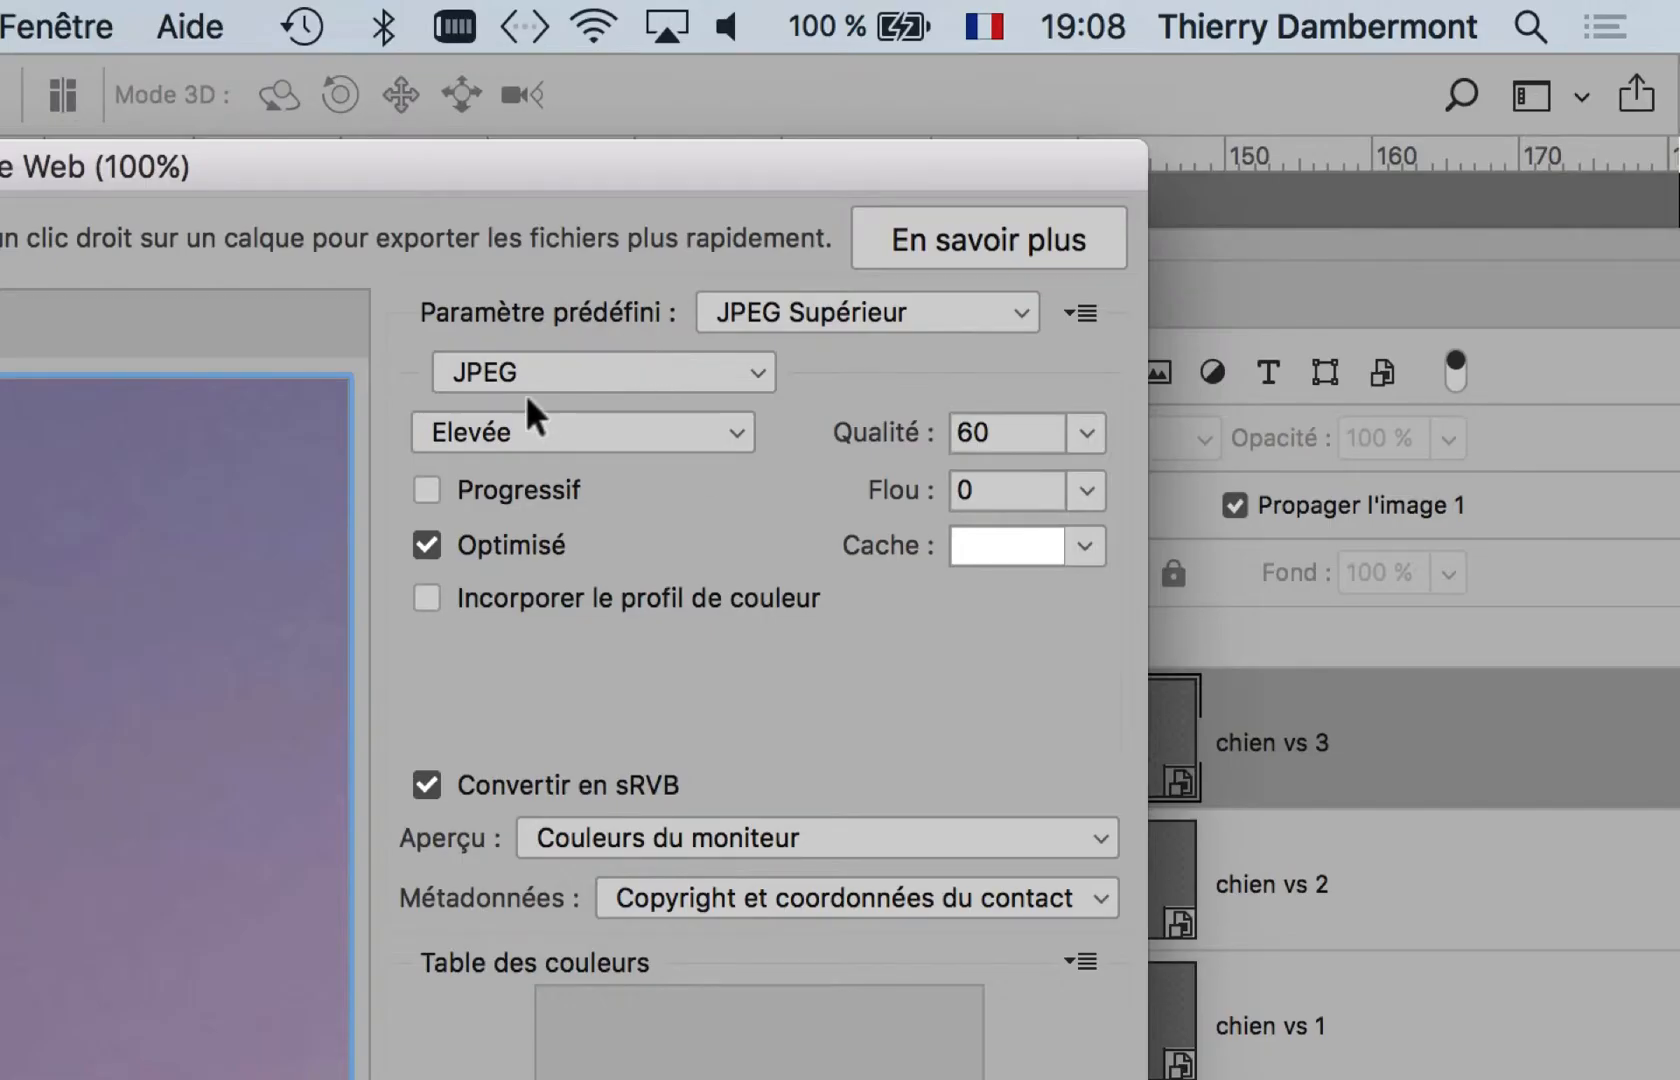
{"action": "left_click", "coordinate": [535, 375]}
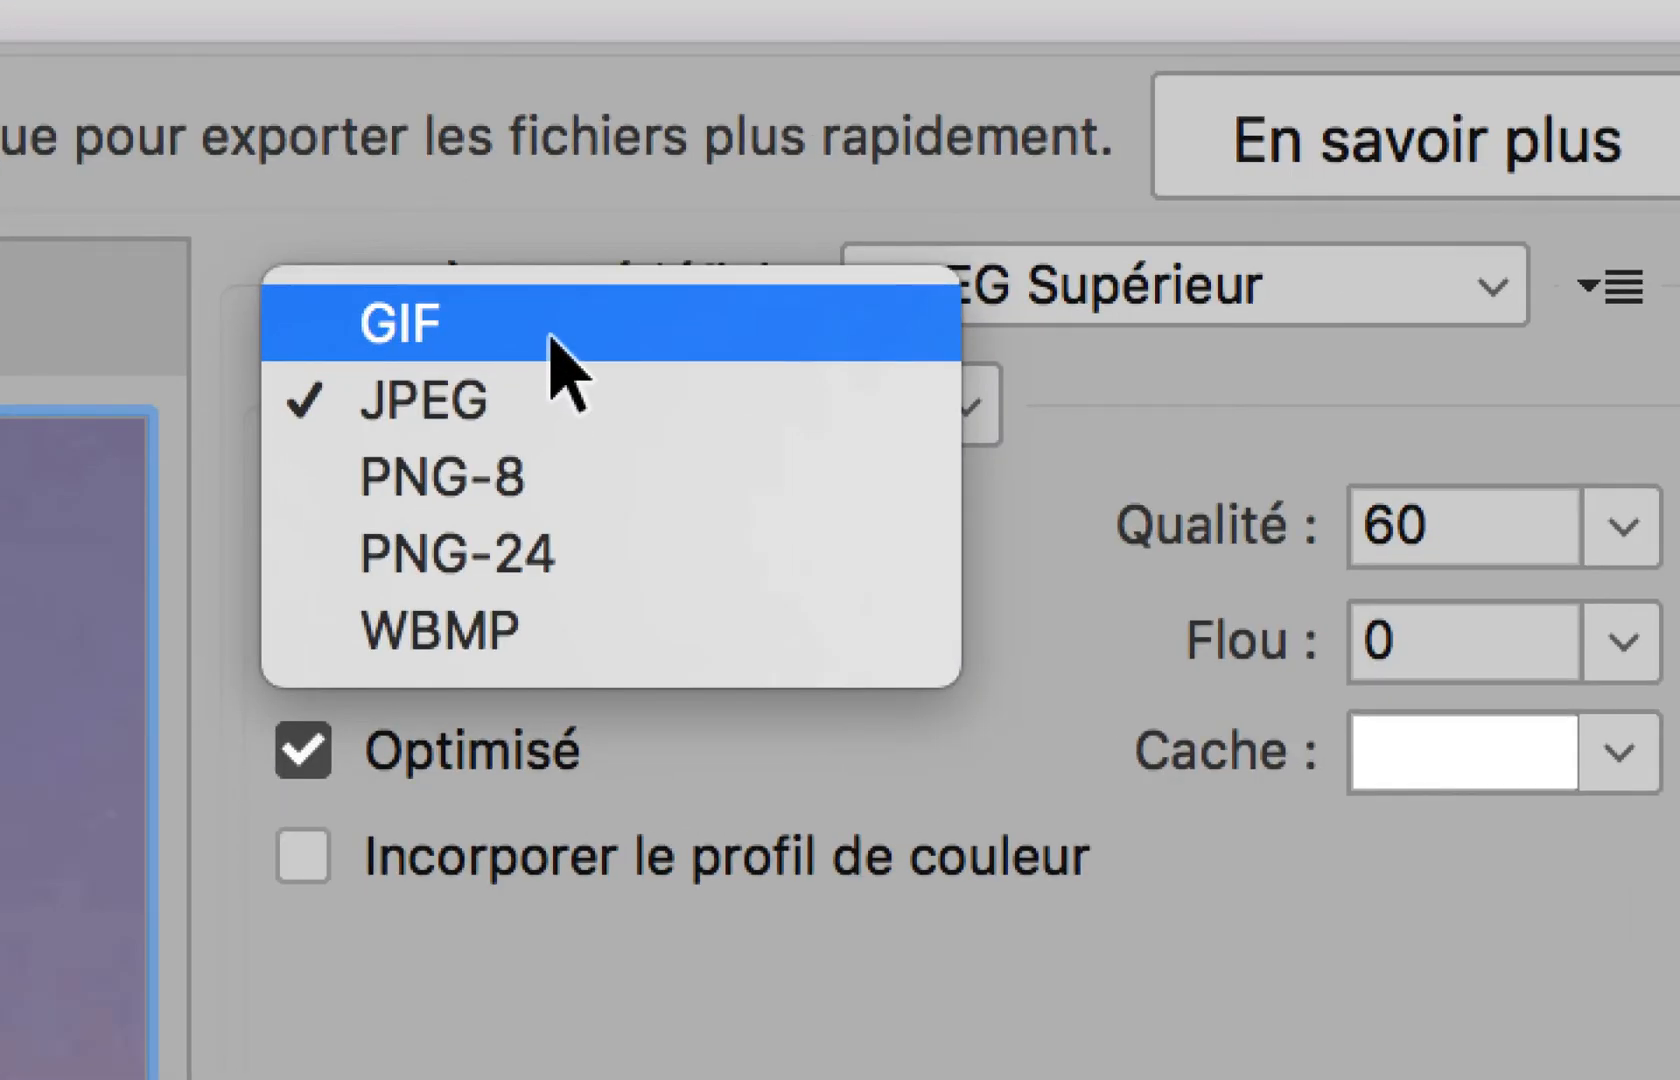
{"action": "left_click", "coordinate": [552, 340]}
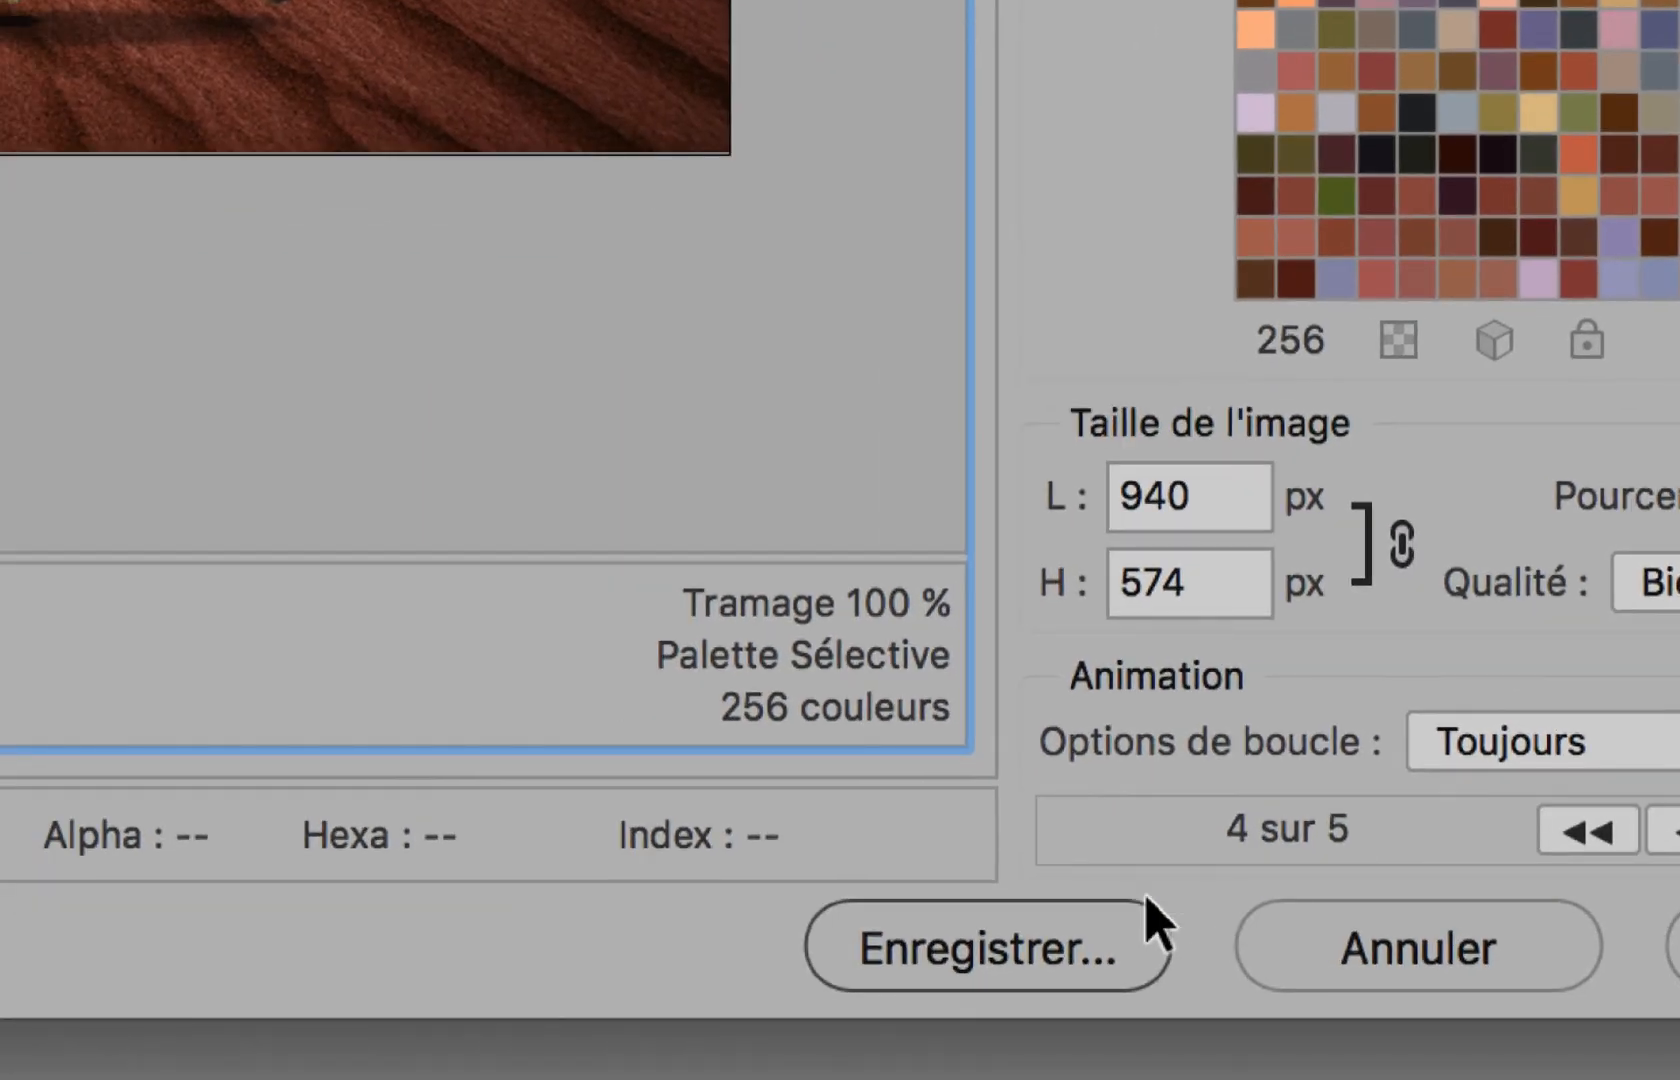
{"action": "key", "text": "alt+super+8"}
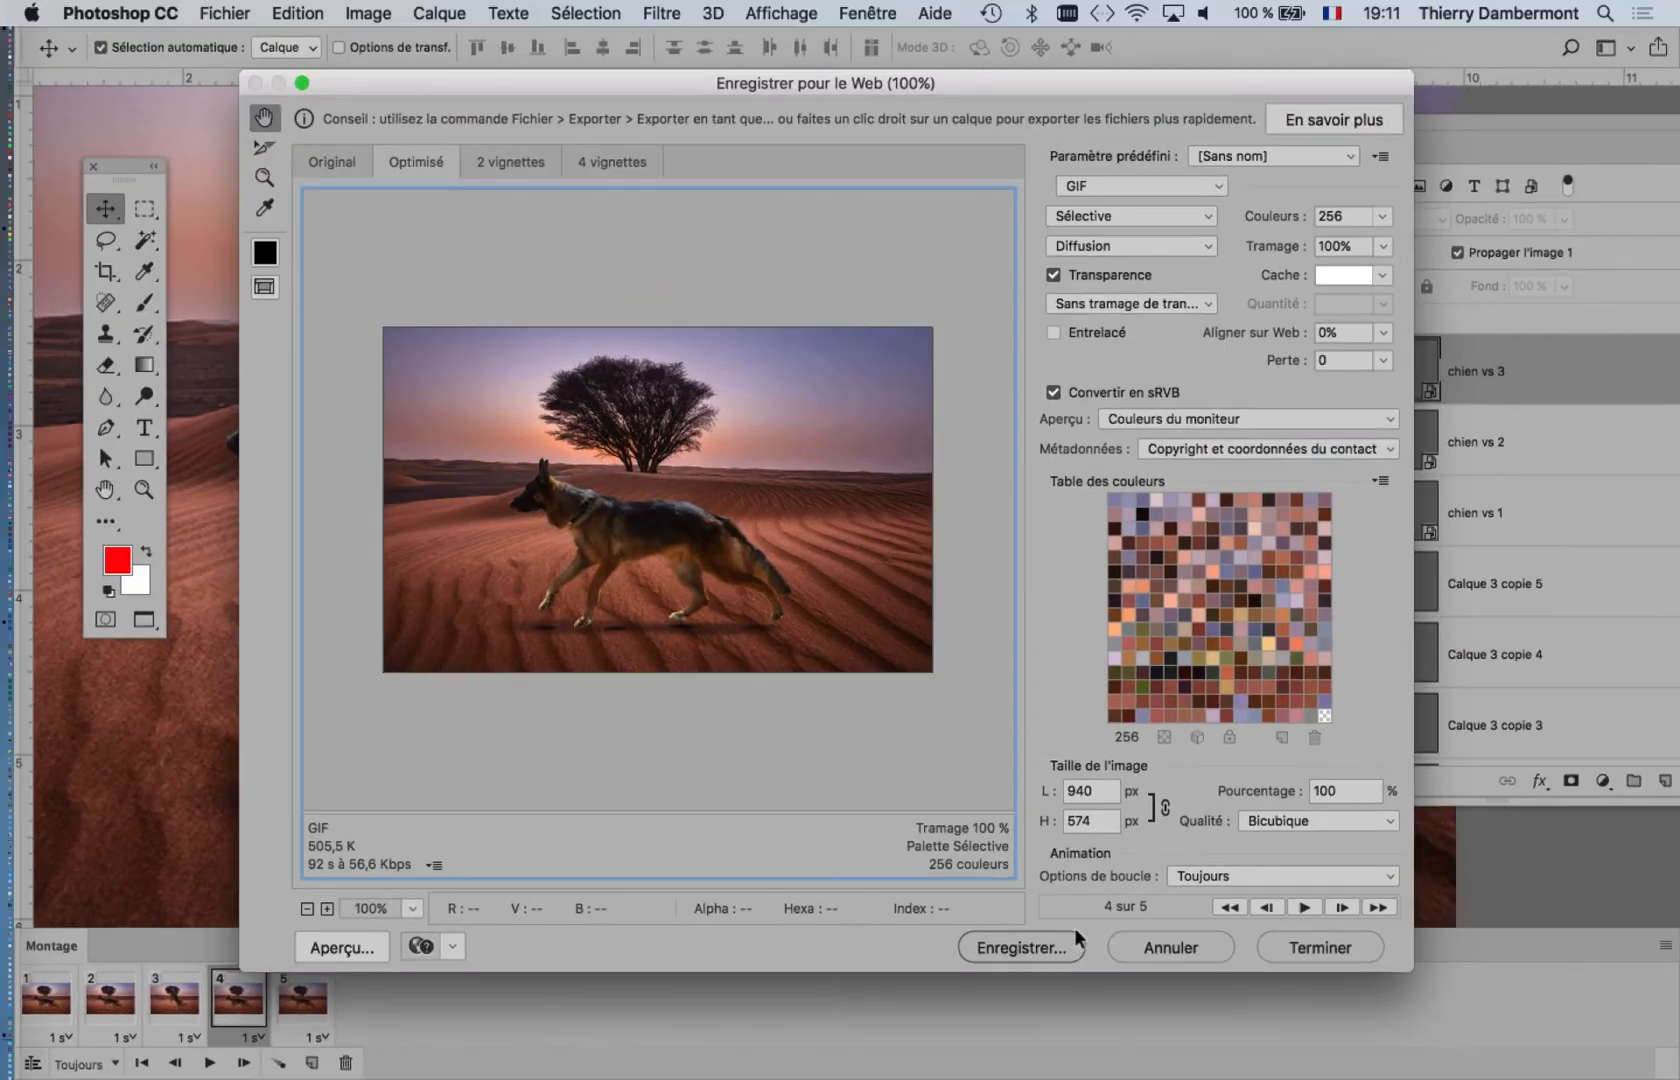
Step: Preview the animation in the export settings and save it as tree-in-desert-landscape-08.gif
{"action": "left_click", "coordinate": [1305, 907]}
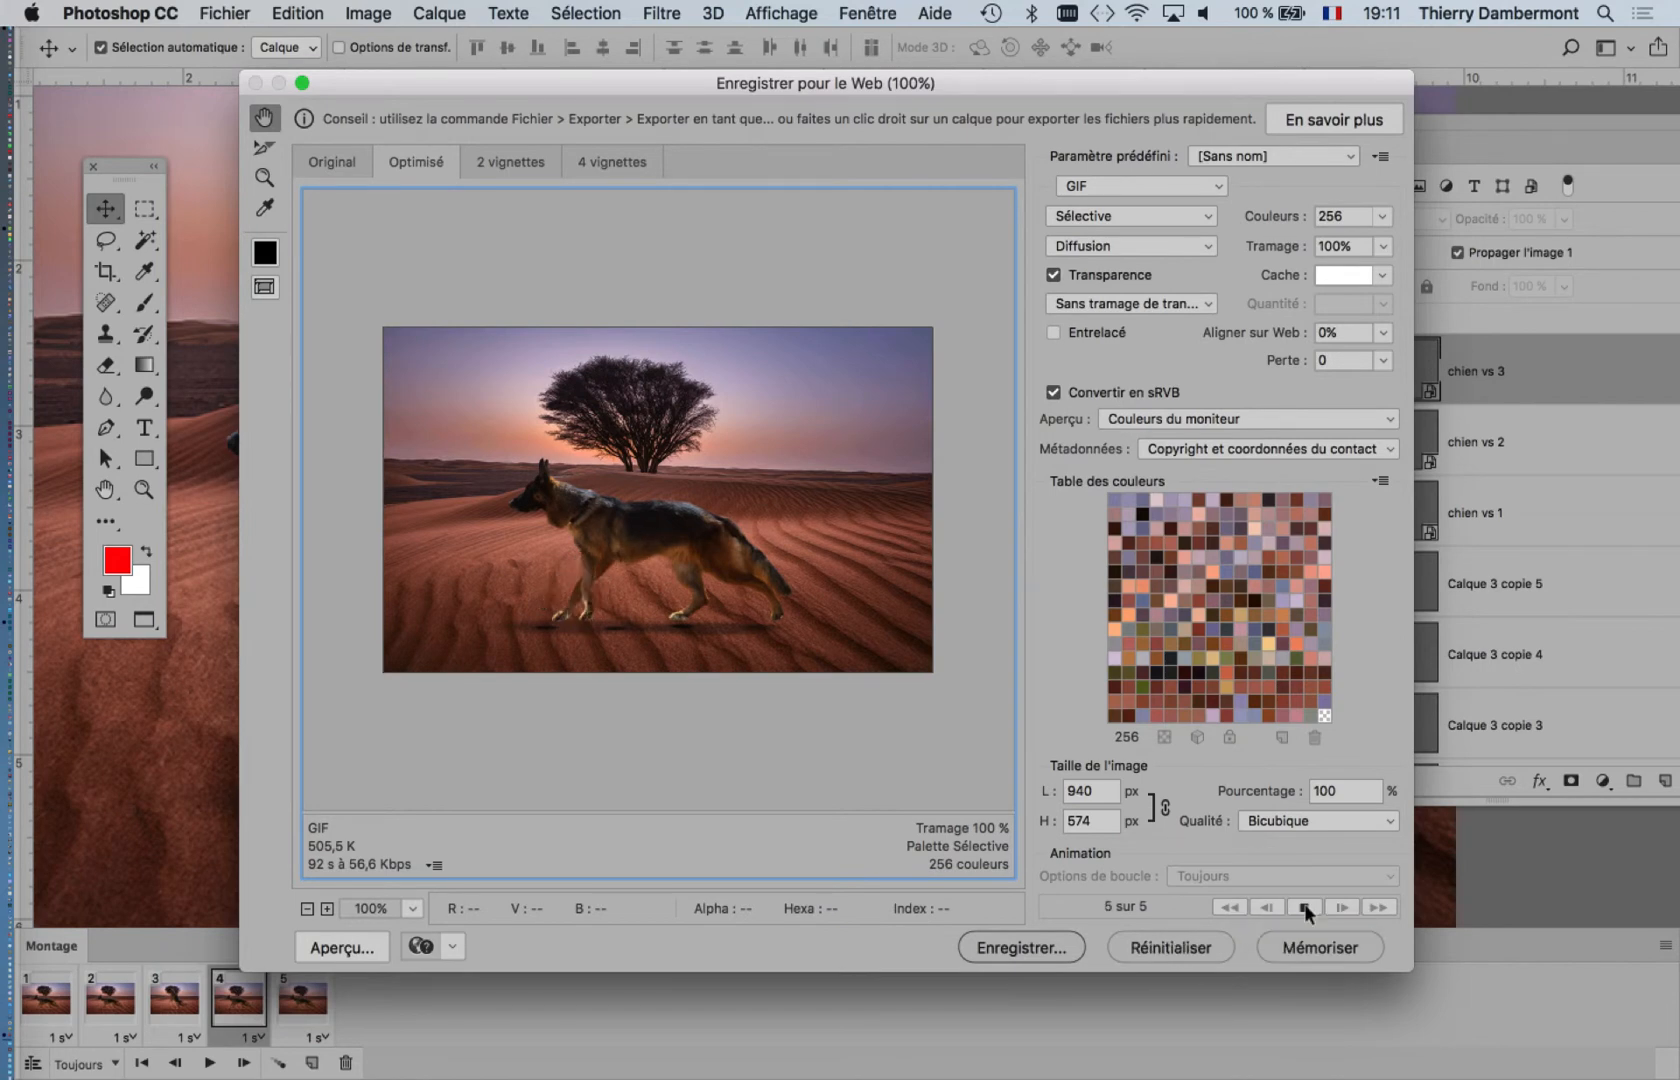
{"action": "key", "text": "alt+super+8"}
{"action": "left_click", "coordinate": [1303, 906]}
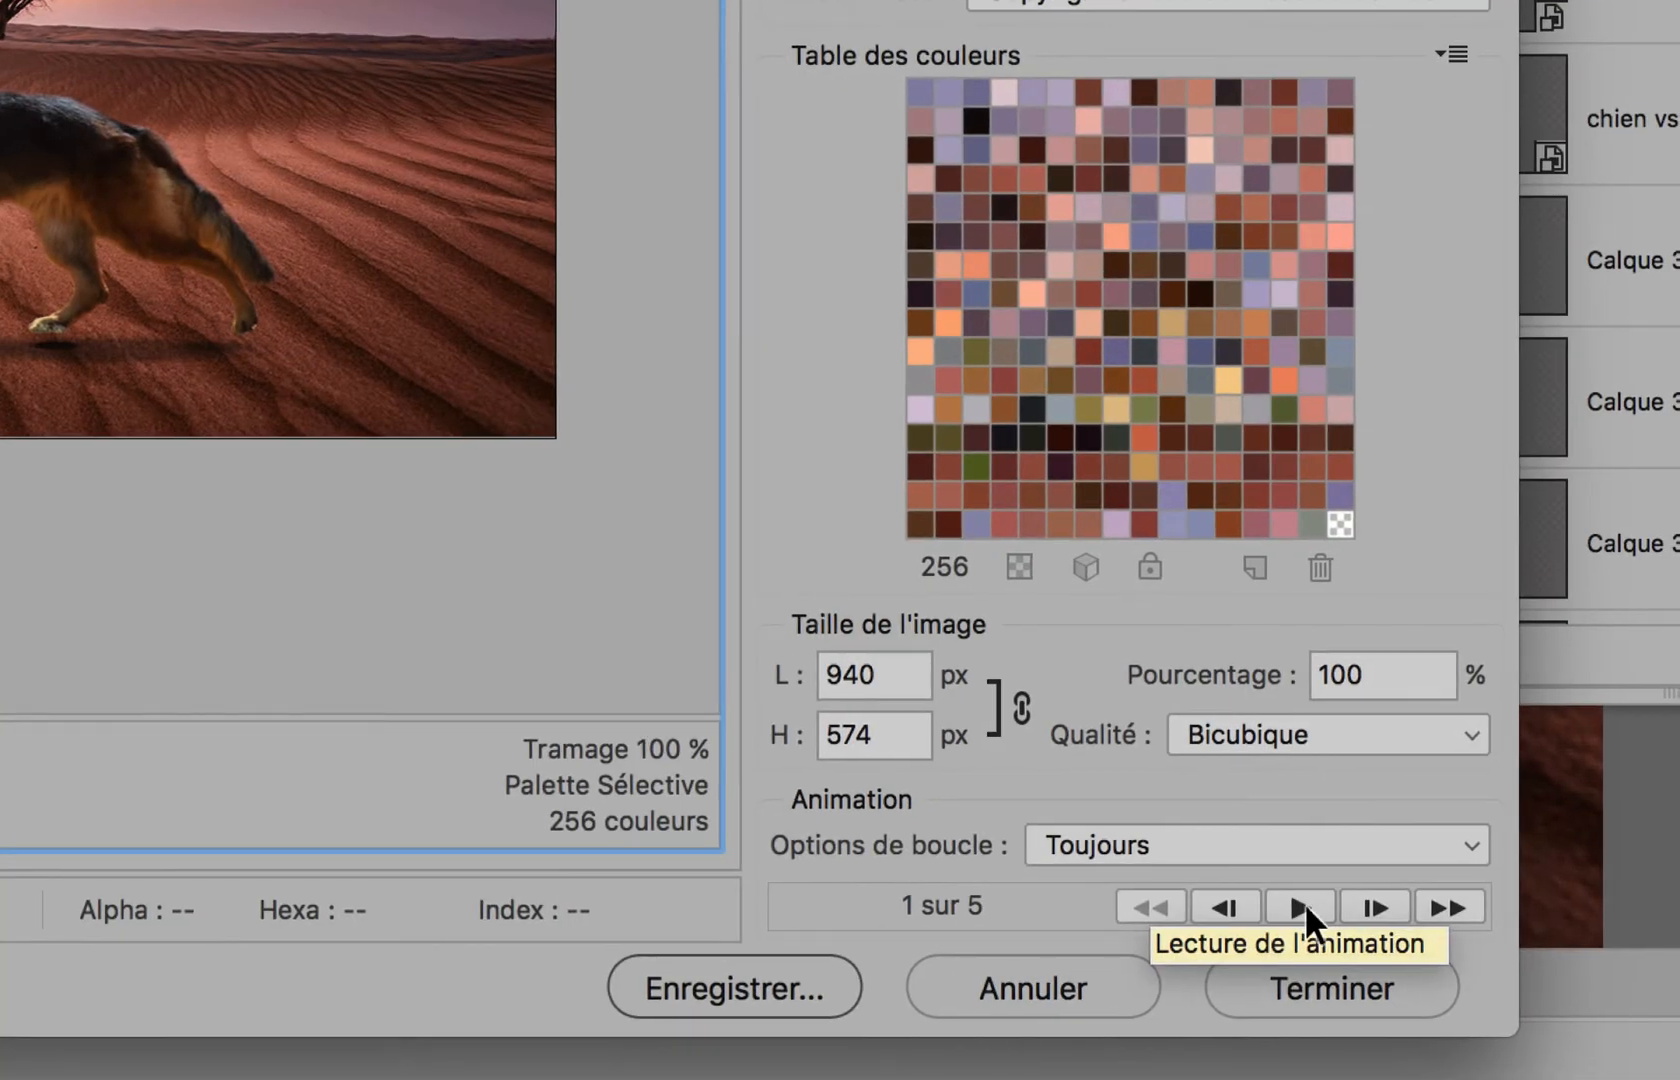
{"action": "left_click", "coordinate": [1305, 907]}
{"action": "key", "text": "alt+super+8"}
{"action": "left_click", "coordinate": [760, 983]}
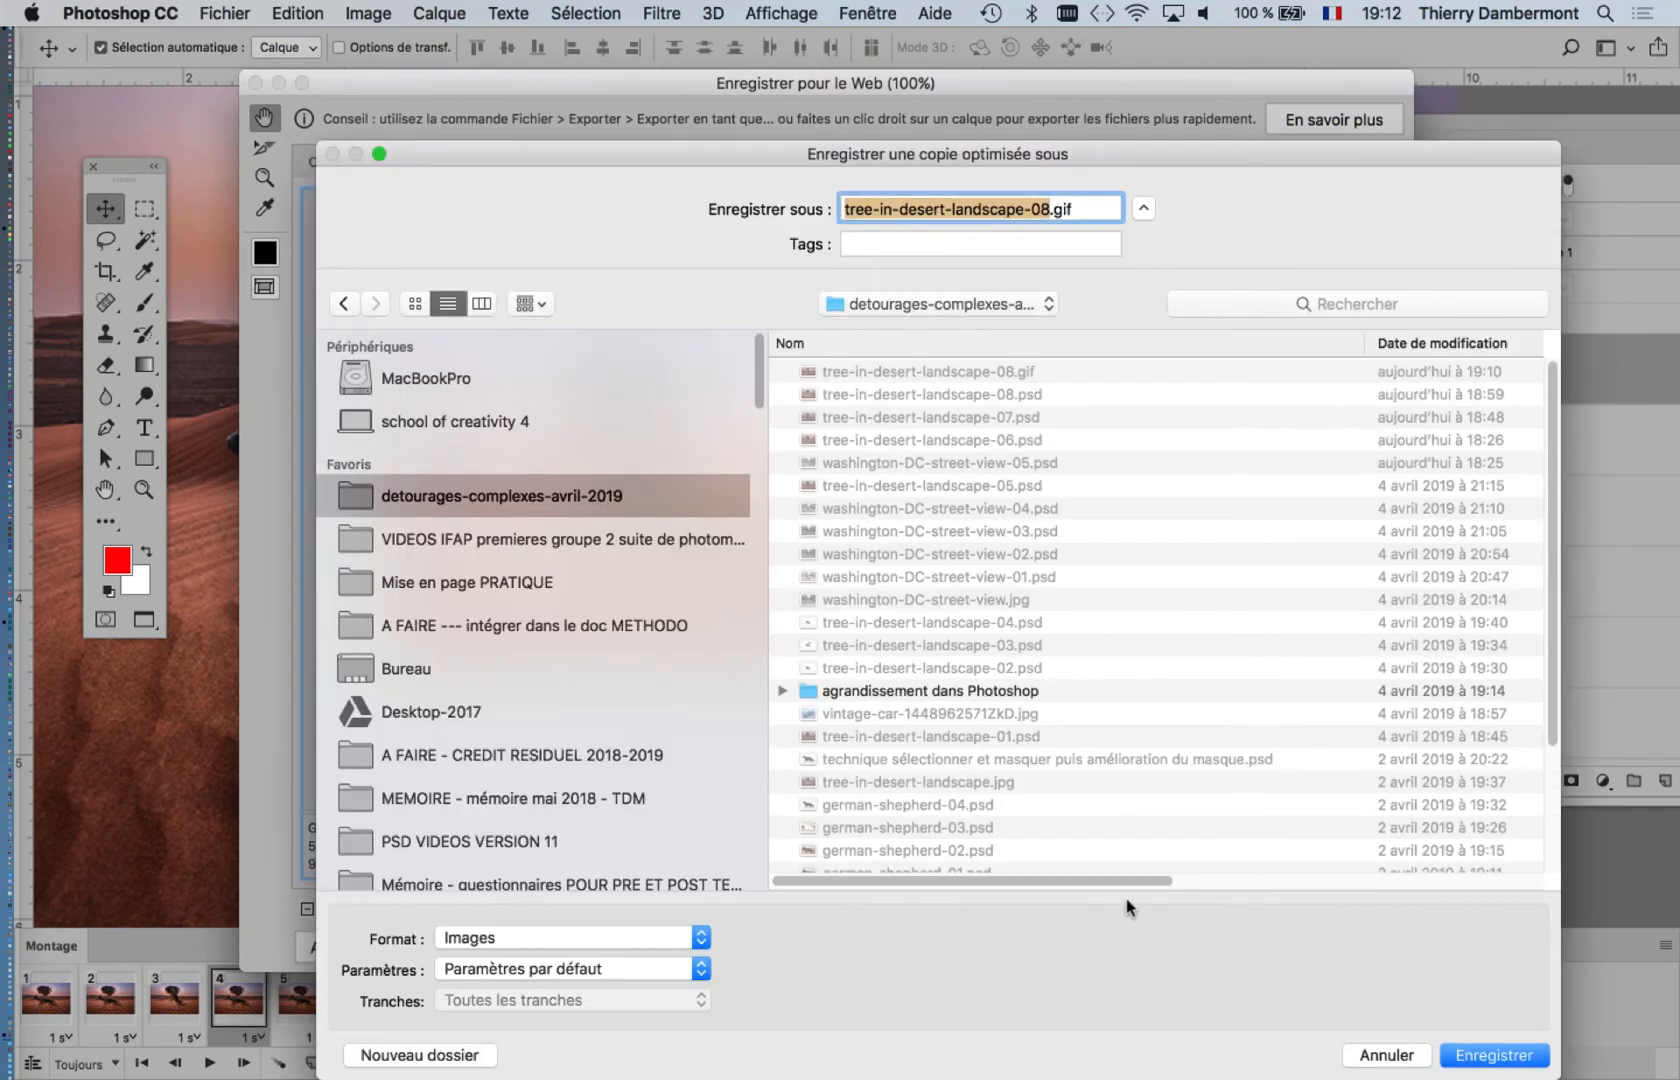
{"action": "left_click", "coordinate": [1480, 1055]}
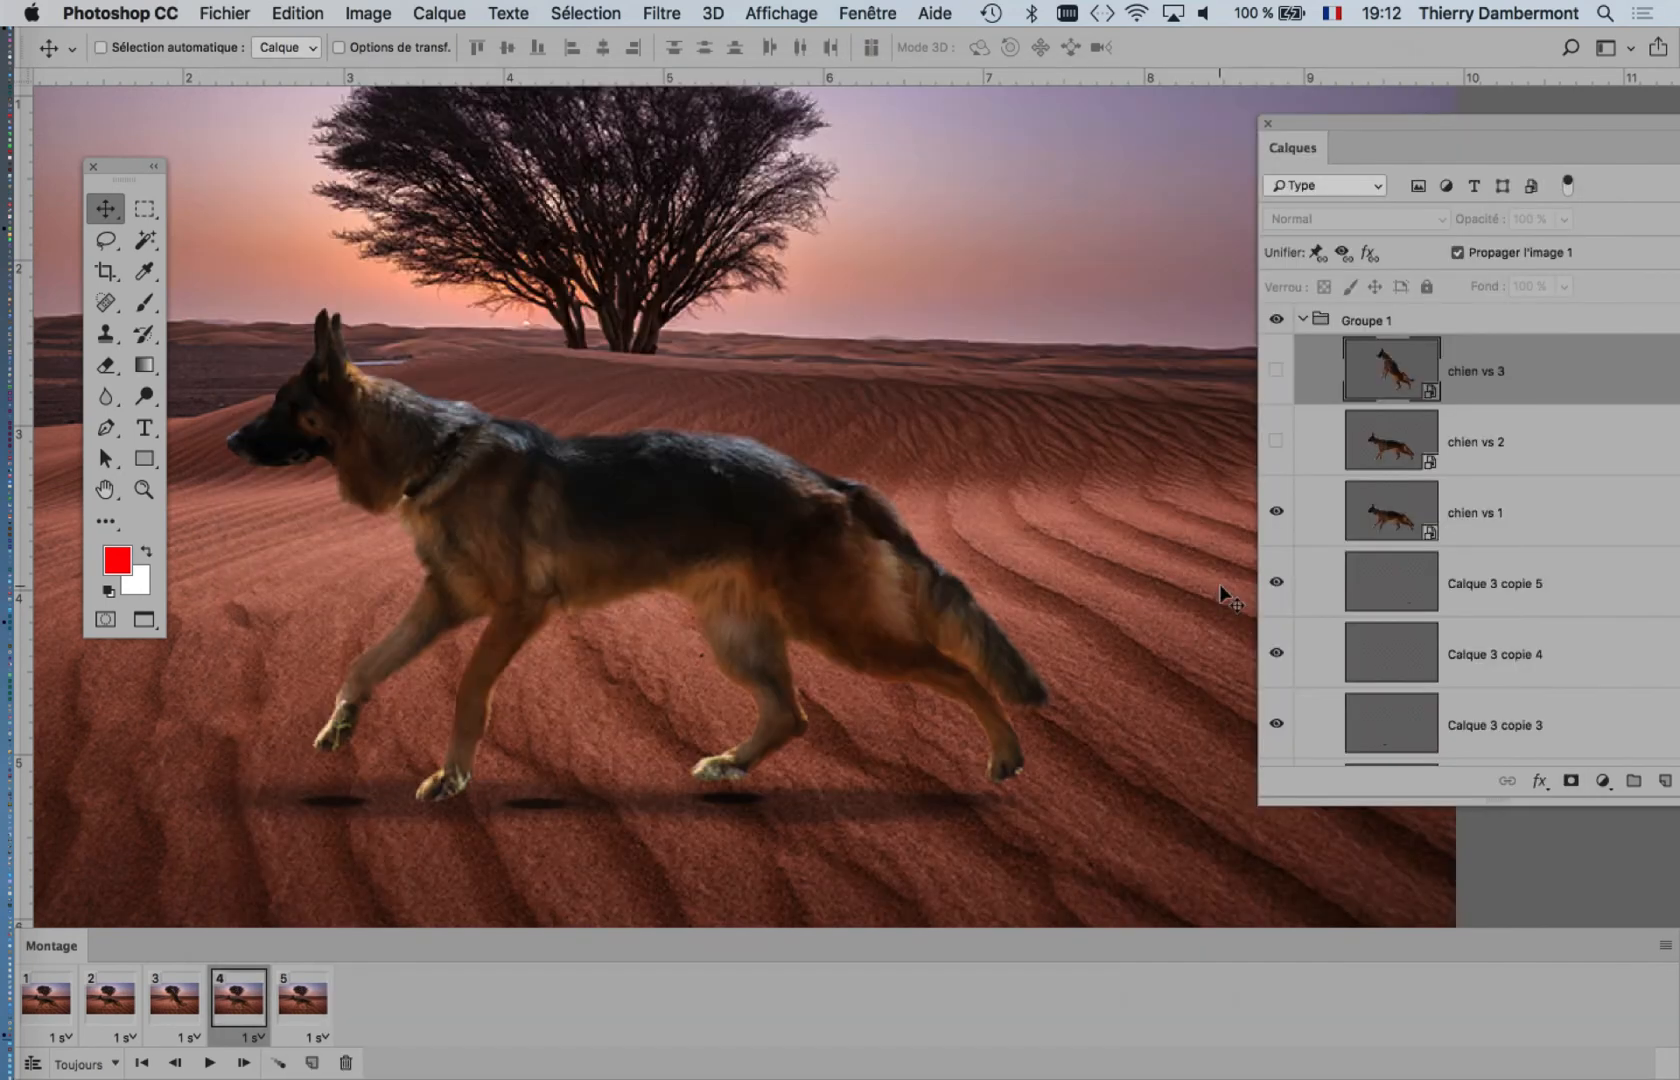
Step: Switch to Finder and open tree-in-desert-landscape-08.gif from the detourages-complexes-avril-2019 folder in Firefox
{"action": "key", "text": "super+Tab"}
{"action": "key", "text": "super+Tab"}
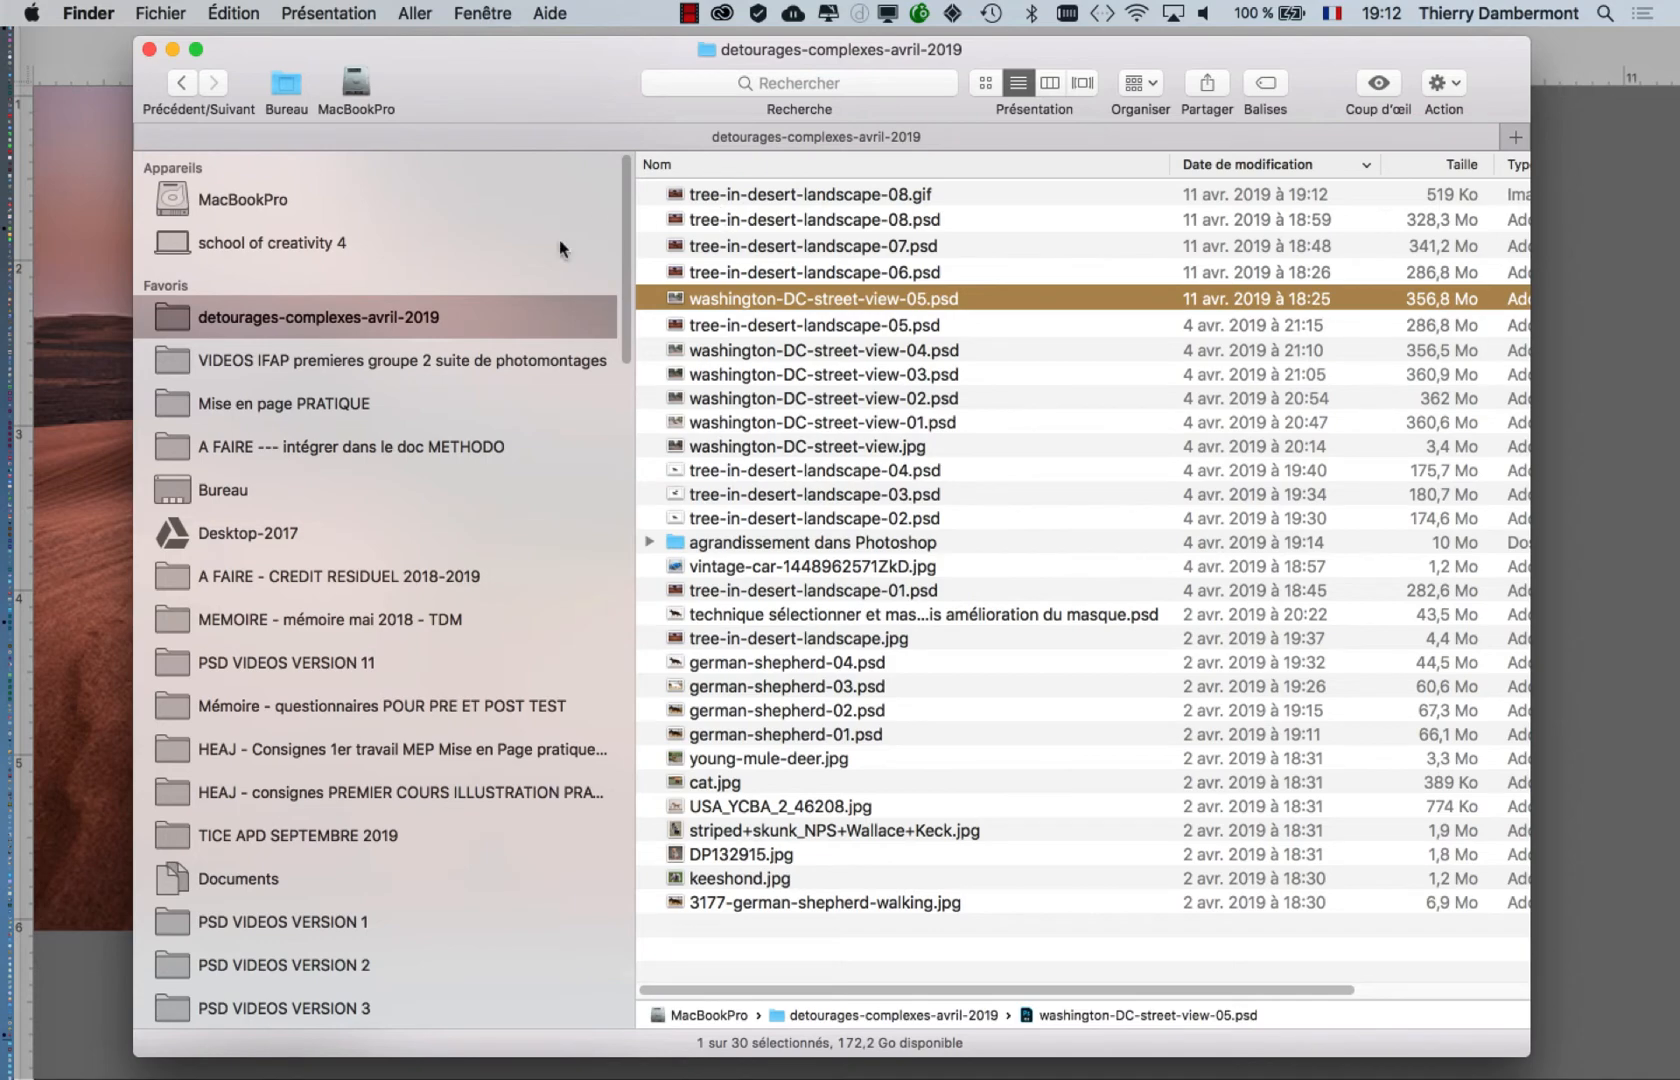
{"action": "left_click", "coordinate": [968, 200]}
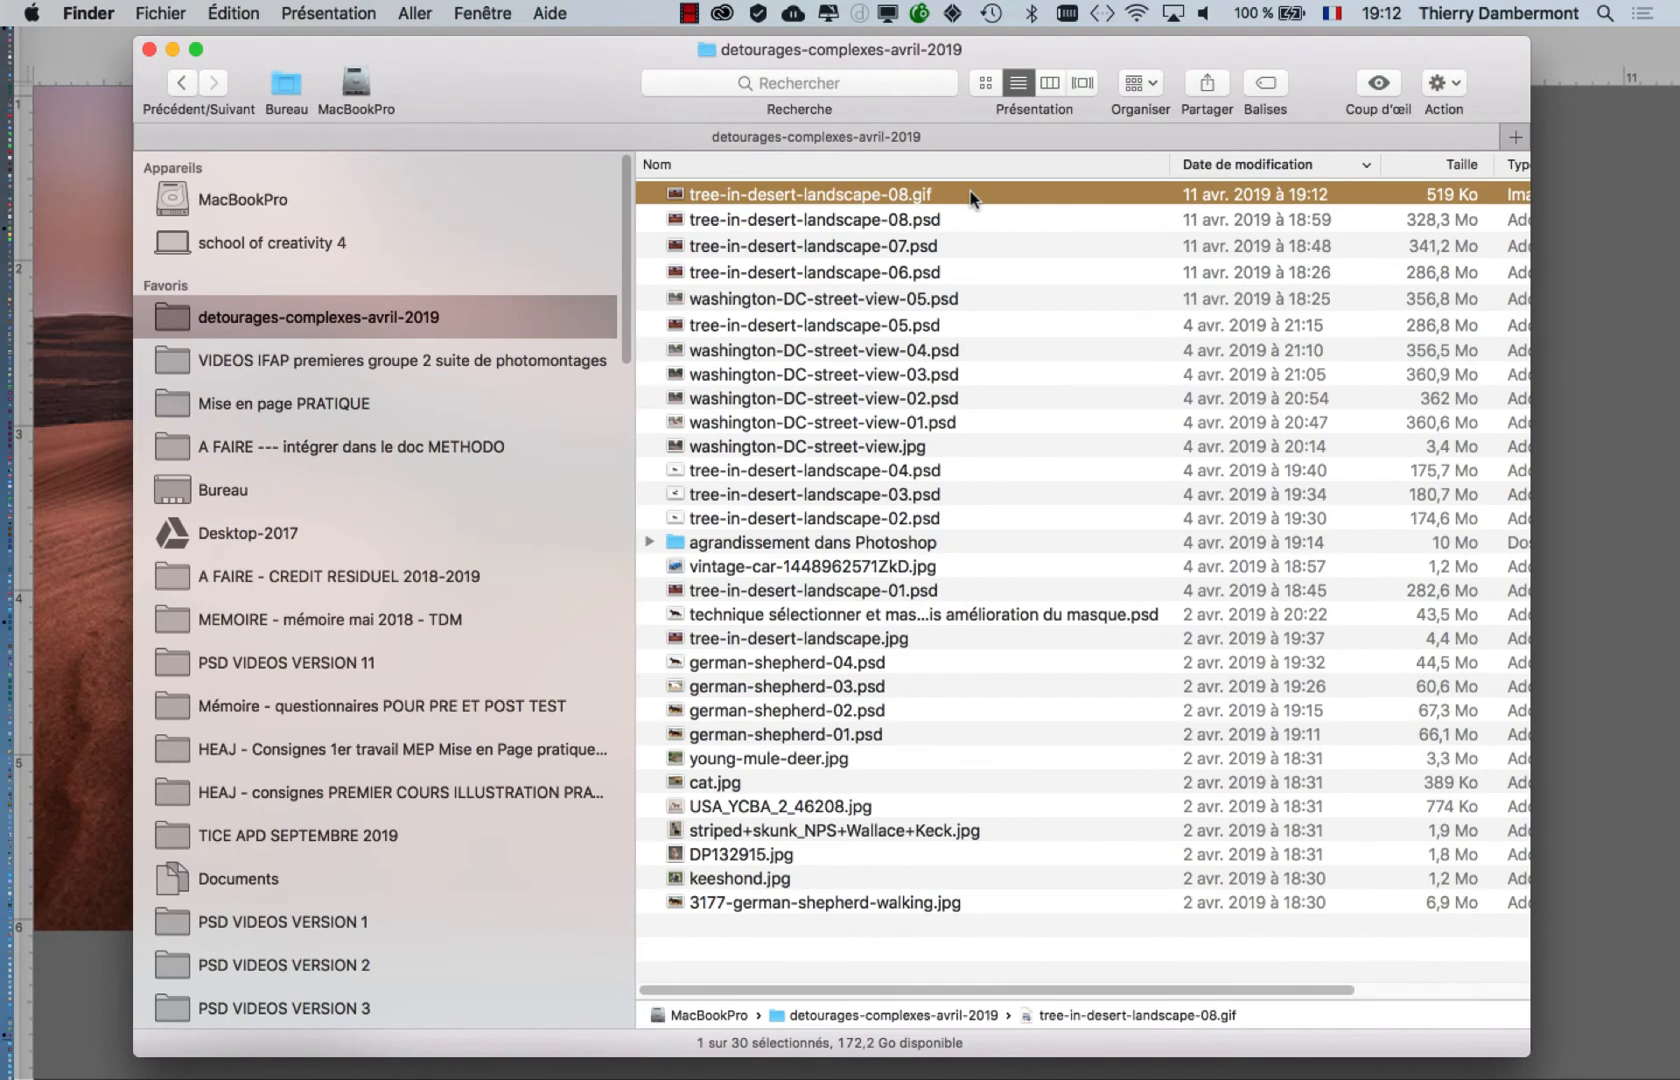
{"action": "right_click", "coordinate": [971, 197]}
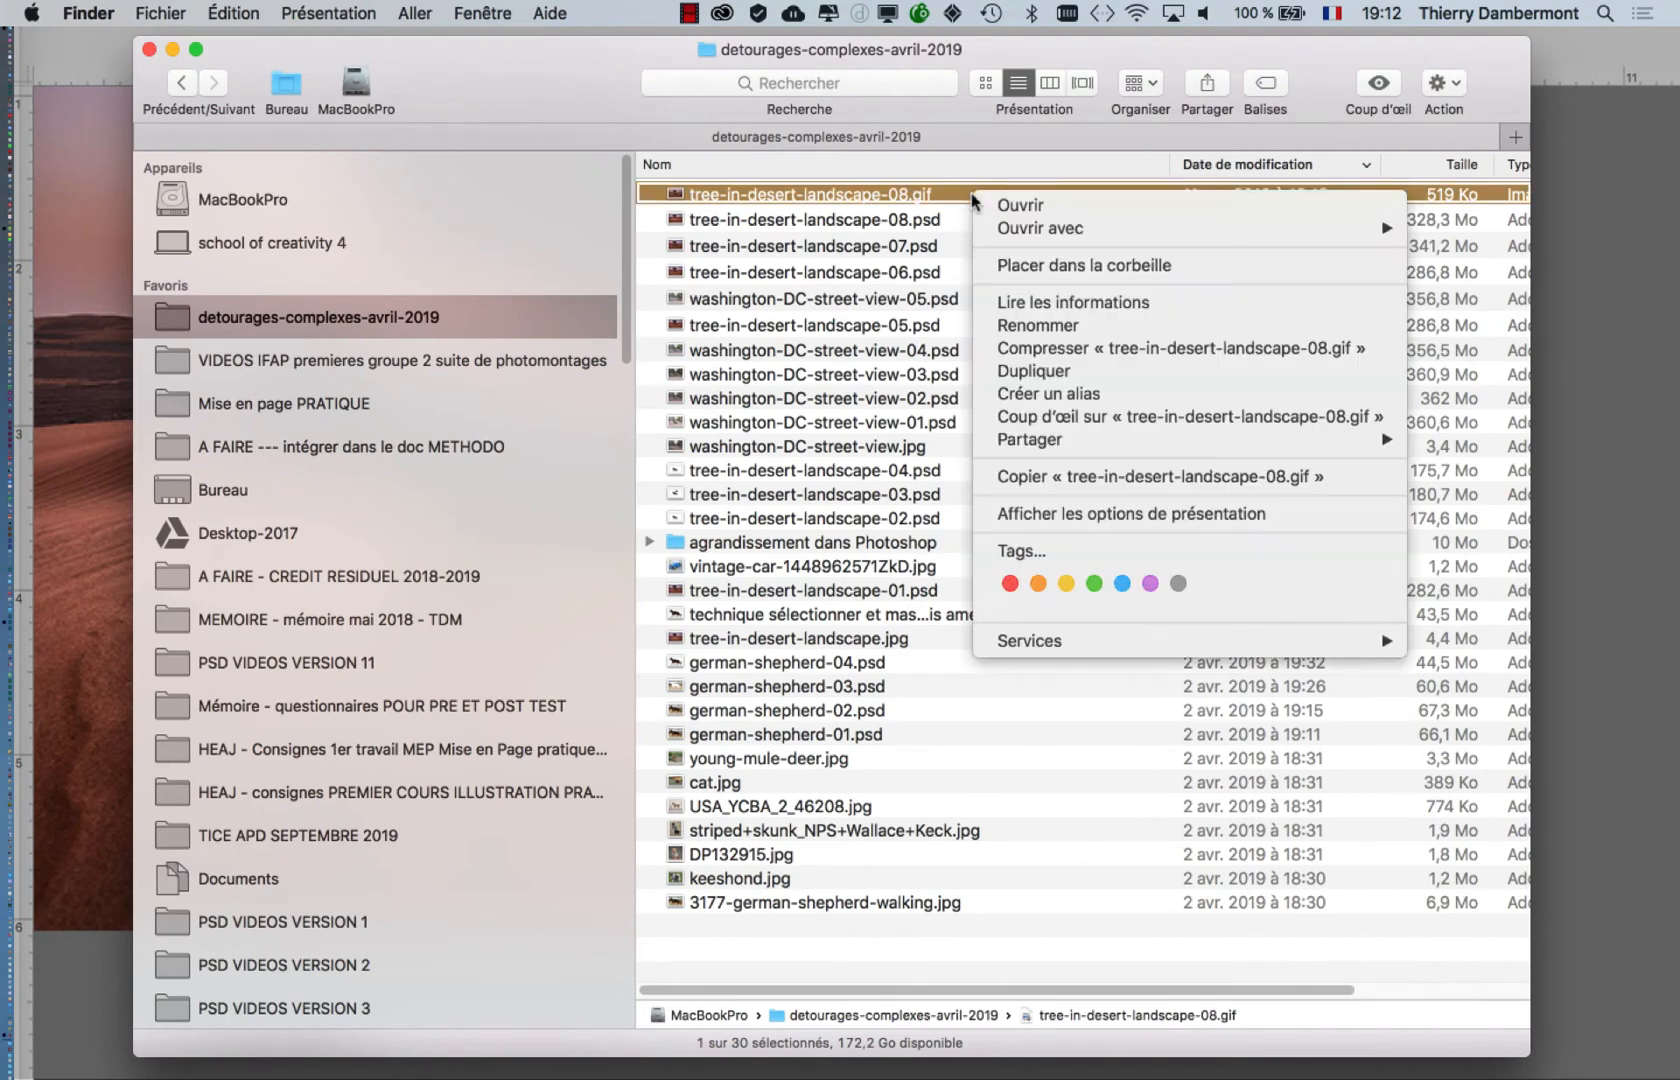
{"action": "left_click", "coordinate": [958, 202]}
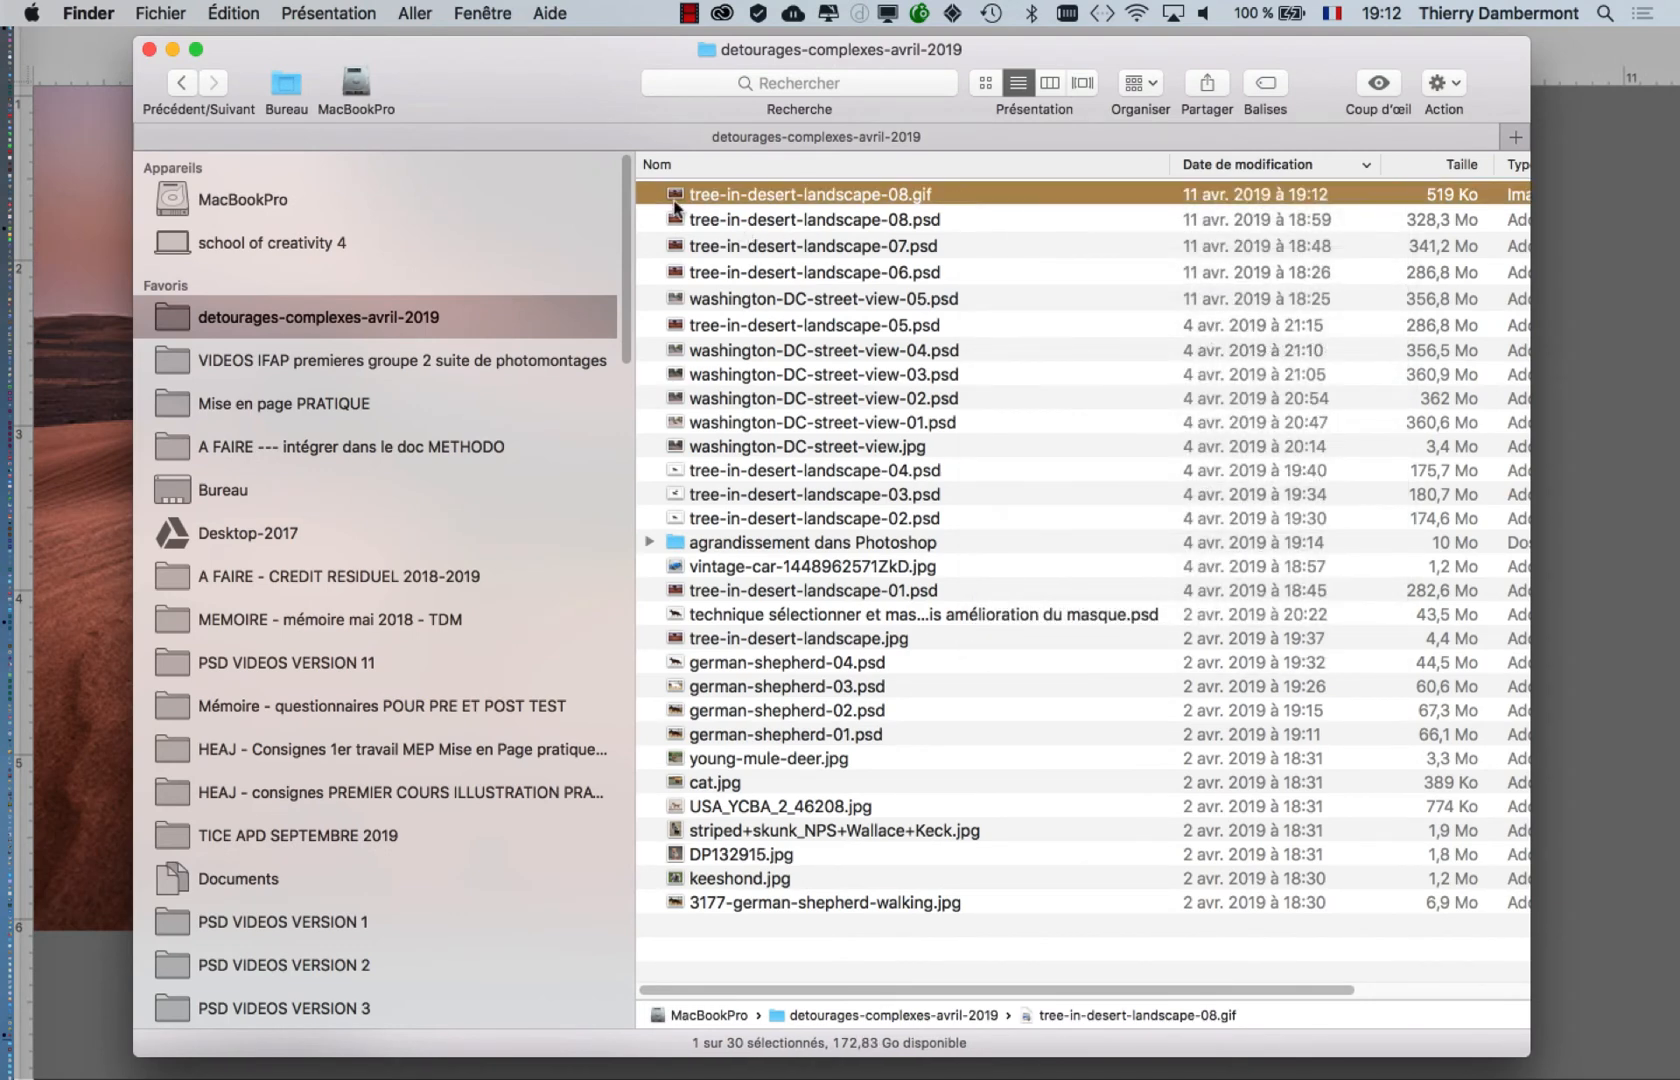
{"action": "left_click_drag", "start_coordinate": [675, 200], "coordinate": [33, 940]}
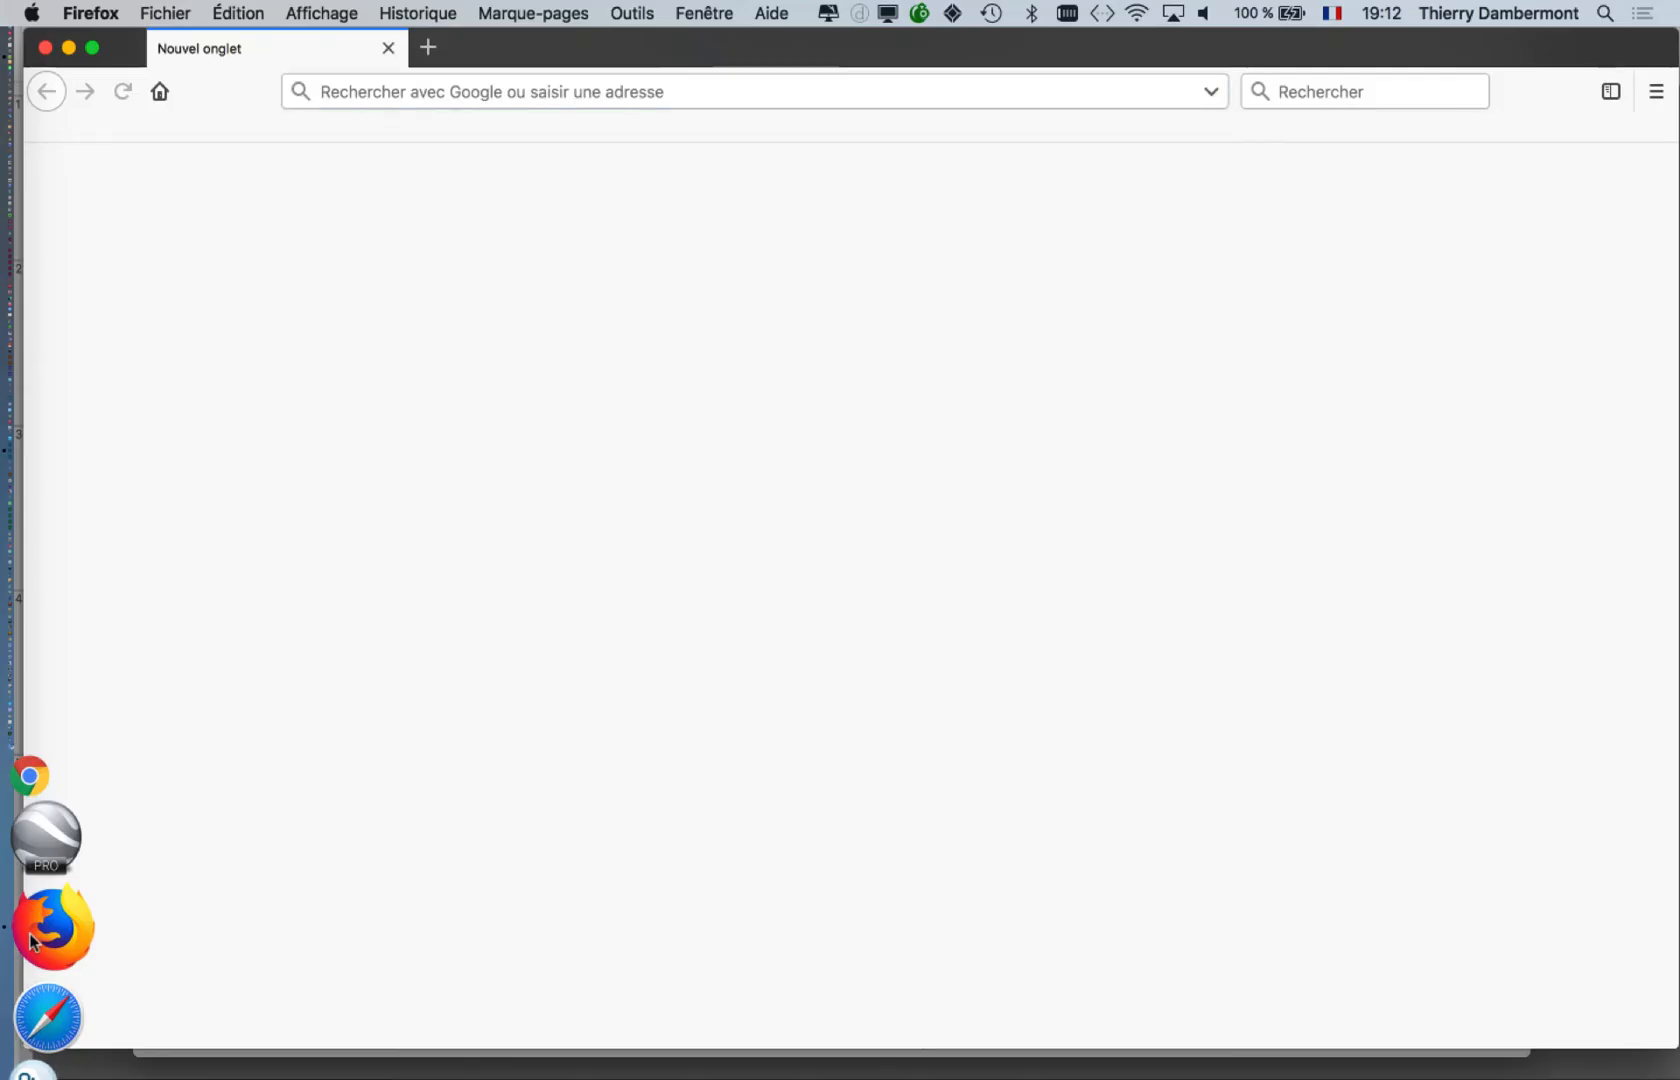